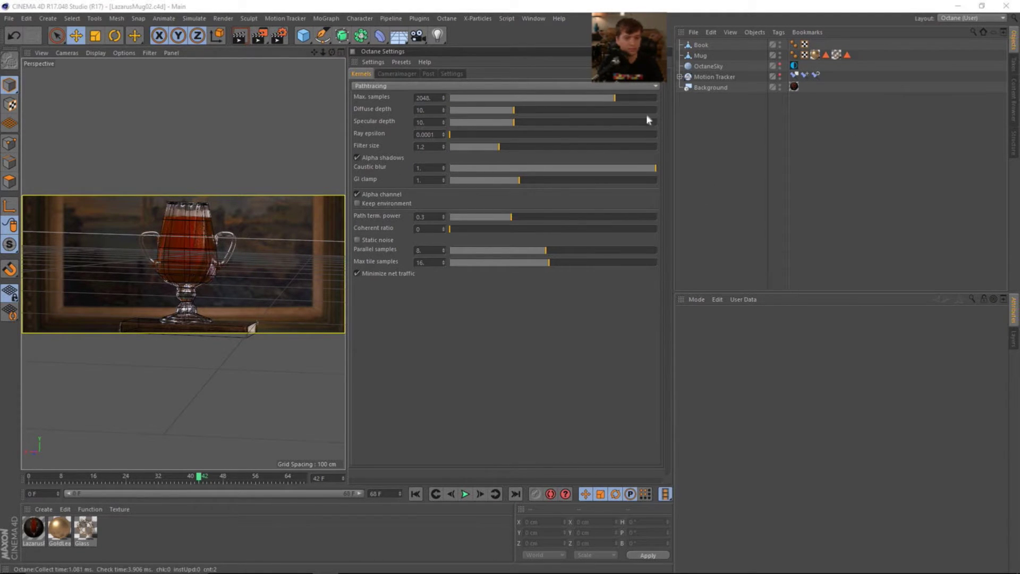
Step: Switch Cinema 4D's interface layout to Startup from the Layout dropdown
click(971, 18)
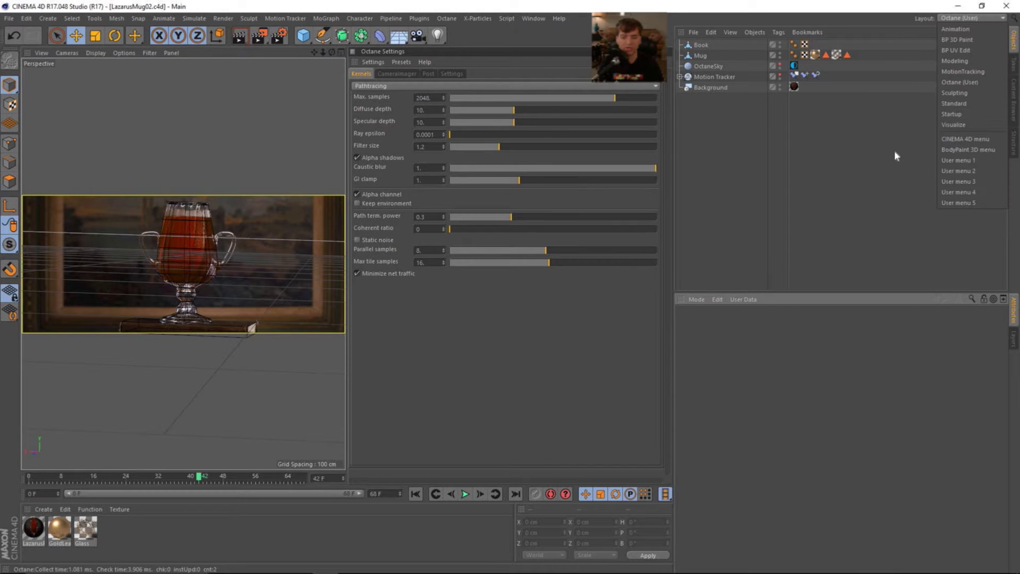
click(965, 115)
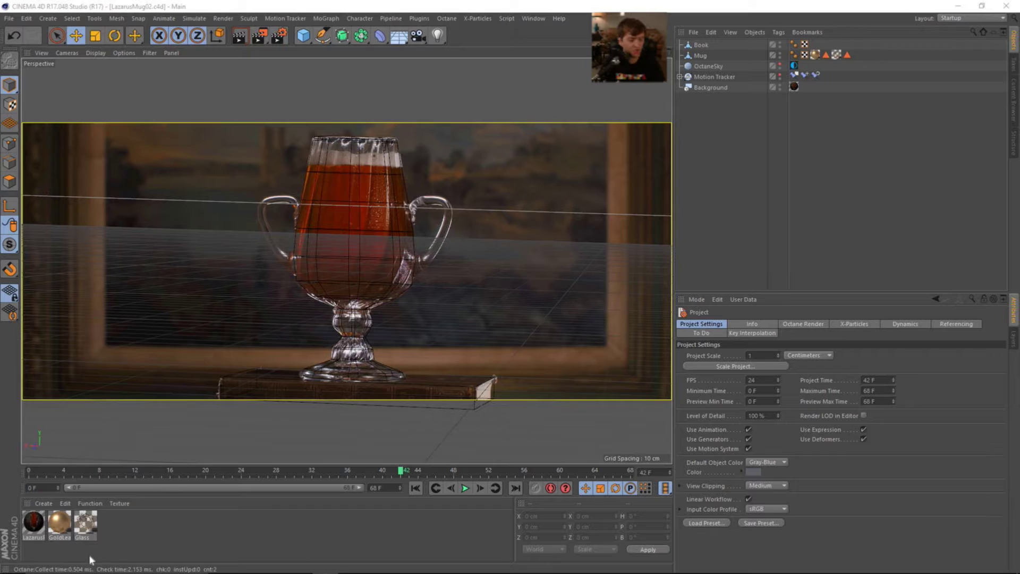
Step: Create an Octane Material named Book and apply it to the Book object
click(44, 503)
mouse_move(66, 425)
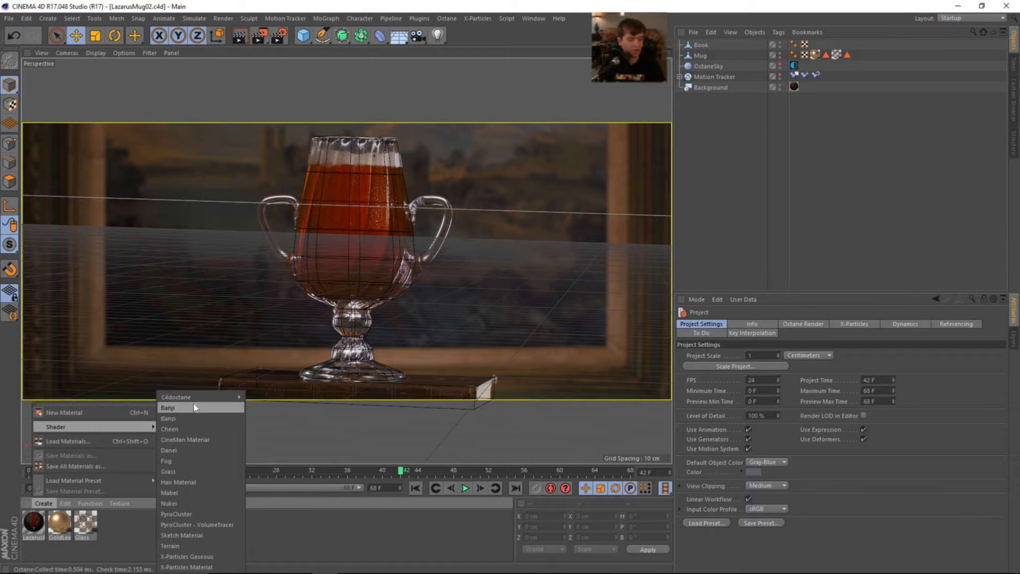
mouse_move(199, 403)
click(269, 398)
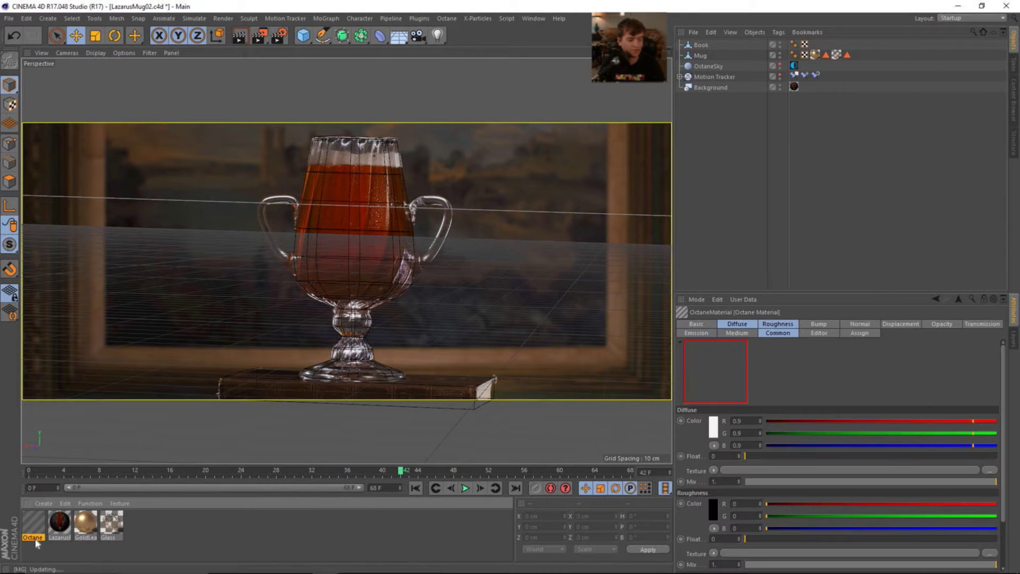
double_click(37, 538)
text(Bo)
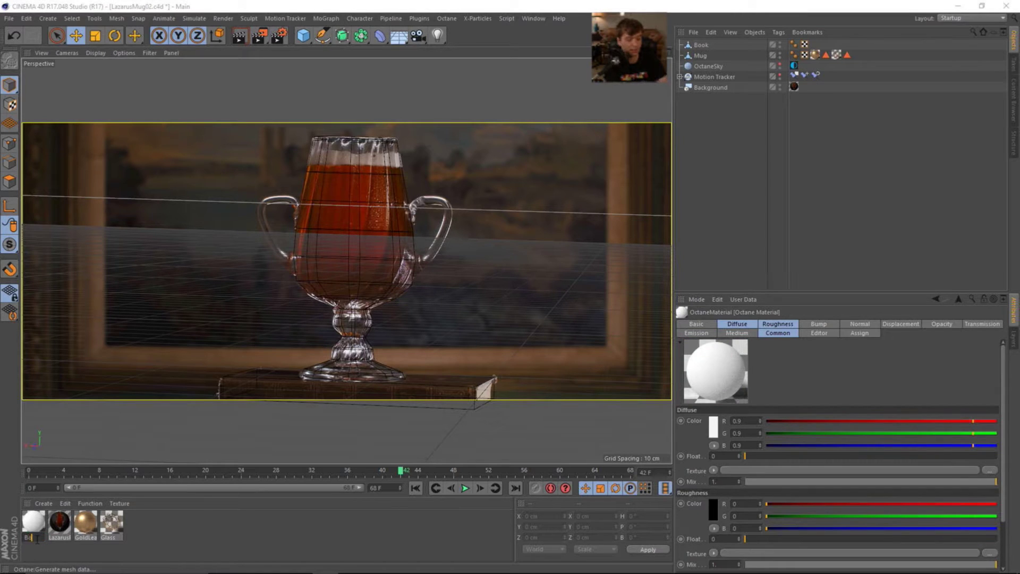
text(ok)
key(Return)
drag(32, 533, 704, 47)
Step: Inspect the Book material's Common settings in its material editor
double_click(34, 524)
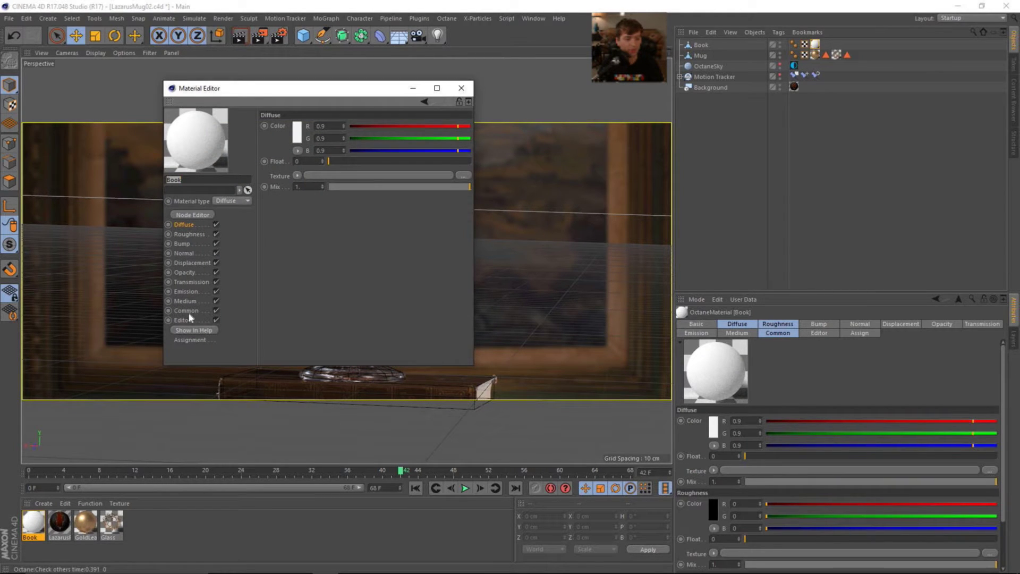
click(187, 311)
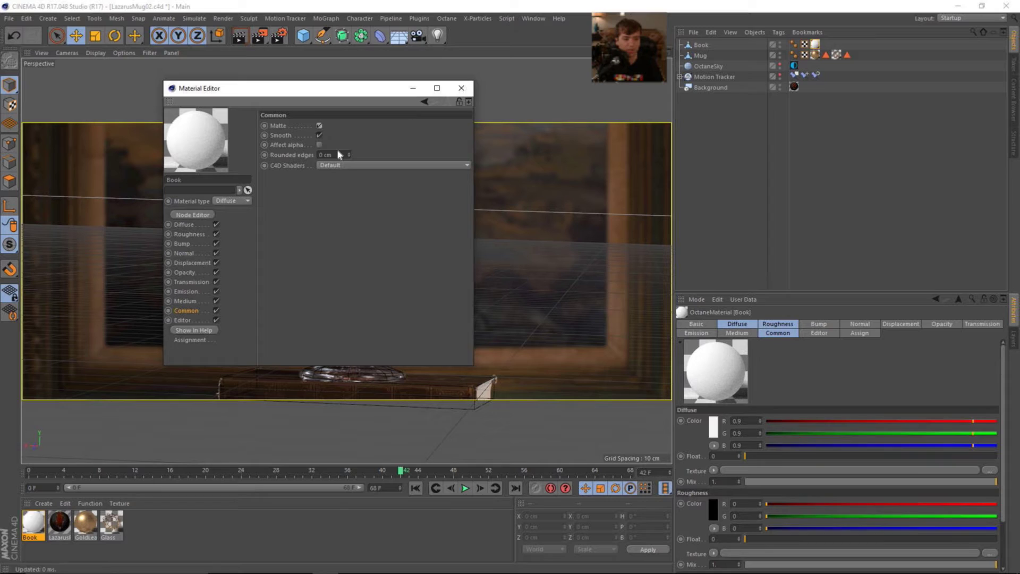
click(469, 87)
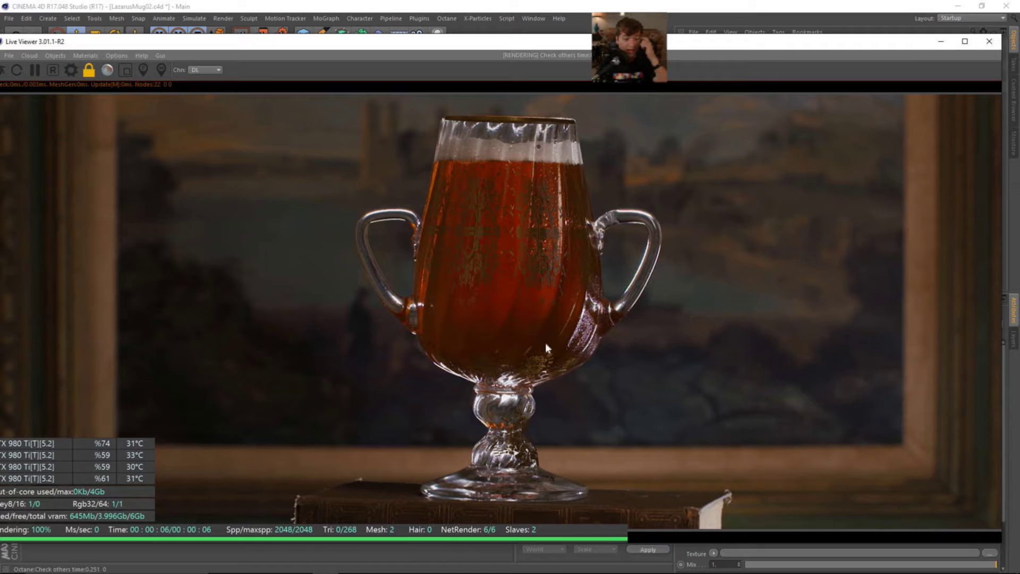
Step: In the maximized Front view, rectangle-select the Mug's top three rows of rim points and rotate them -2.4°
drag(53, 41, 1019, 68)
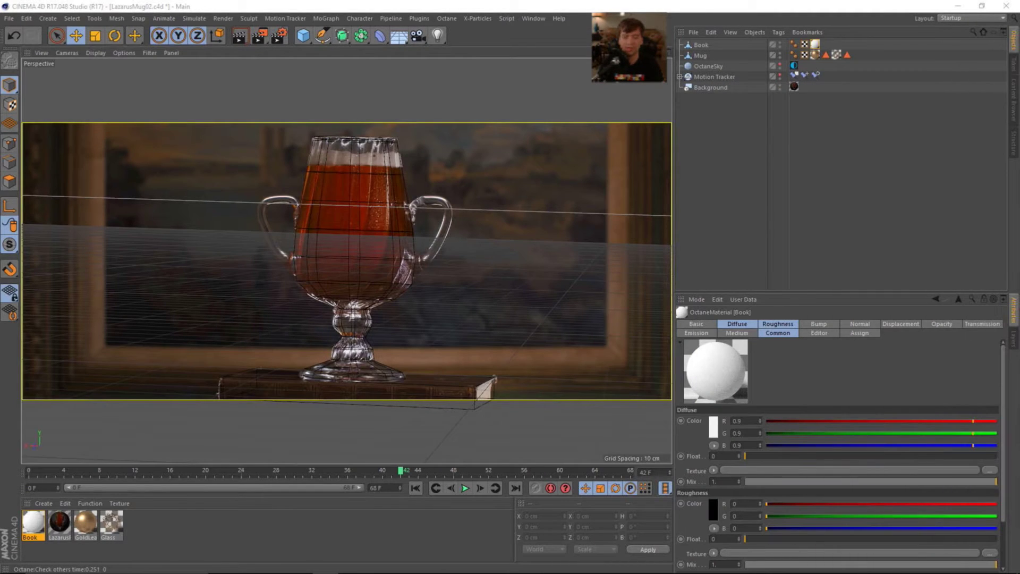
middle_click(432, 218)
middle_click(483, 352)
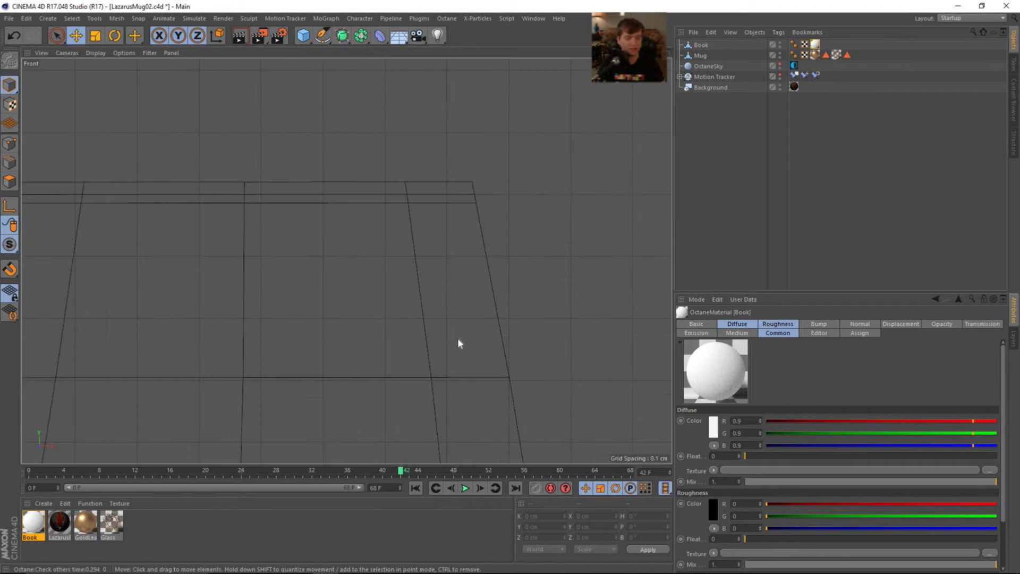
click(702, 45)
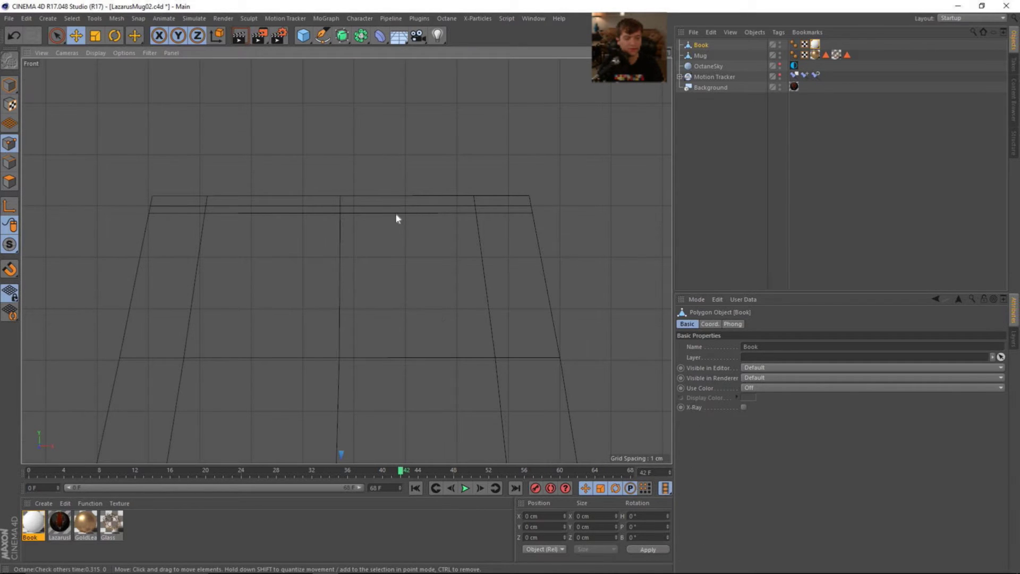
click(700, 55)
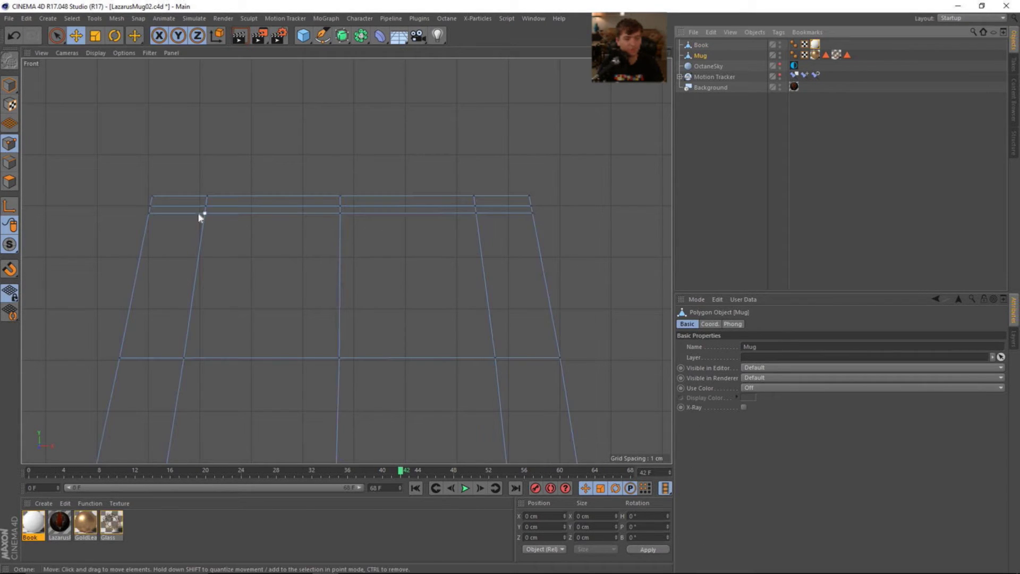
key(0)
drag(100, 122, 555, 248)
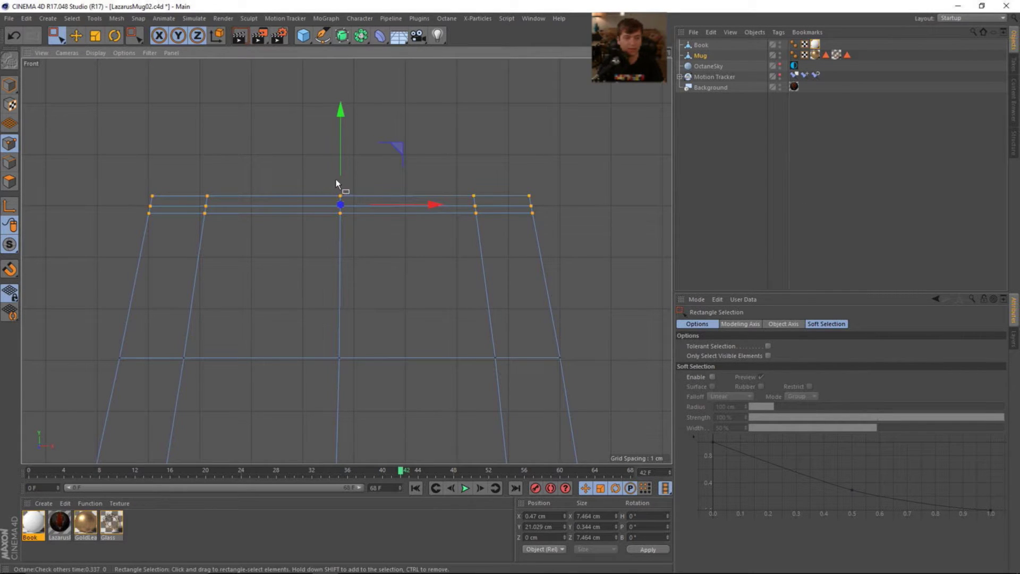
key(r)
drag(388, 179, 389, 179)
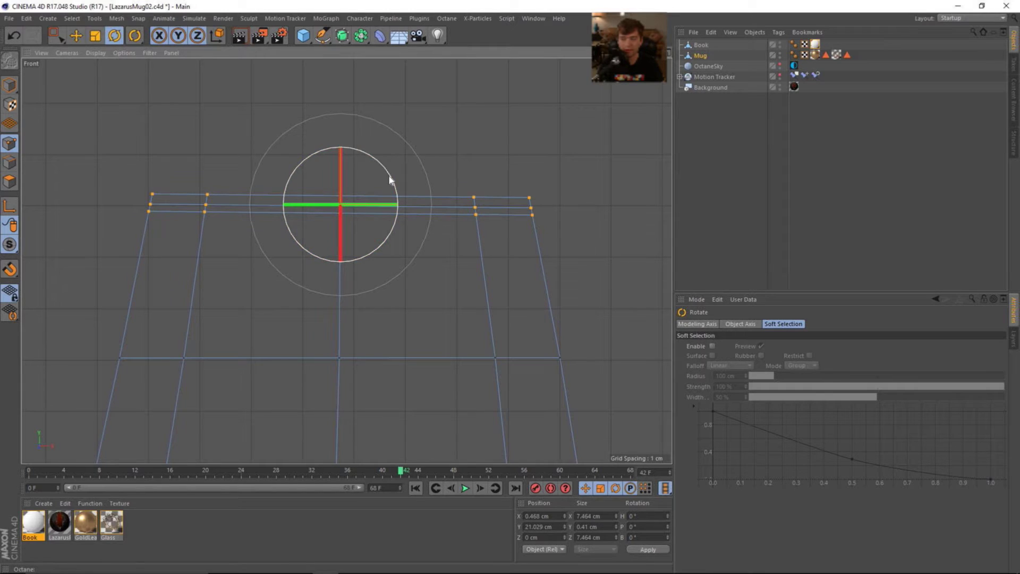
Step: Add an Octane ObjectTag to the Mug
right_click(699, 55)
mouse_move(736, 75)
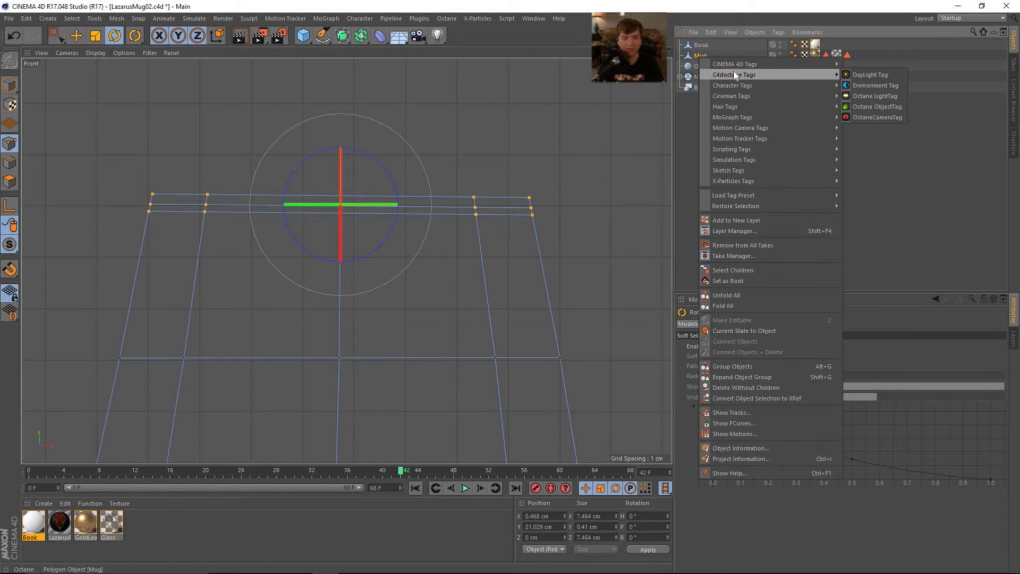
click(876, 107)
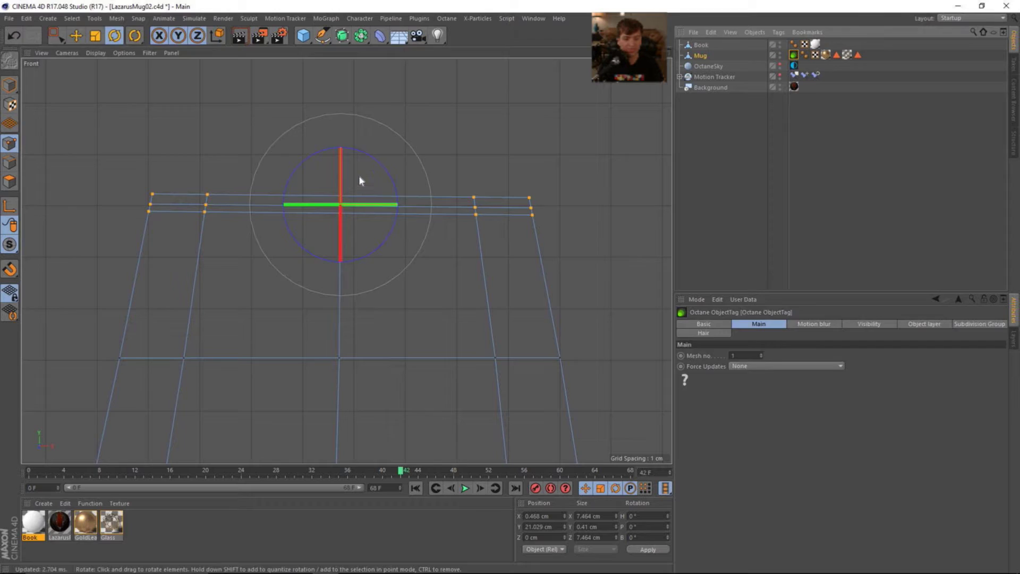
Step: Raise the rim points slightly, scale them wider to 7.561 cm, and nudge them along X
key(e)
drag(341, 115, 341, 114)
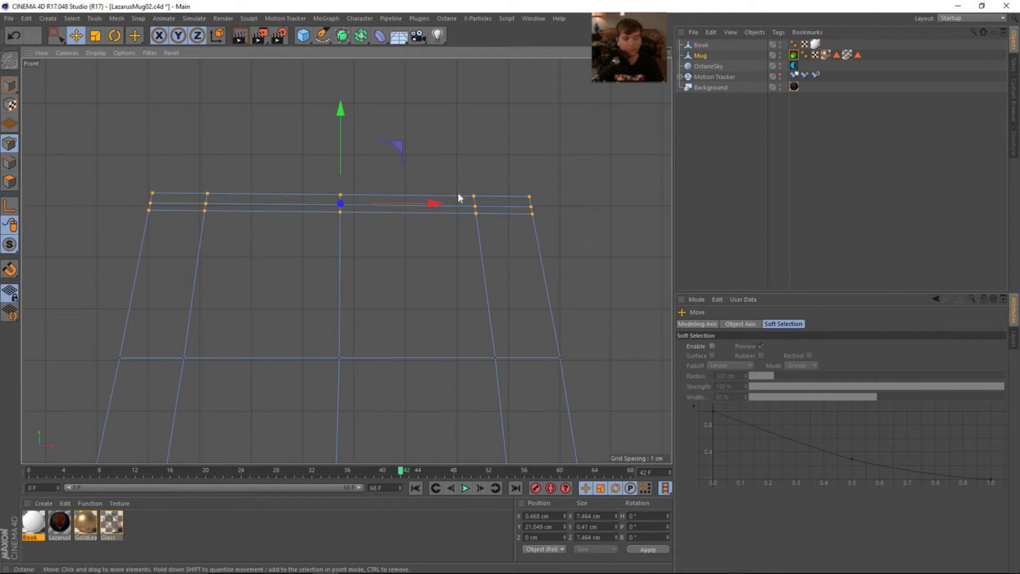
key(t)
drag(457, 170, 465, 172)
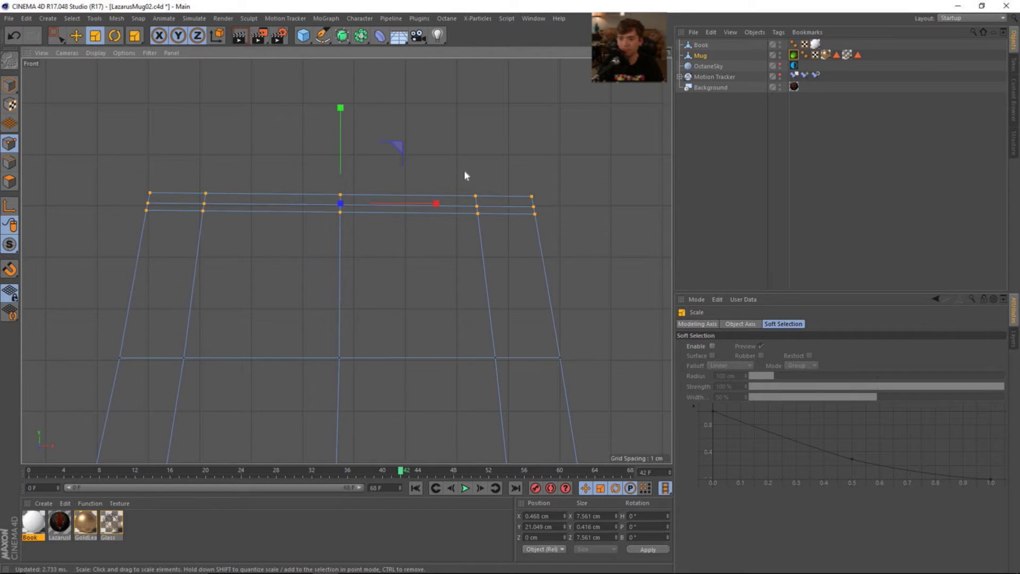
key(e)
drag(433, 206, 438, 205)
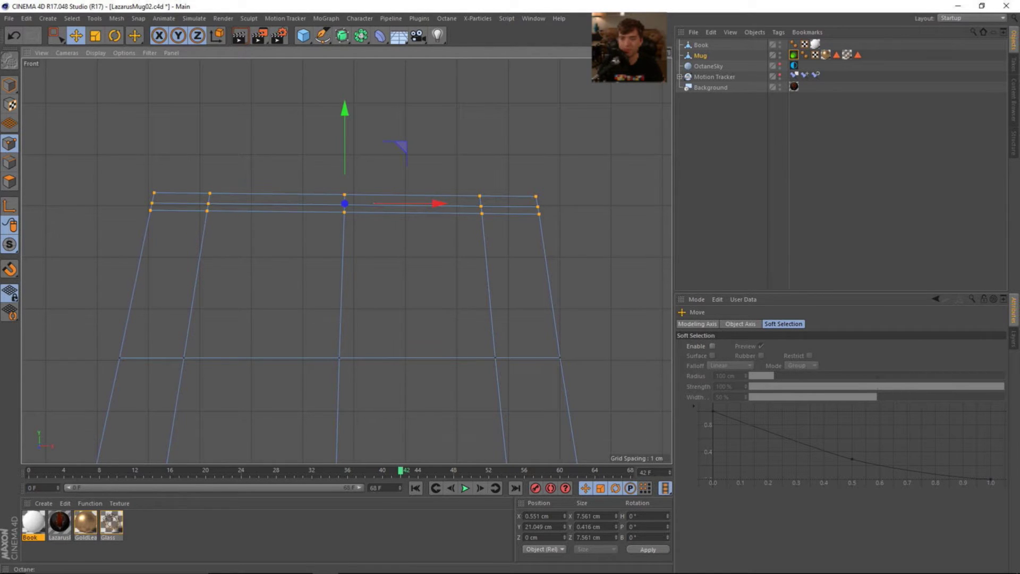
Step: Check the Octane live render, then raise, widen and nudge the rim points right along X
key(alt+Tab)
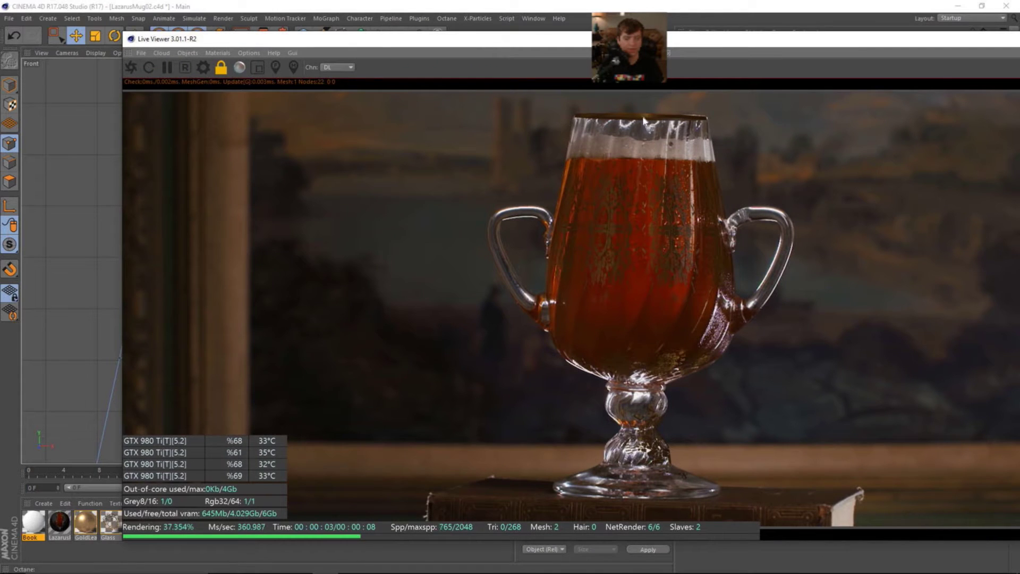
drag(704, 44, 618, 257)
click(348, 111)
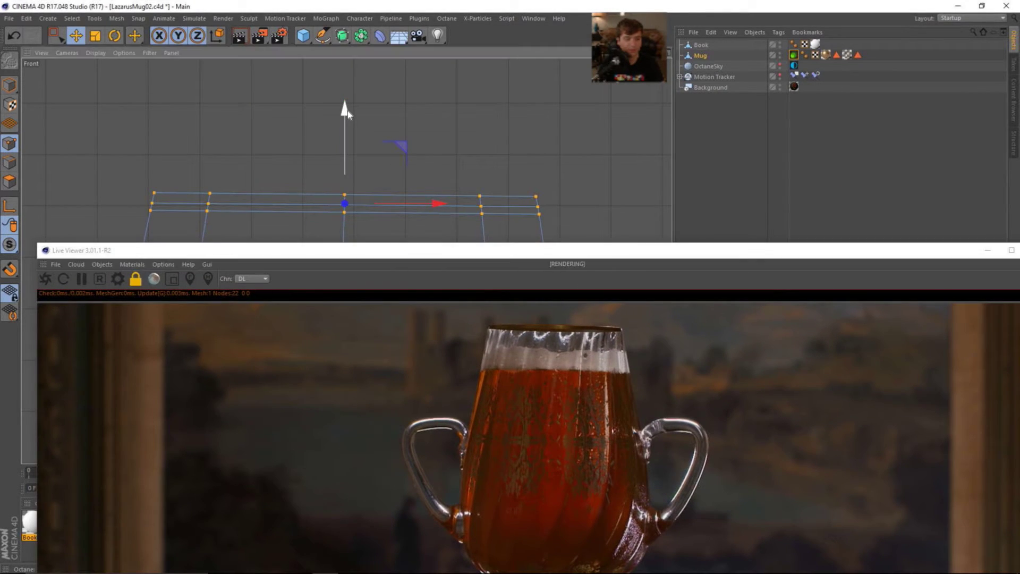
drag(347, 111, 347, 106)
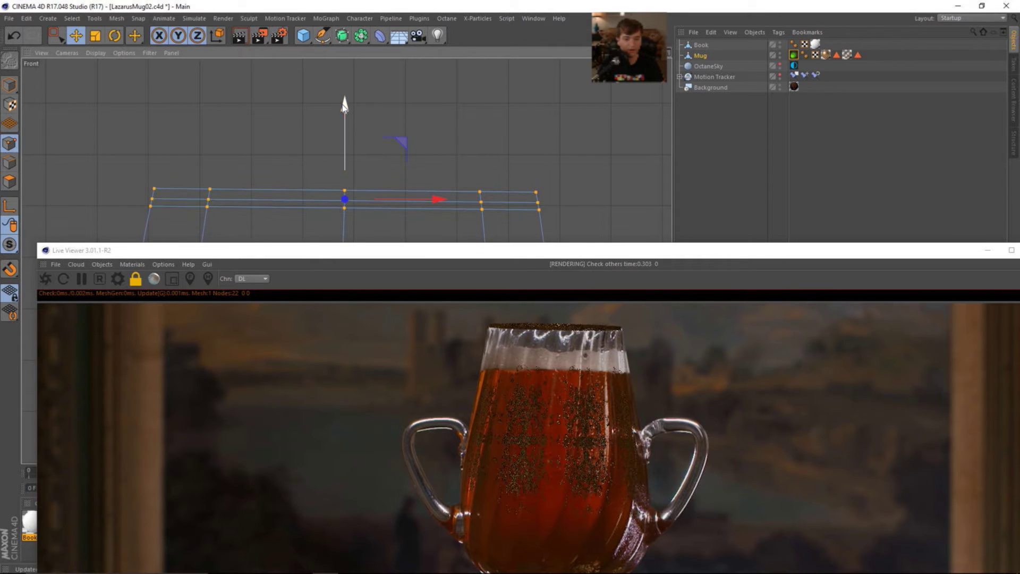
key(t)
drag(461, 149, 464, 150)
key(e)
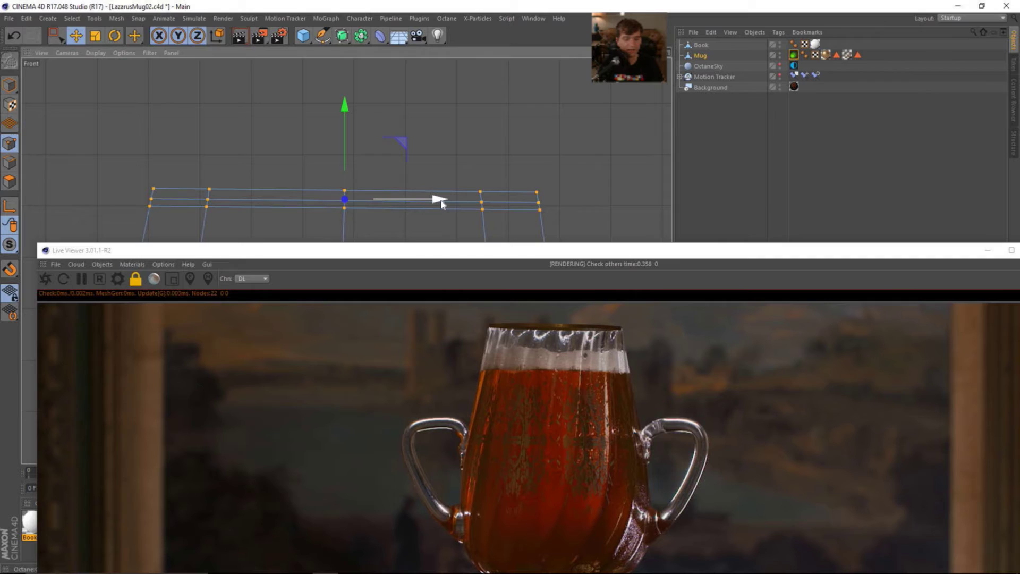
drag(442, 203, 438, 202)
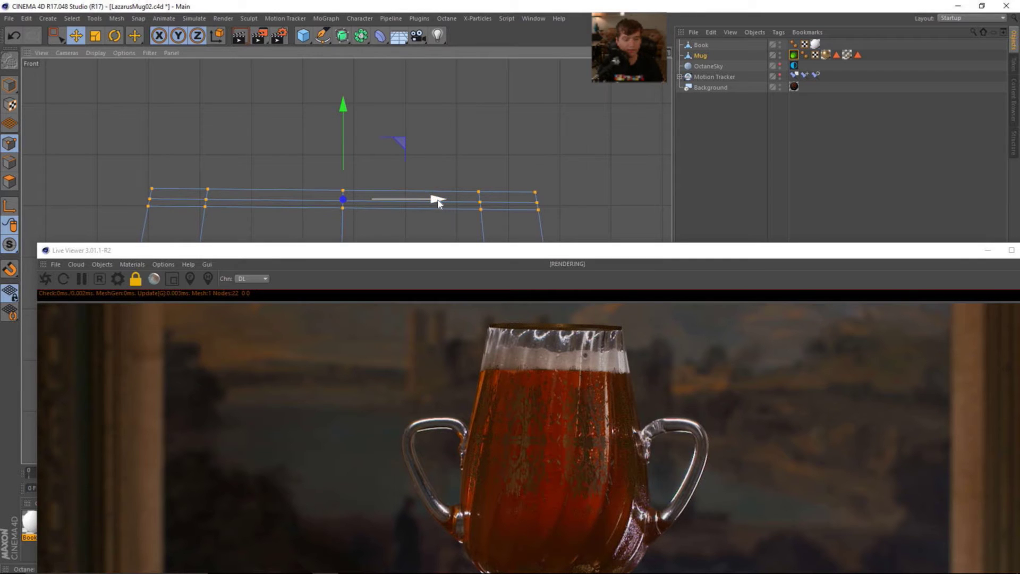
Step: Scale the rim points up to about 100.4% and lower them slightly
mouse_move(572, 250)
mouse_down()
mouse_move(569, 207)
mouse_move(595, 125)
mouse_move(569, 259)
mouse_up()
click(456, 113)
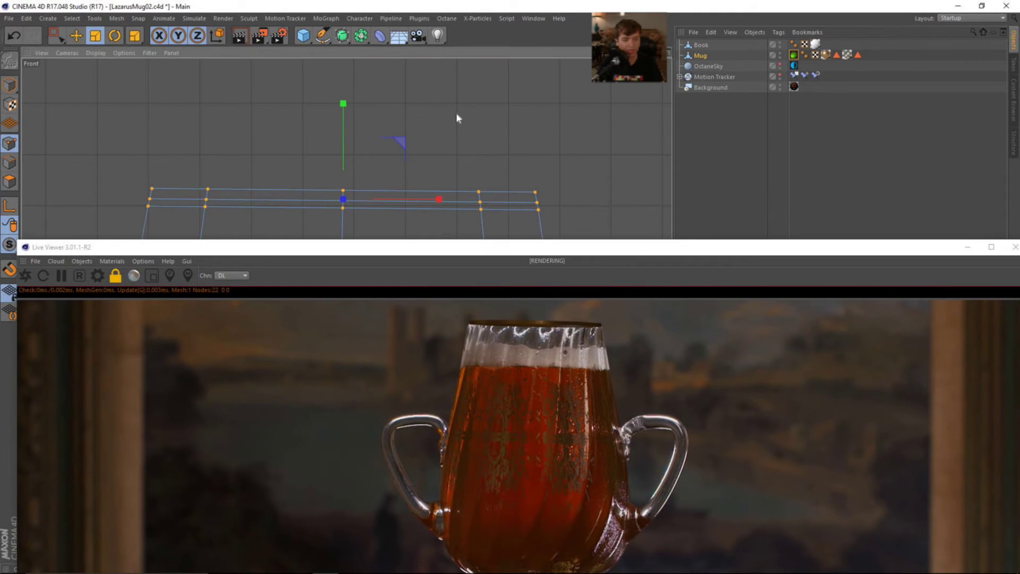
key(t)
mouse_move(422, 121)
mouse_down()
mouse_move(437, 129)
mouse_move(425, 129)
mouse_up()
key(e)
drag(346, 109, 346, 111)
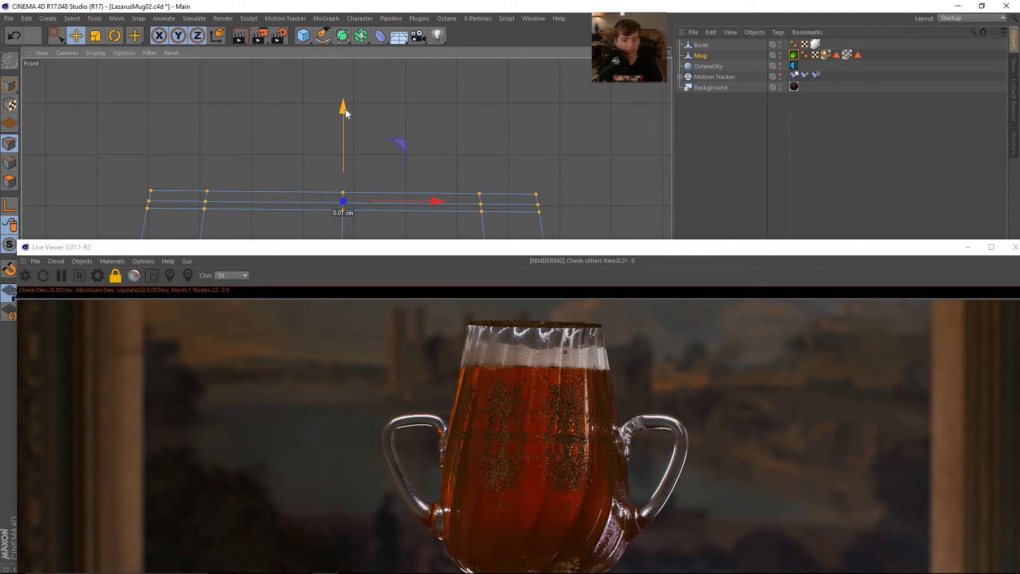
drag(479, 250, 458, 428)
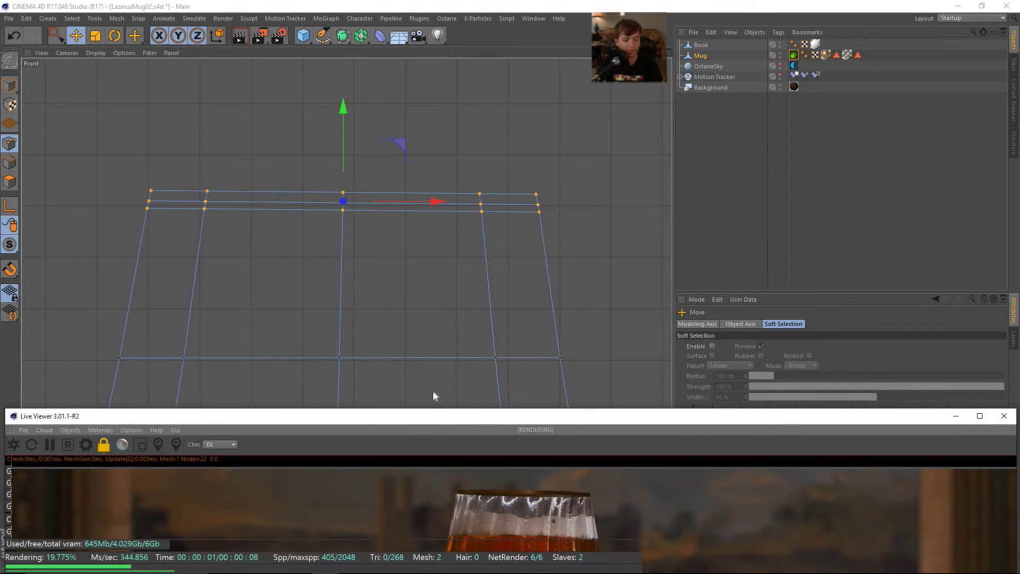
Step: Select the mug's bottom edge for scaling, inspect the enlarged live render, then move it aside
key(Return)
click(416, 359)
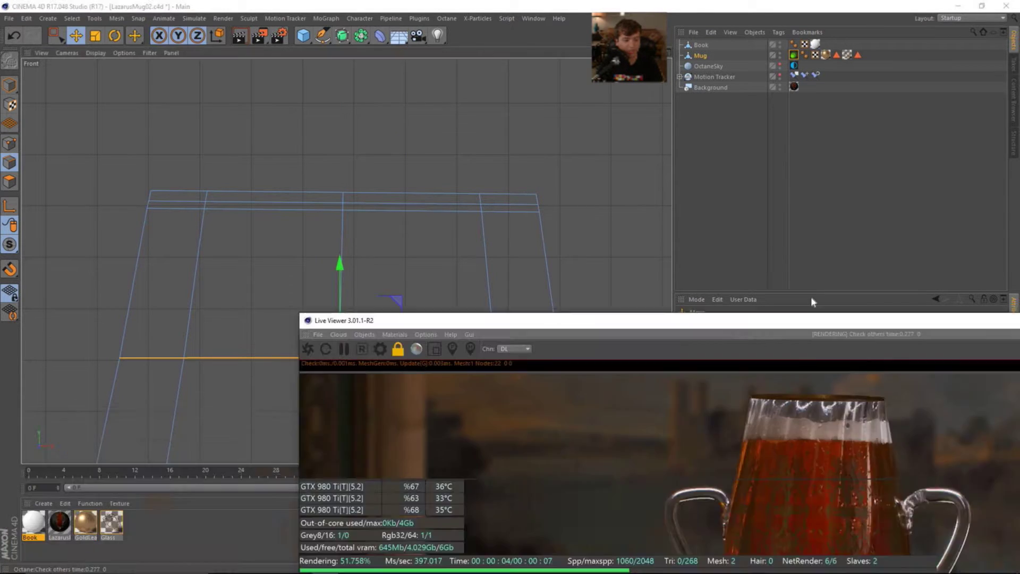
drag(812, 302, 879, 114)
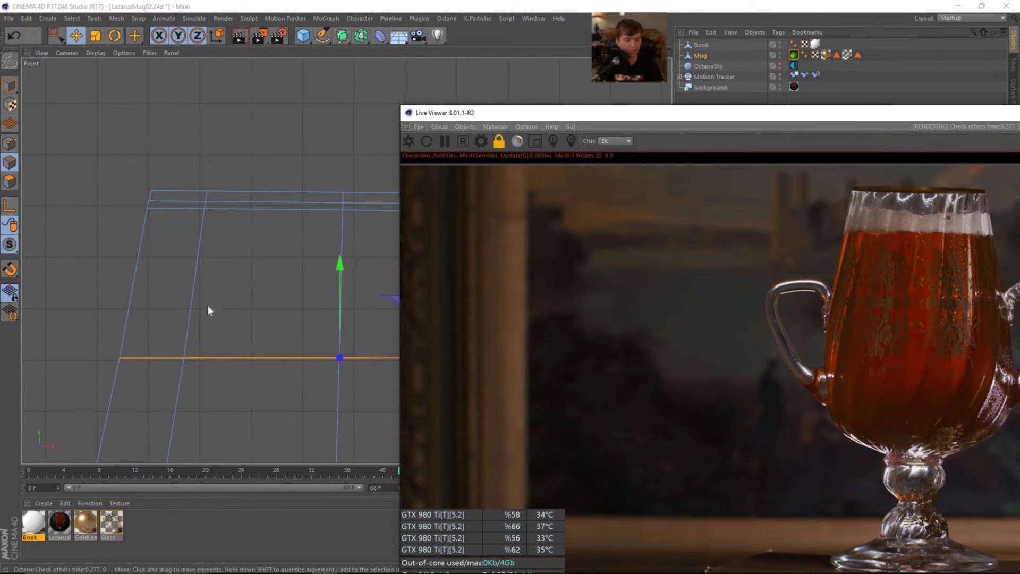
key(t)
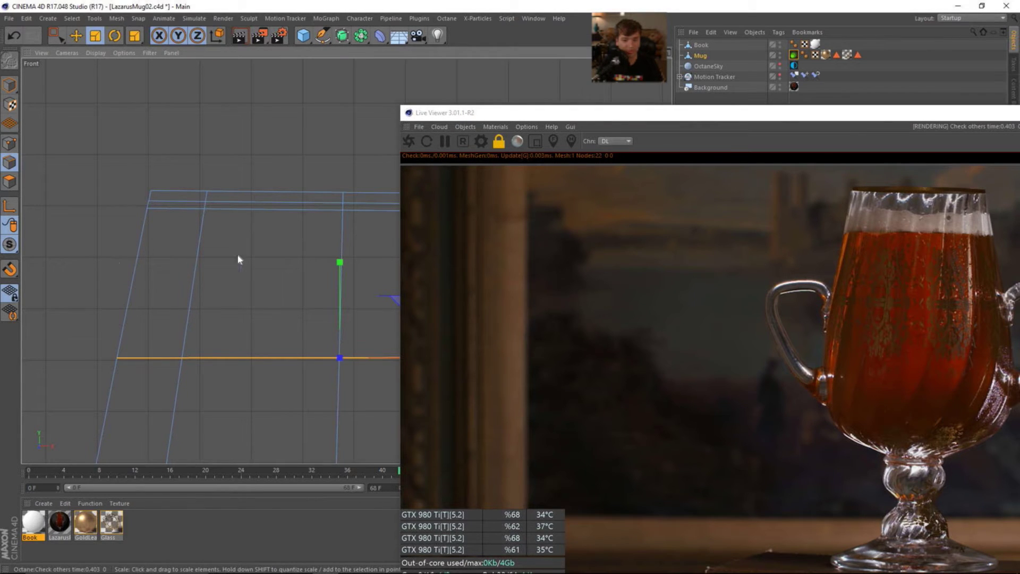
drag(813, 121, 534, 64)
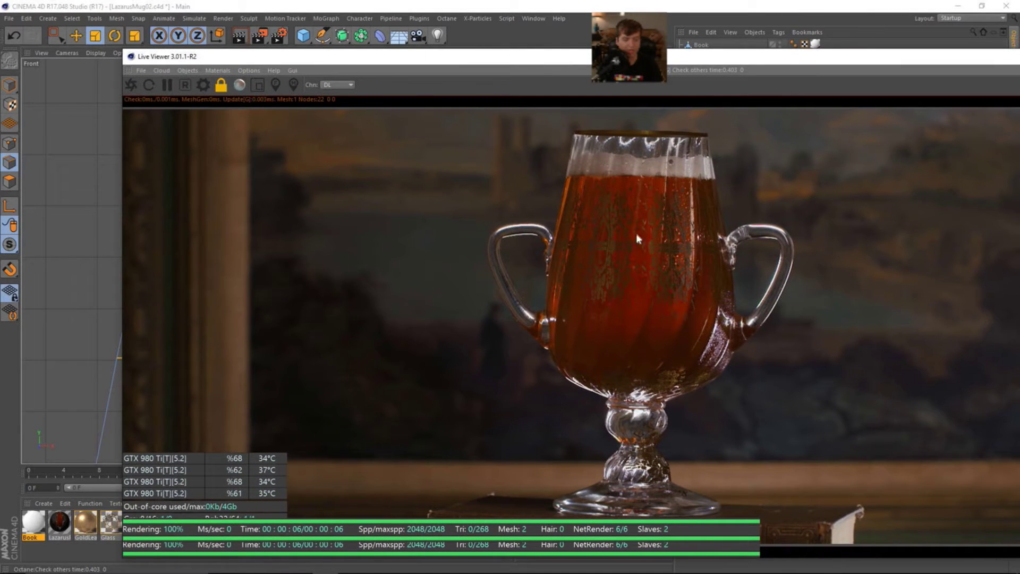
drag(372, 56, 1017, 59)
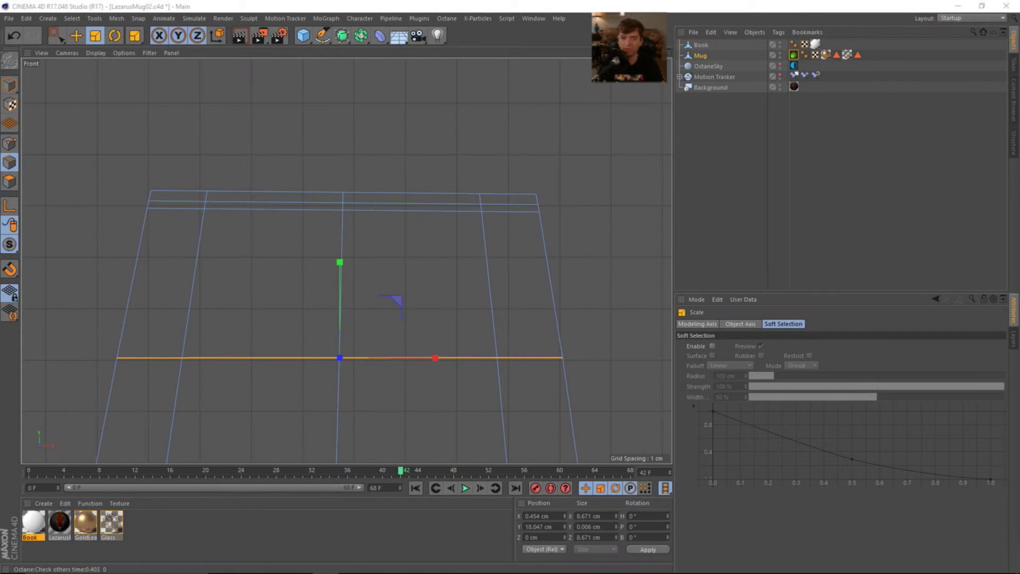
Step: Select the Mug and switch to the BP UV Edit layout
middle_click(416, 260)
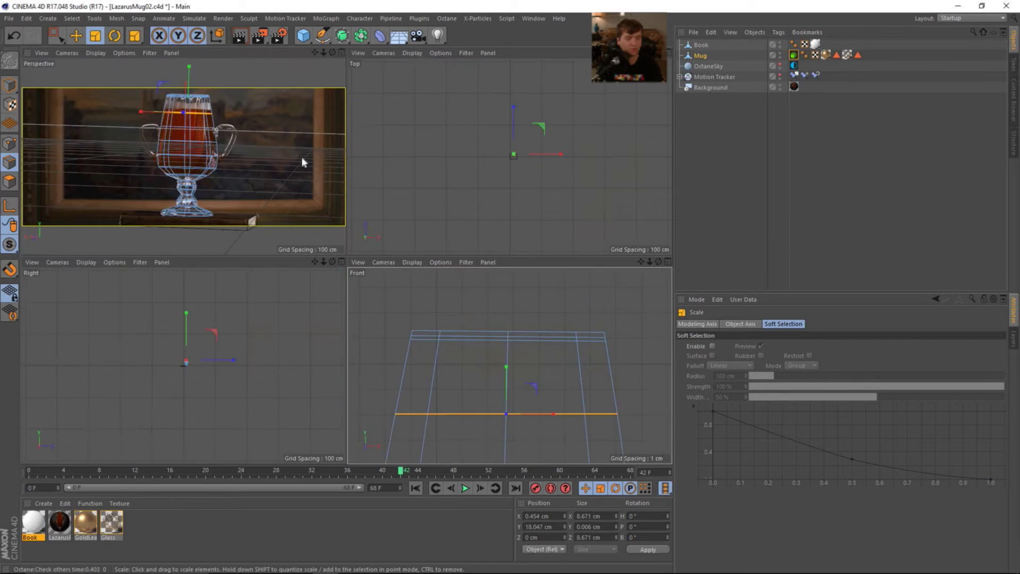
middle_click(301, 157)
click(701, 56)
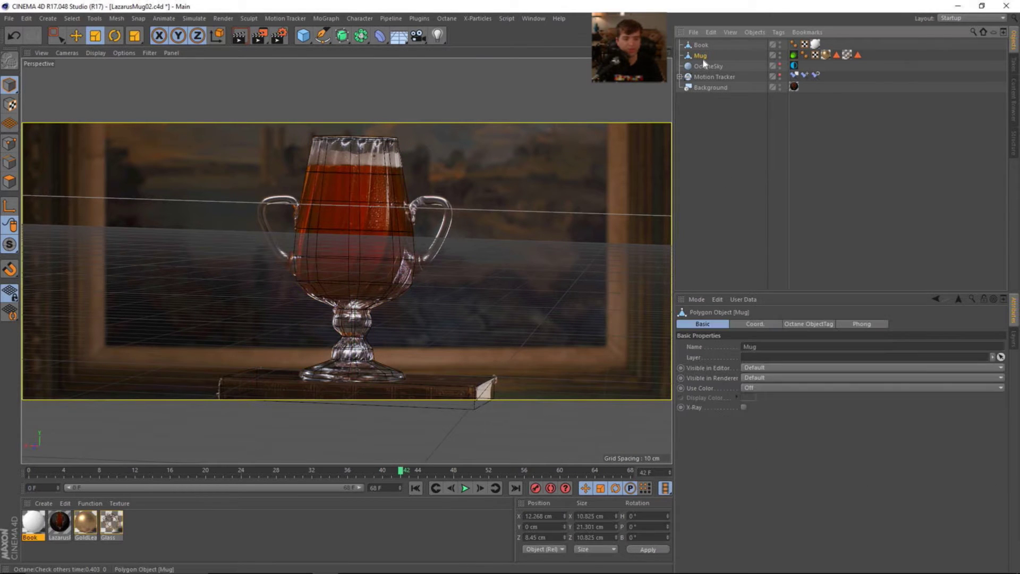
click(961, 18)
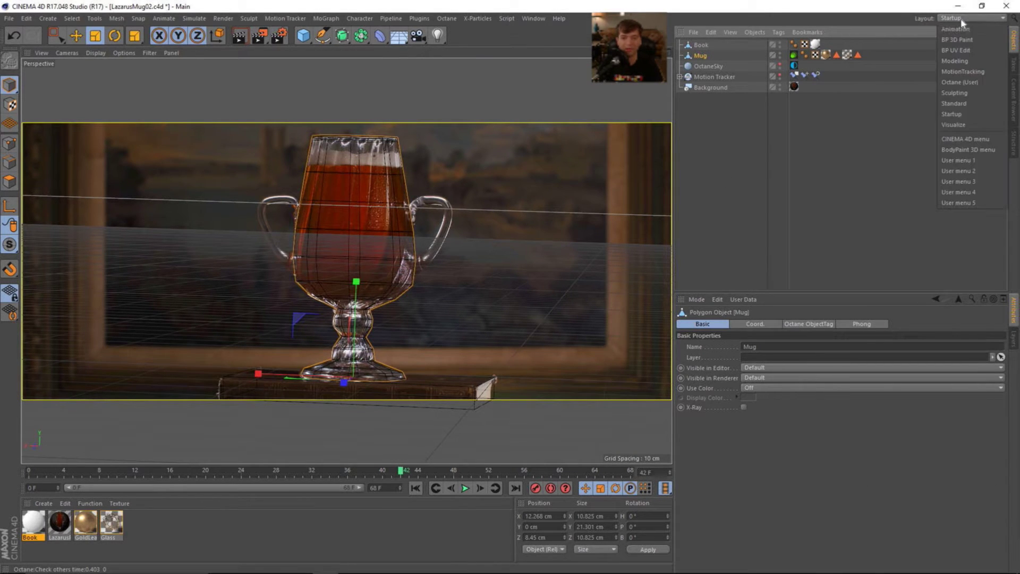
click(963, 51)
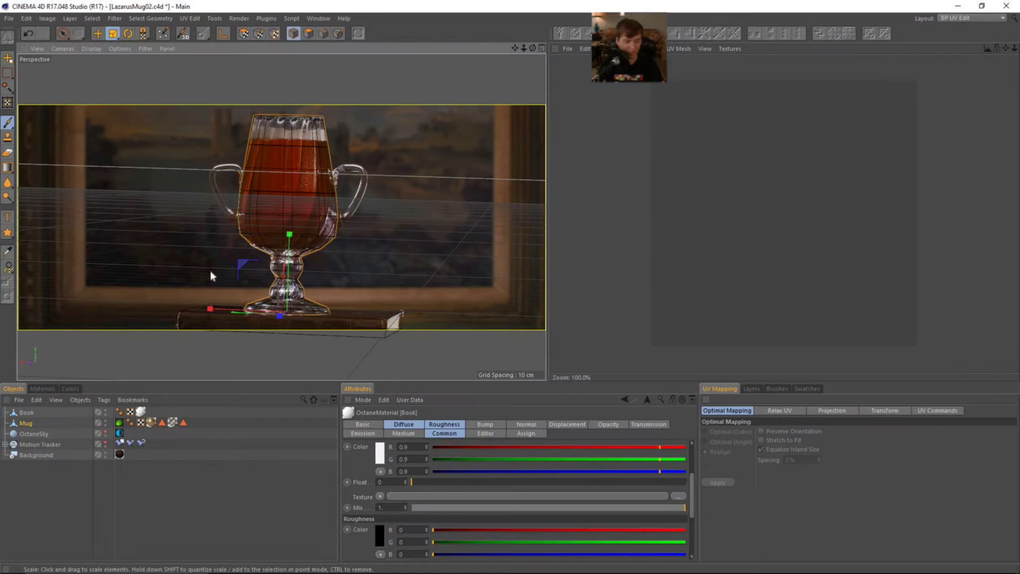
Step: Show the Mug's UV mesh in the UV editor and enter UV Polygons mode
key(Return)
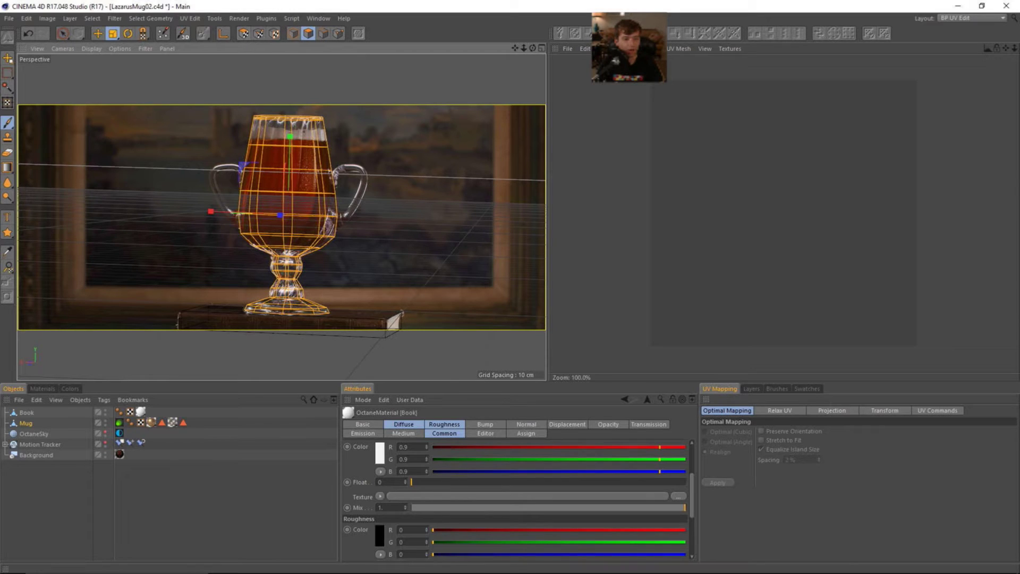
click(671, 50)
click(685, 68)
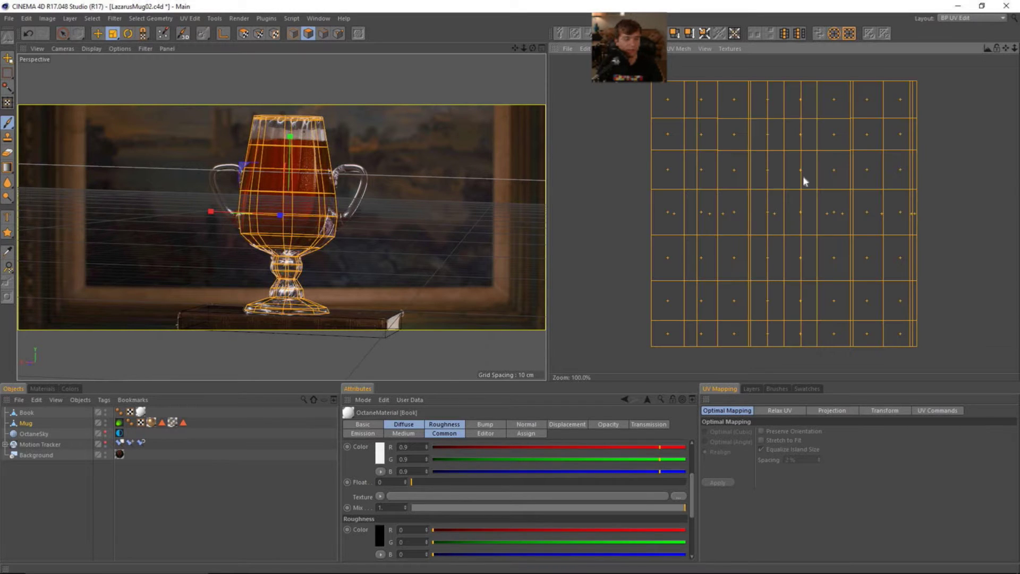
click(243, 33)
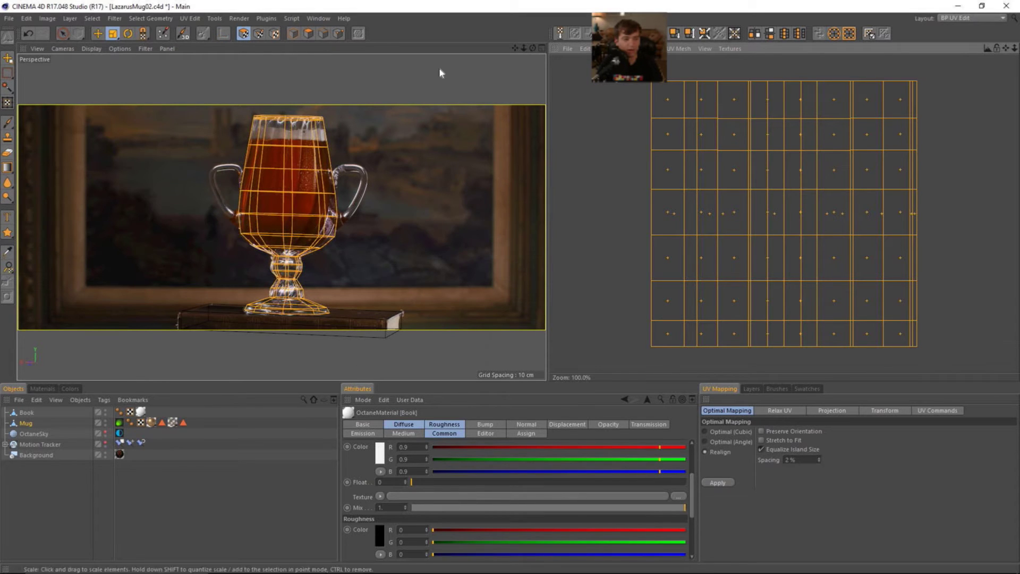
Step: Apply a Frontal UV projection to the mug from the maximized Front view
middle_click(328, 191)
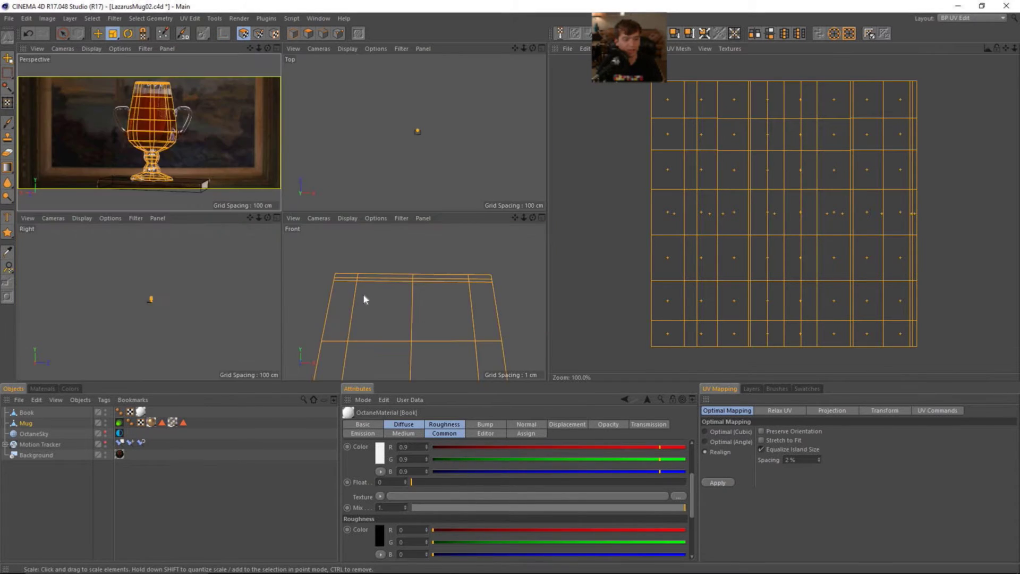
middle_click(368, 308)
scroll(372, 224, up, 3)
scroll(357, 164, down, 4)
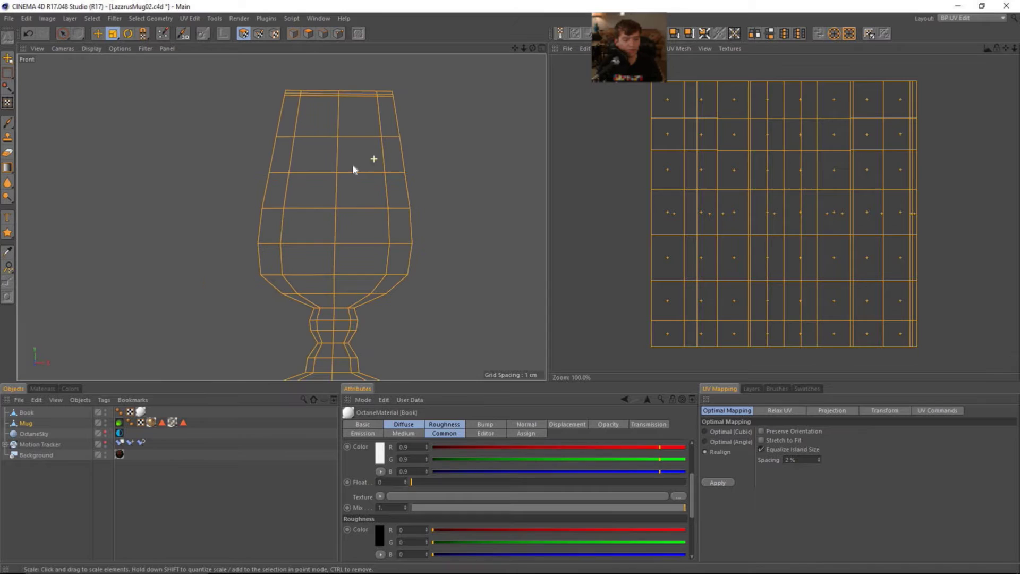
click(813, 413)
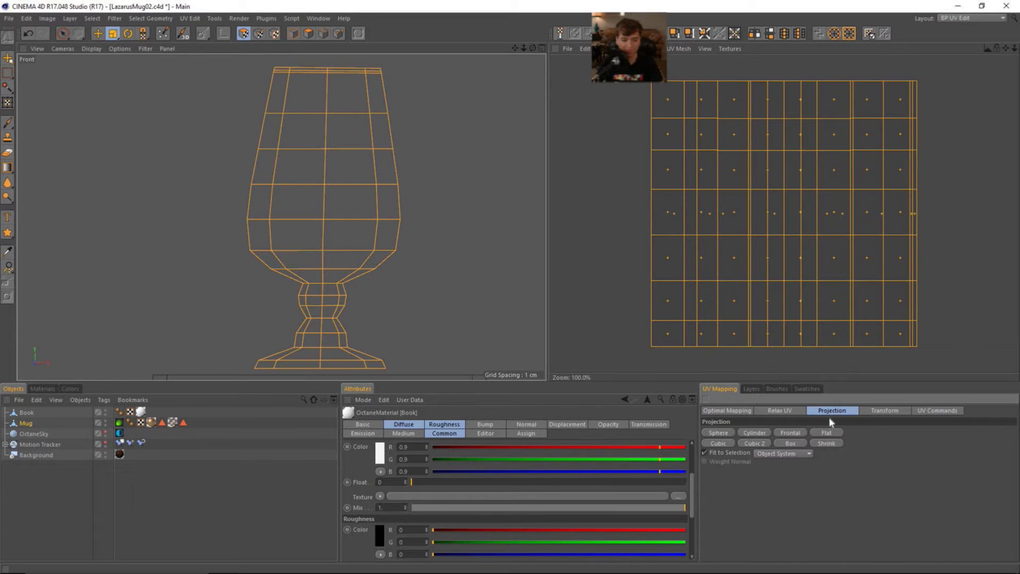
click(790, 433)
Step: Scale the mug's UV mesh up to fill most of the texture area
key(e)
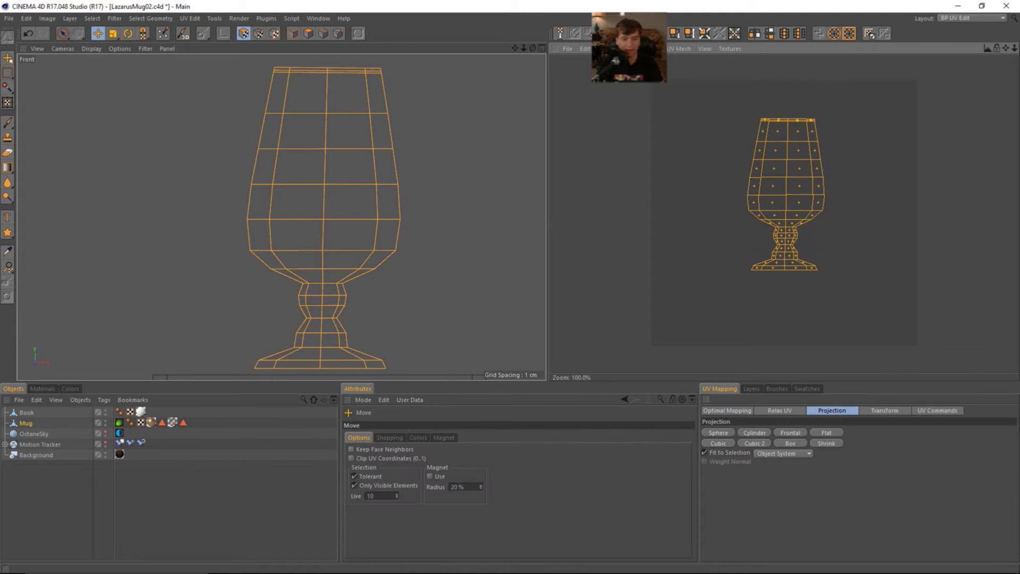
middle_click(328, 129)
middle_click(267, 119)
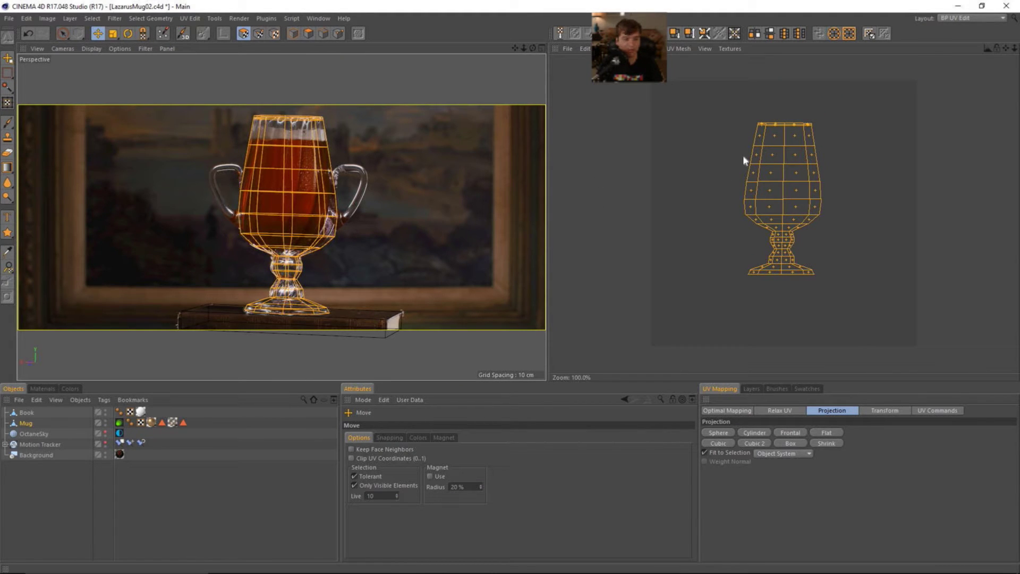
key(t)
mouse_move(777, 175)
mouse_down()
mouse_move(784, 164)
mouse_move(773, 176)
mouse_move(785, 193)
mouse_move(781, 181)
mouse_up()
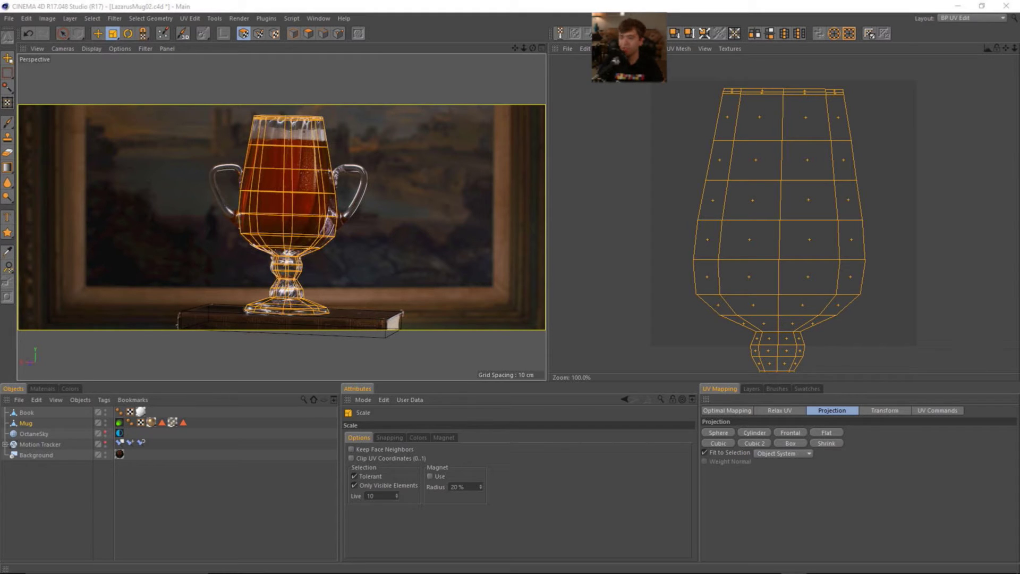
drag(500, 97, 311, 56)
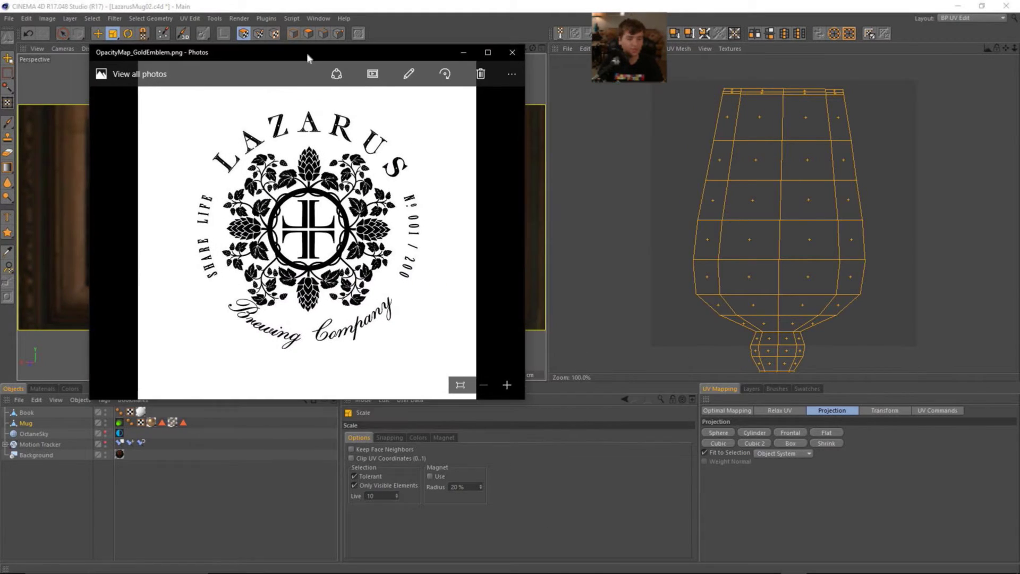
drag(524, 404, 585, 514)
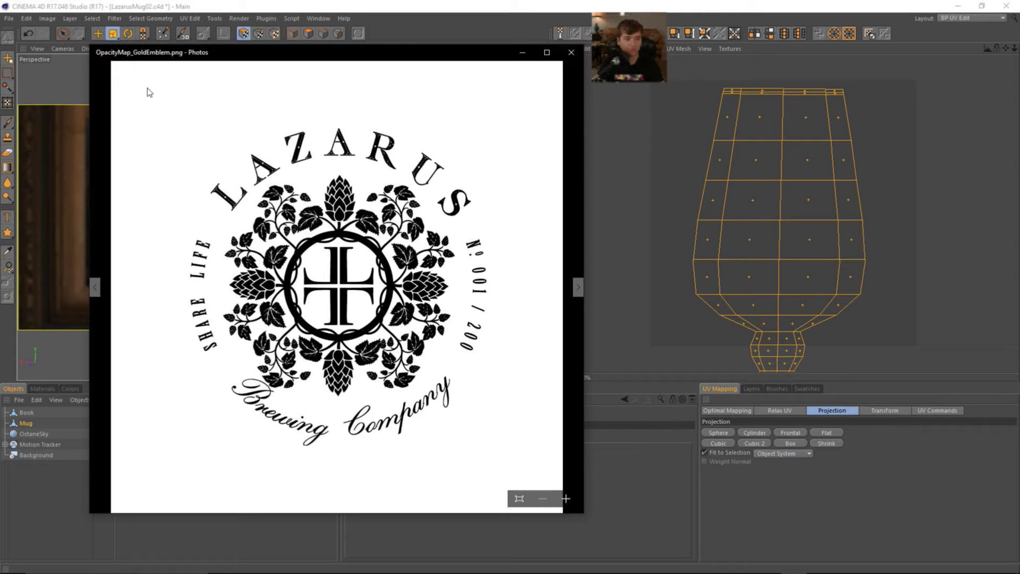
click(571, 52)
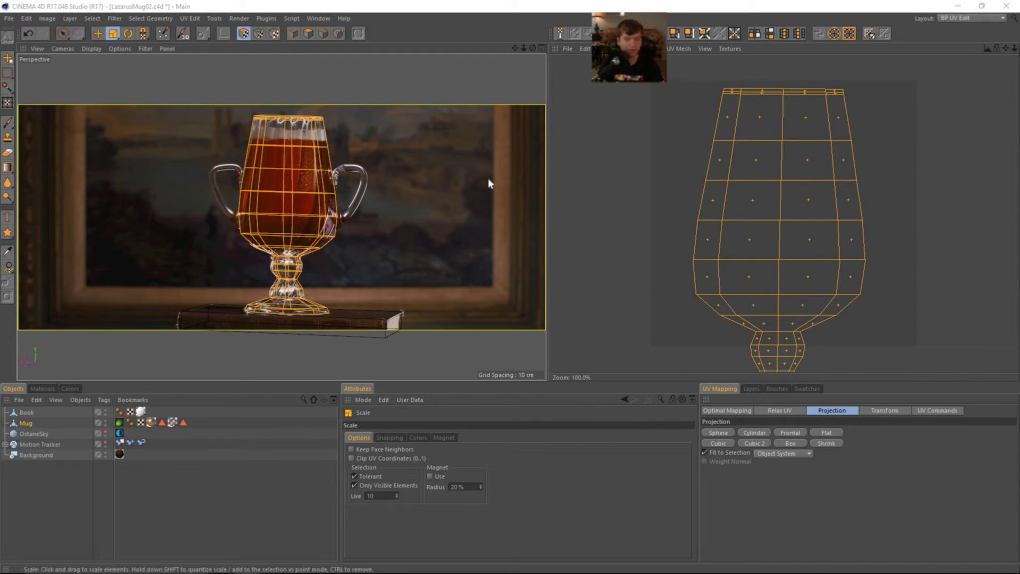
Step: Switch back to the Startup layout, deselect the mug, and save with Ctrl+S
click(972, 18)
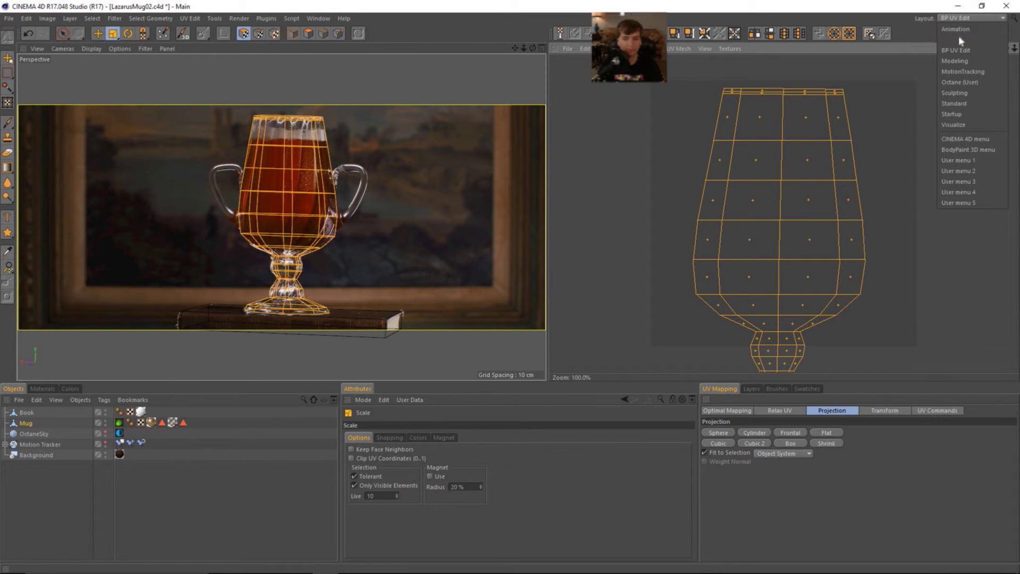
click(957, 19)
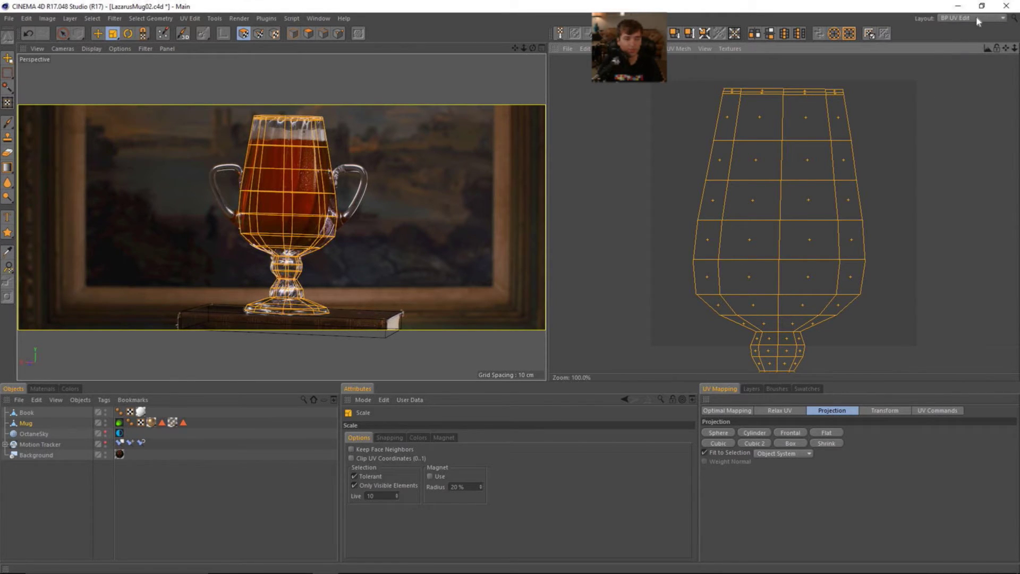
click(977, 20)
click(968, 109)
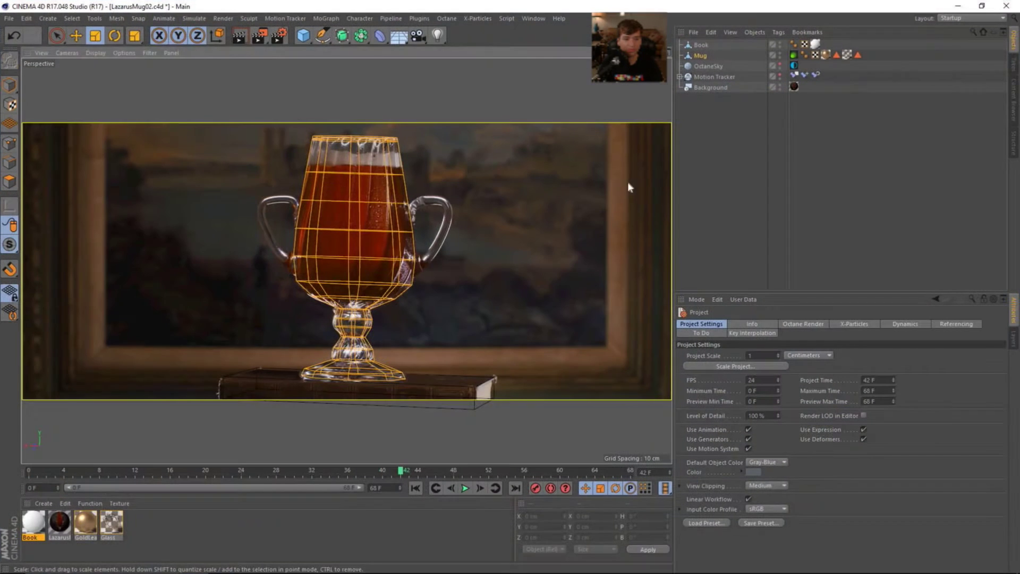
click(748, 167)
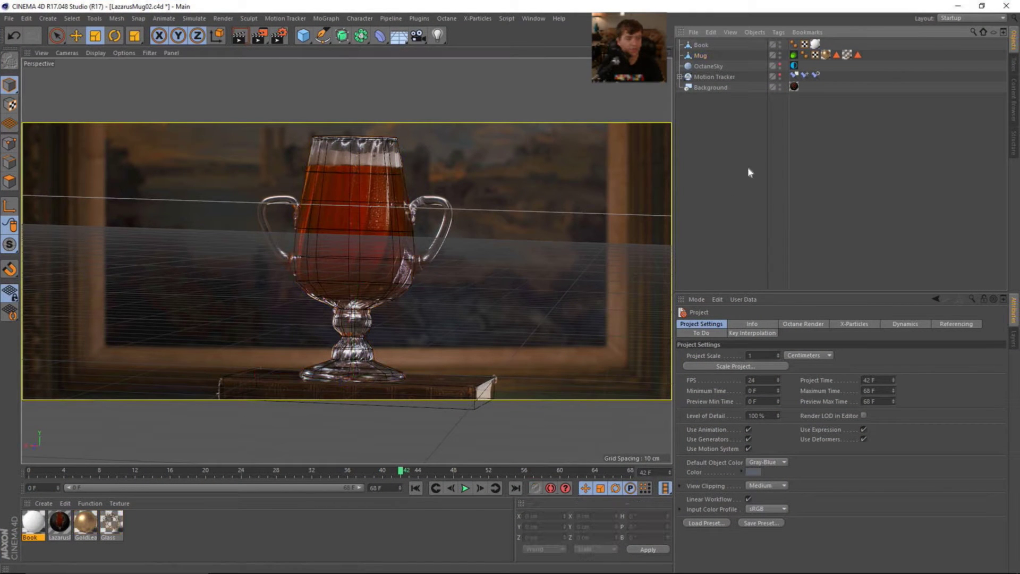
key(ctrl+s)
Step: Open and start the Octane Live Viewer render, enlarge it, then drag it to the right edge
click(455, 17)
click(463, 27)
drag(440, 148, 449, 90)
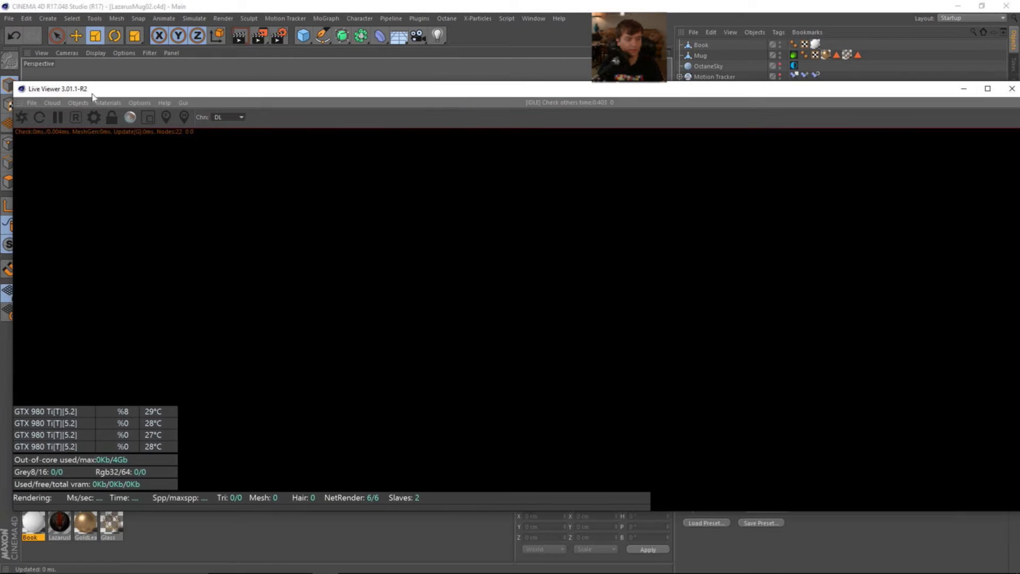
click(20, 120)
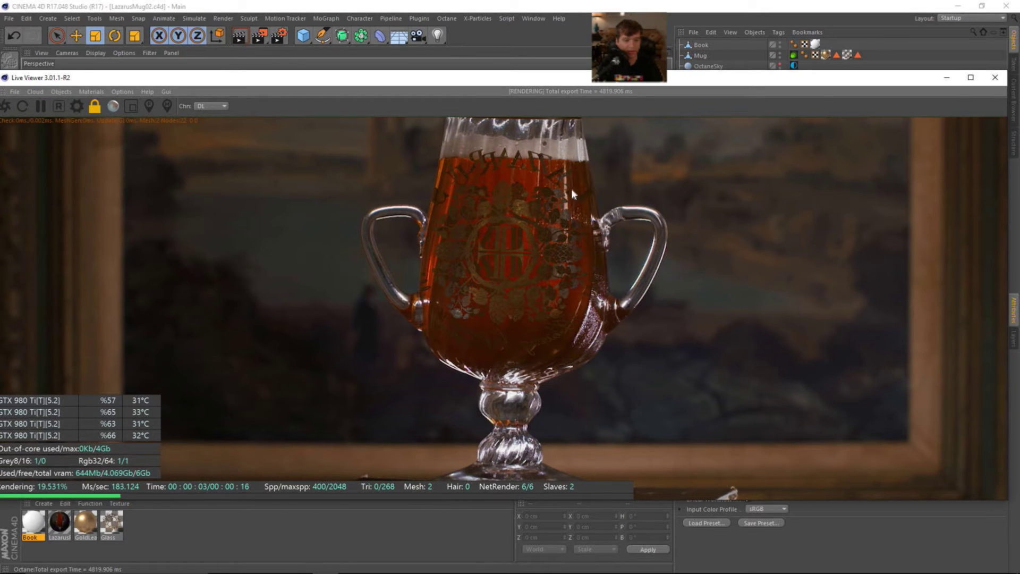
drag(598, 81, 551, 49)
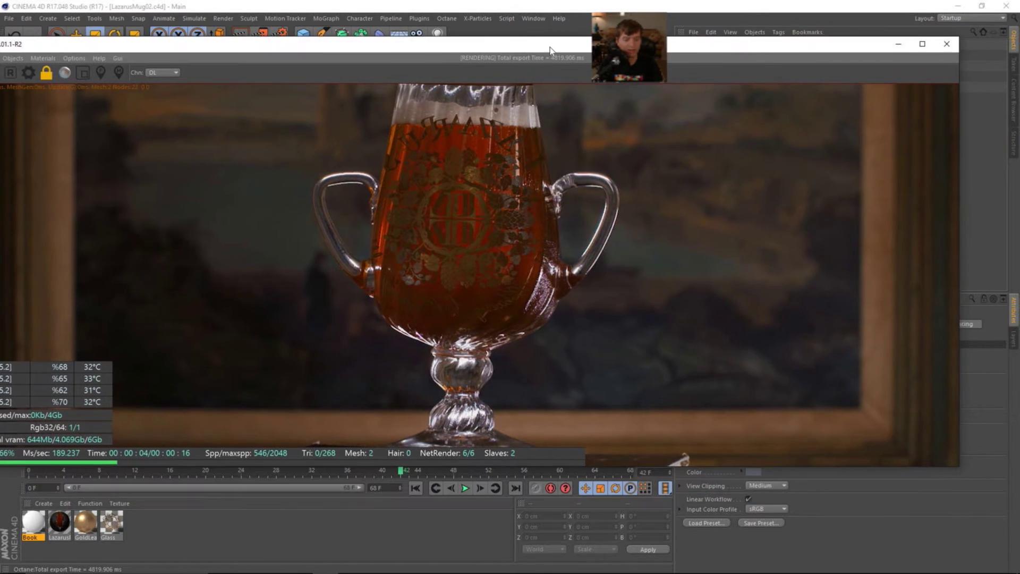
drag(962, 468, 1001, 524)
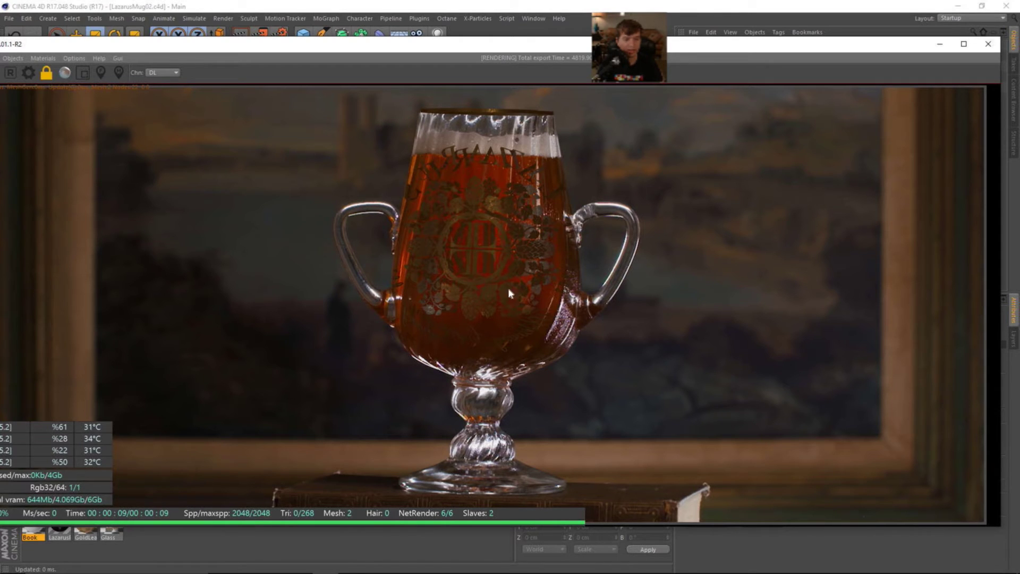
drag(113, 42, 1015, 46)
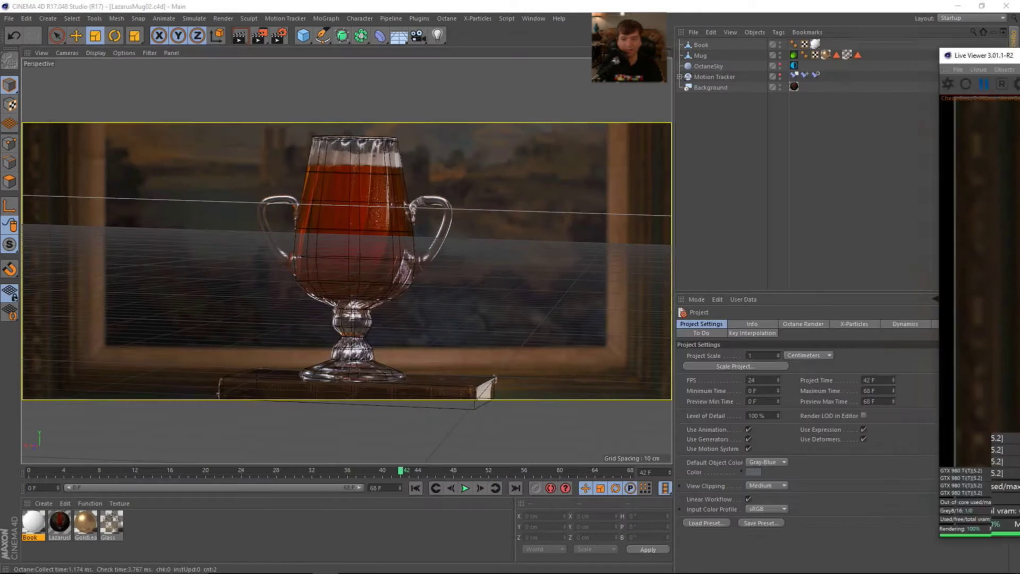
Step: Copy the KeyBox, iceLightLeft and iceLightRight lights from LazarusMug.c4d into LazarusMug02.c4d
click(533, 18)
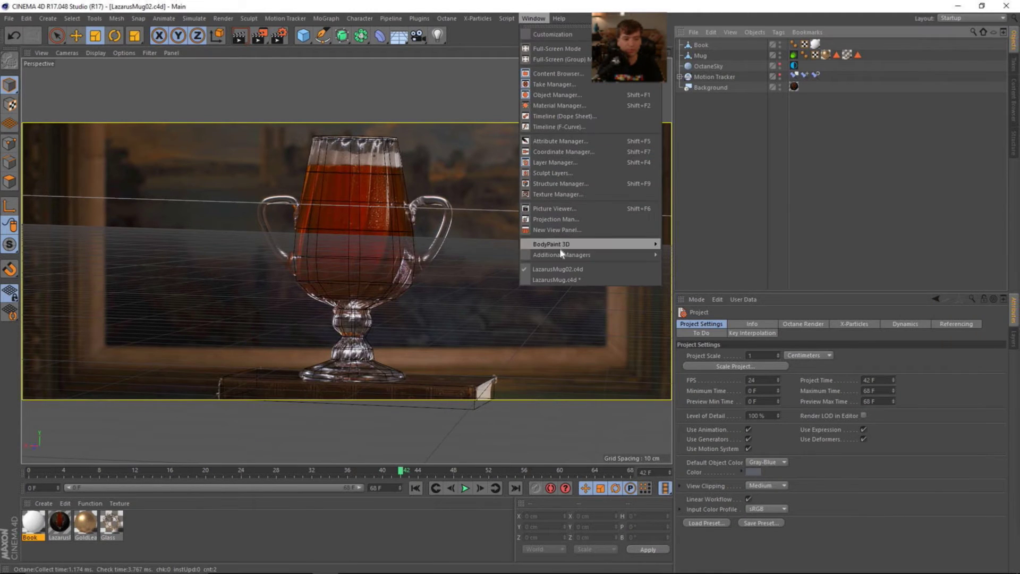
click(563, 277)
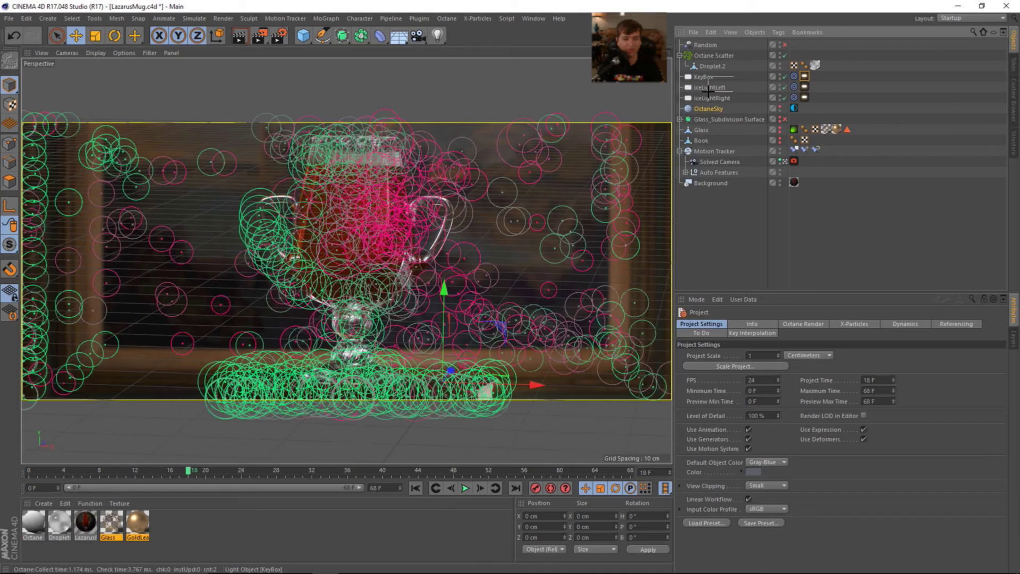
drag(708, 91, 708, 100)
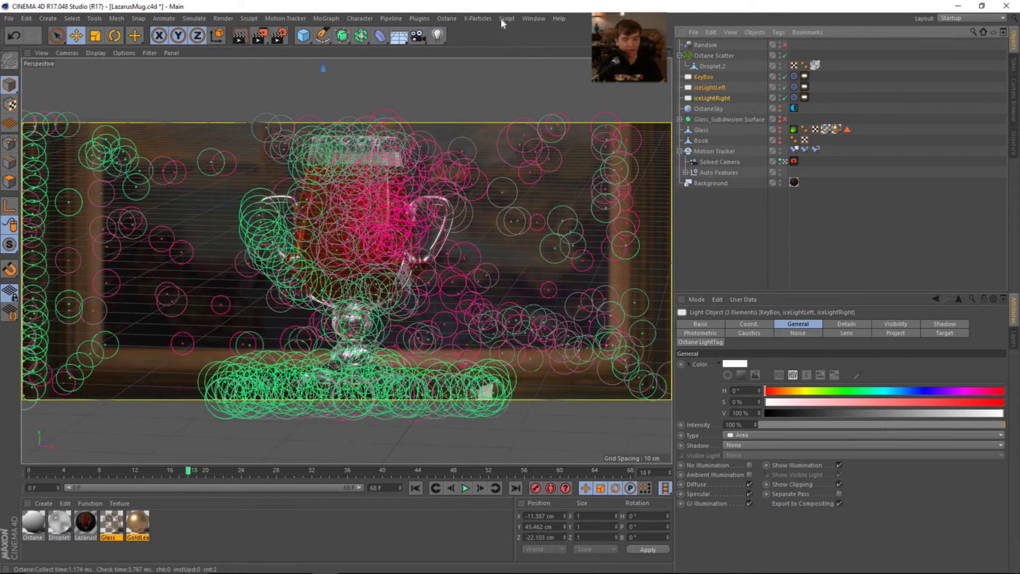
click(534, 18)
click(564, 267)
key(ctrl+v)
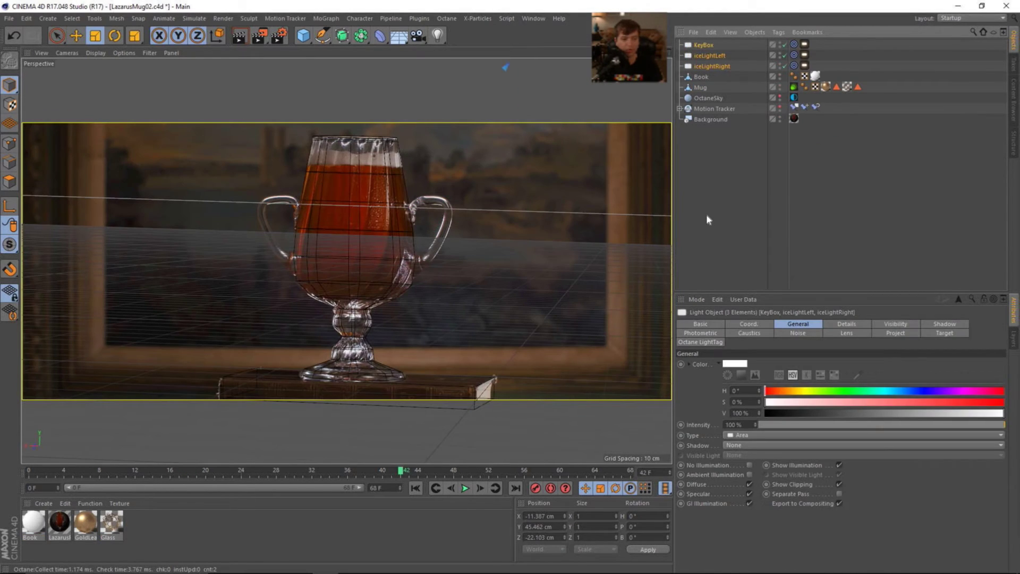
Step: Set Mug as the Target Object of all three lights' Target tags
click(794, 44)
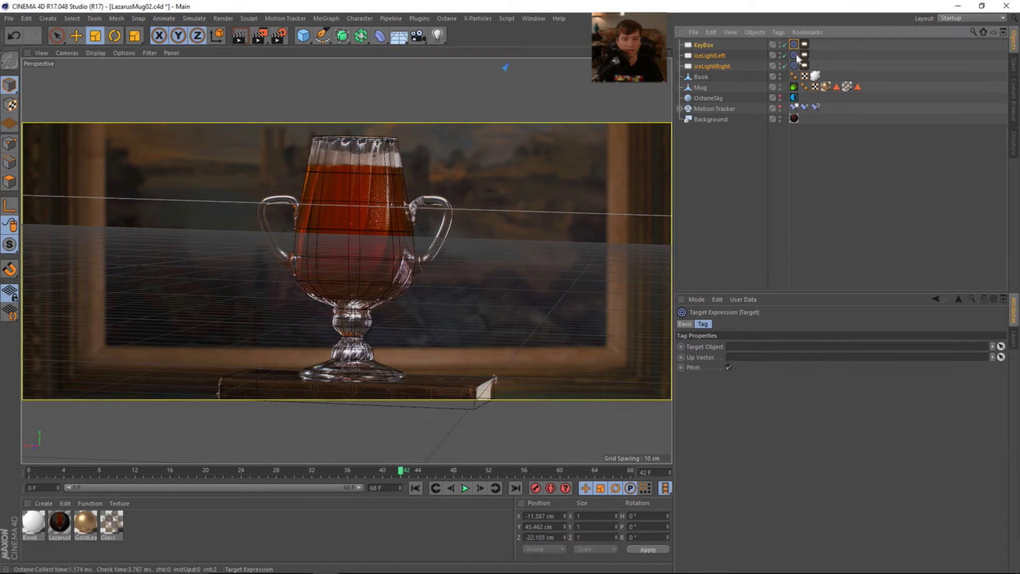
ctrl+click(794, 55)
ctrl+click(794, 66)
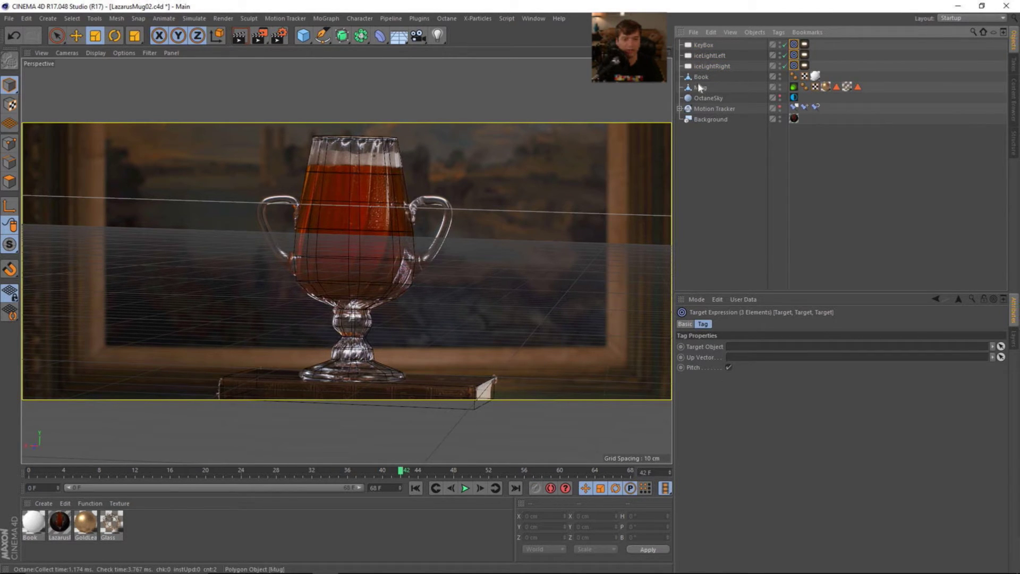
drag(706, 85, 752, 346)
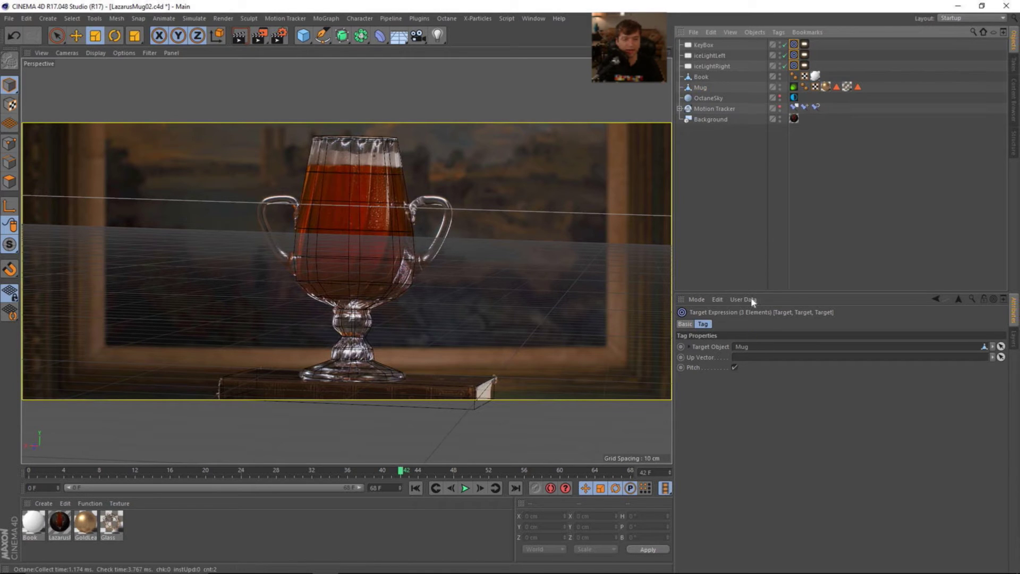
click(738, 143)
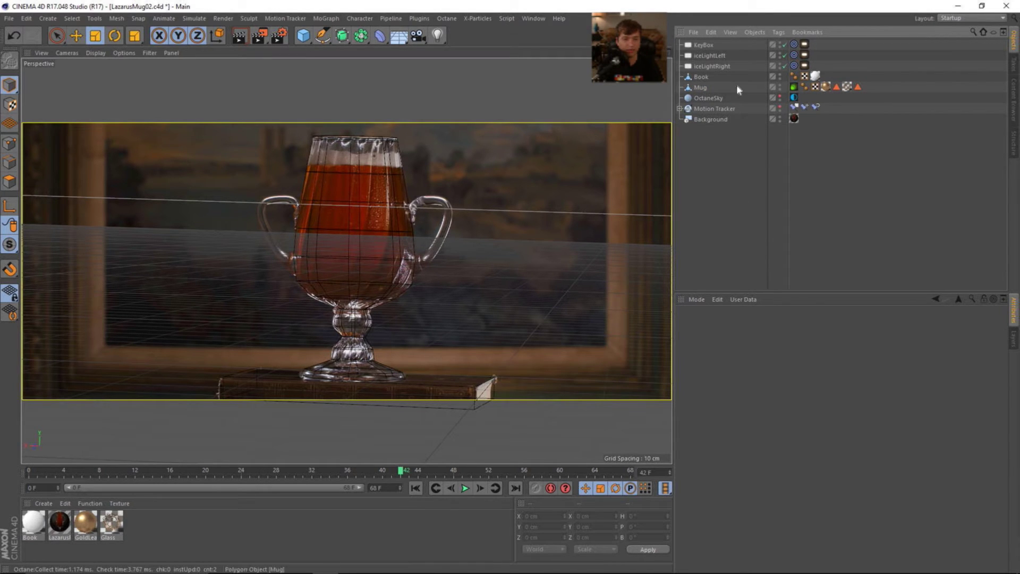
Step: Expand the Motion Tracker, look through its Solved Camera, and toggle the camera's editor visibility
click(680, 108)
click(785, 119)
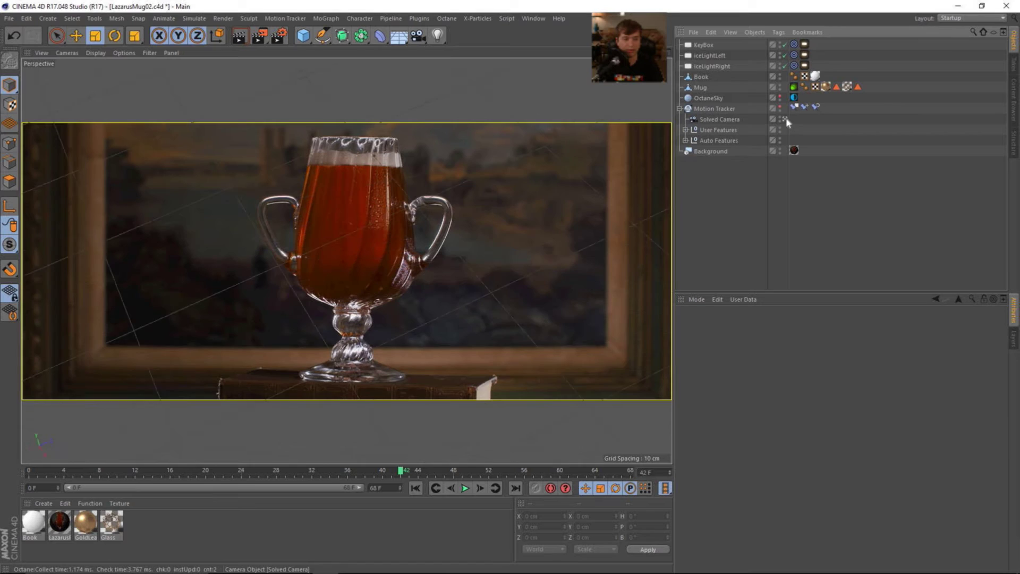
alt+drag(474, 243, 568, 267)
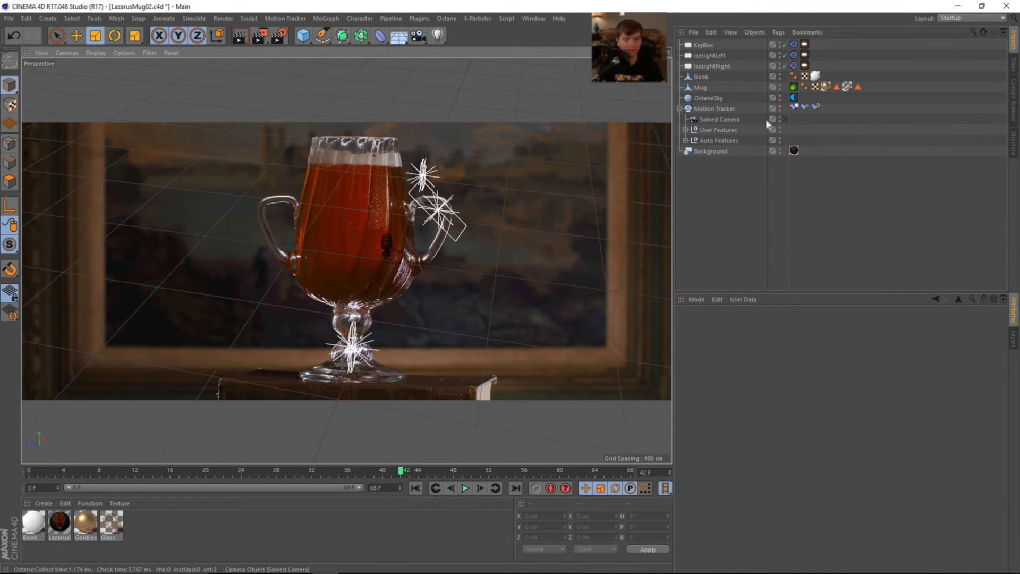
click(781, 118)
click(781, 117)
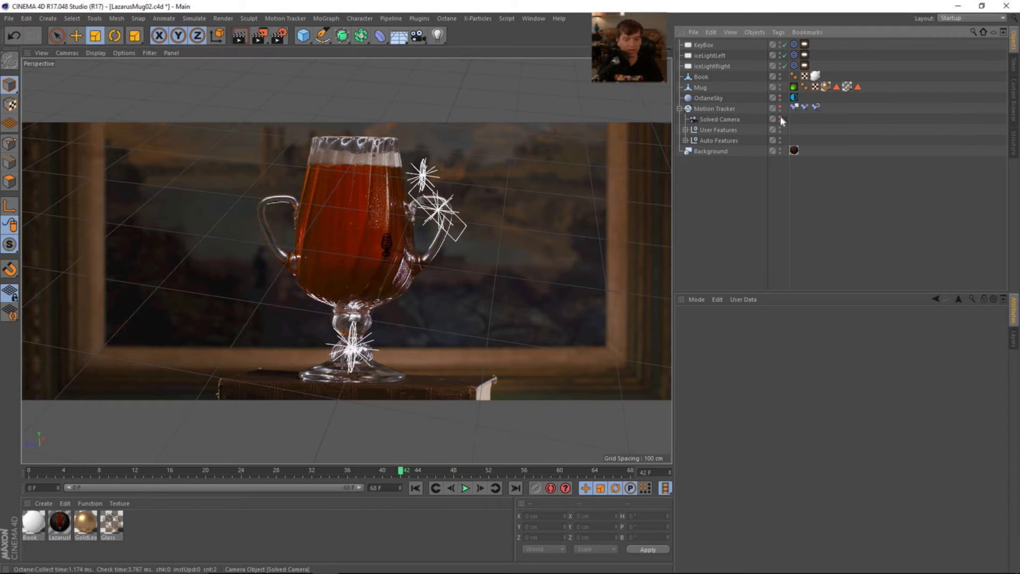
click(780, 118)
alt+drag(372, 255, 542, 193)
Step: Orbit around the mug, inspecting iceLightRight, iceLightLeft and KeyBox, then select all three lights
click(715, 67)
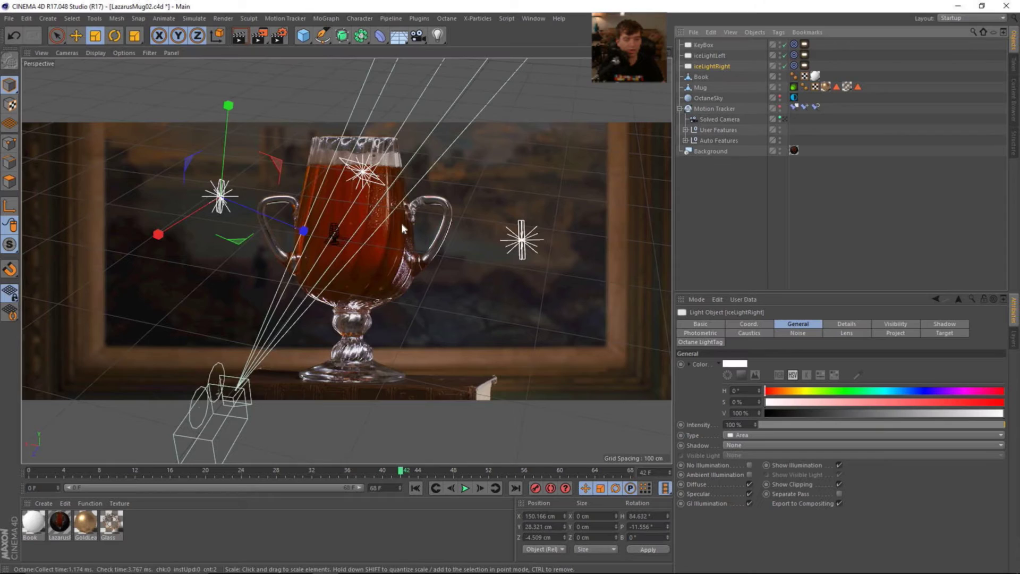
alt+drag(364, 234, 398, 211)
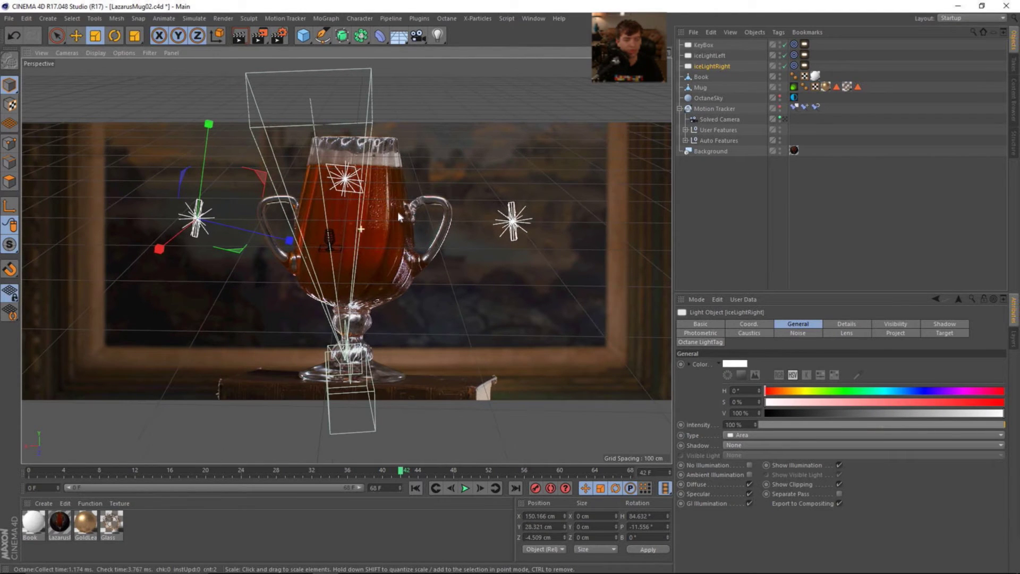
click(714, 57)
click(711, 45)
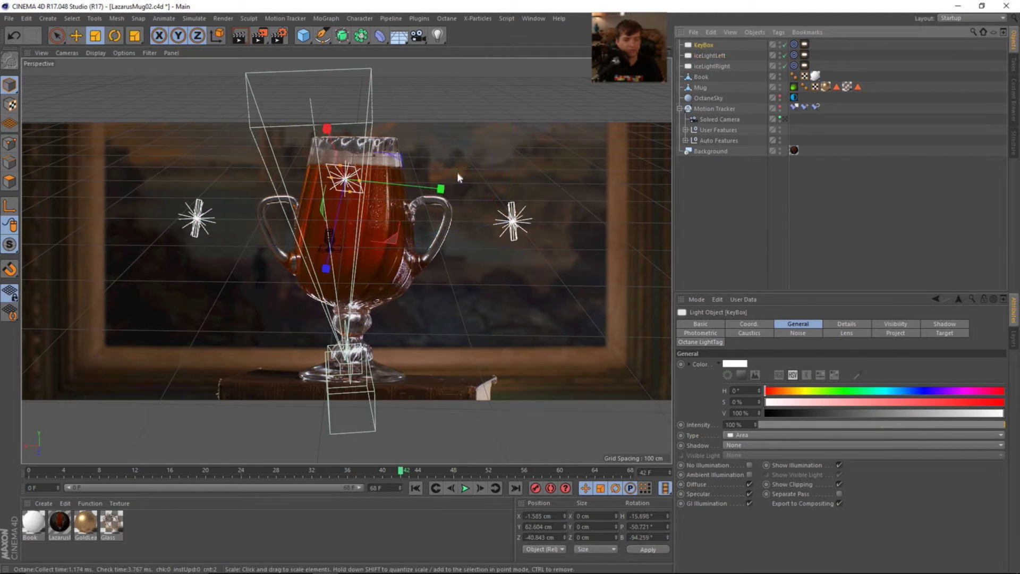
alt+drag(457, 172, 277, 212)
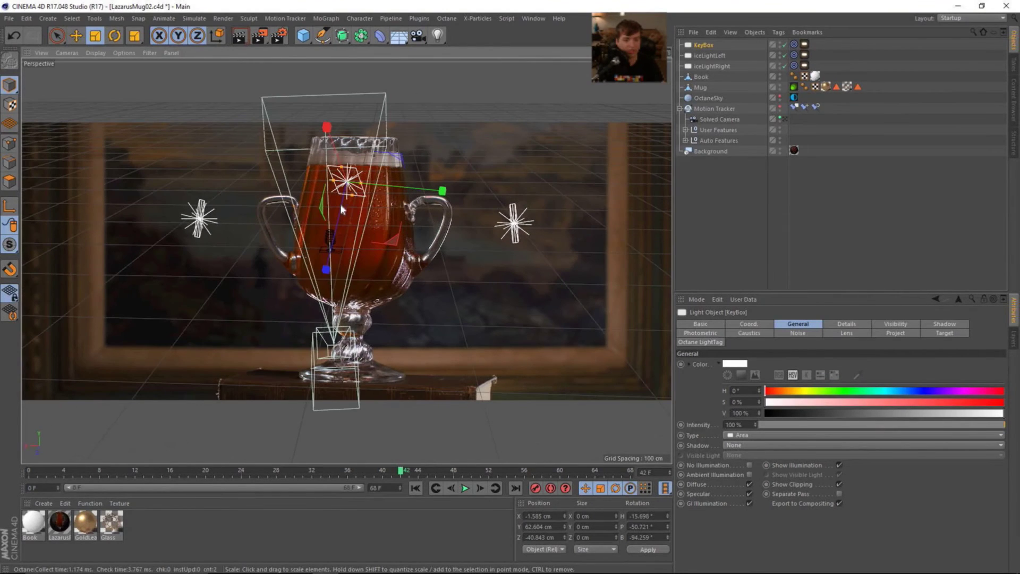
shift+click(712, 66)
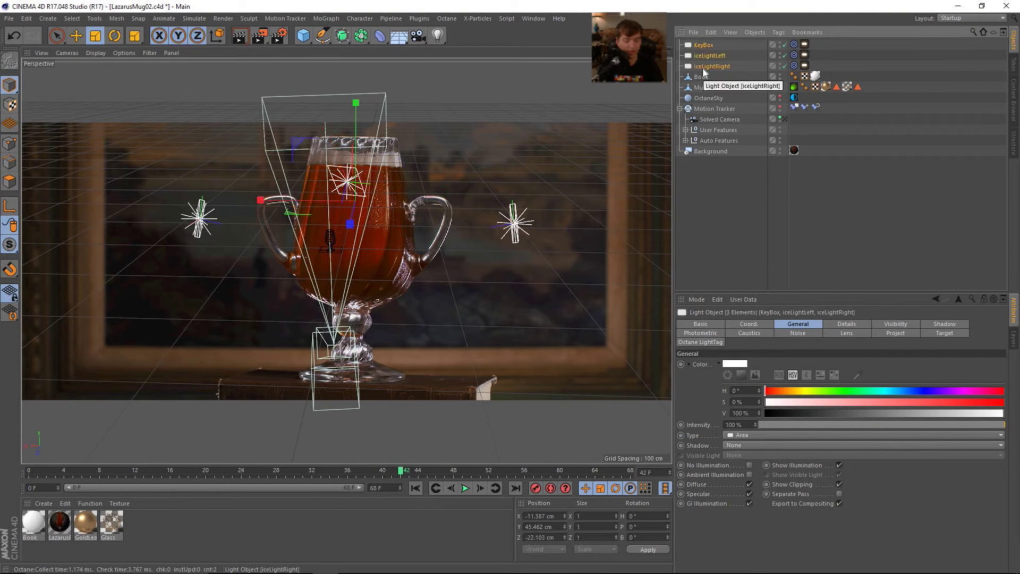
Step: Group the three lights under a Null at position 0, 0 and turn the group around 180°
key(alt+g)
key(r)
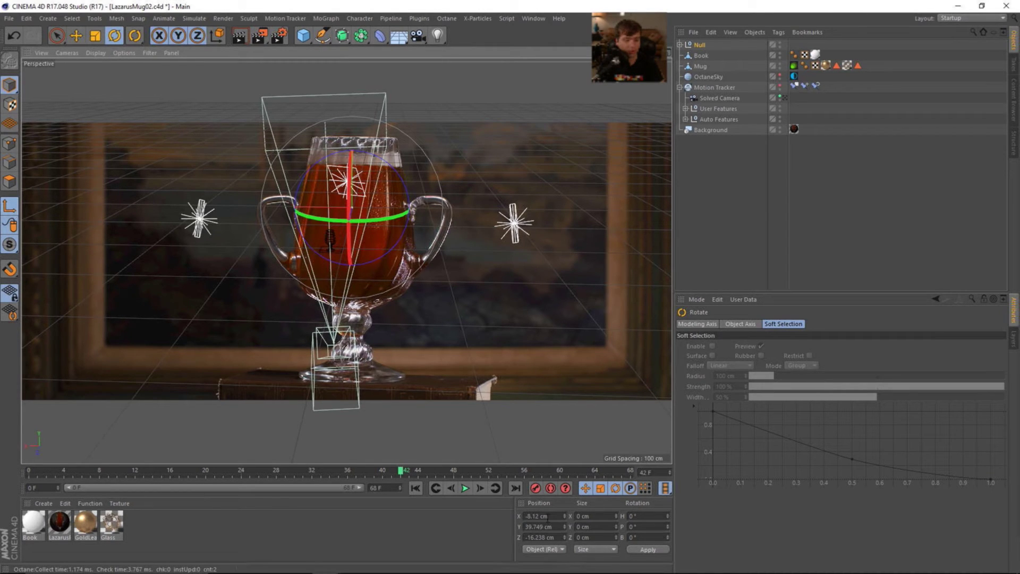
click(537, 516)
text(0)
key(Tab)
text(0)
key(Tab)
text(0)
key(Return)
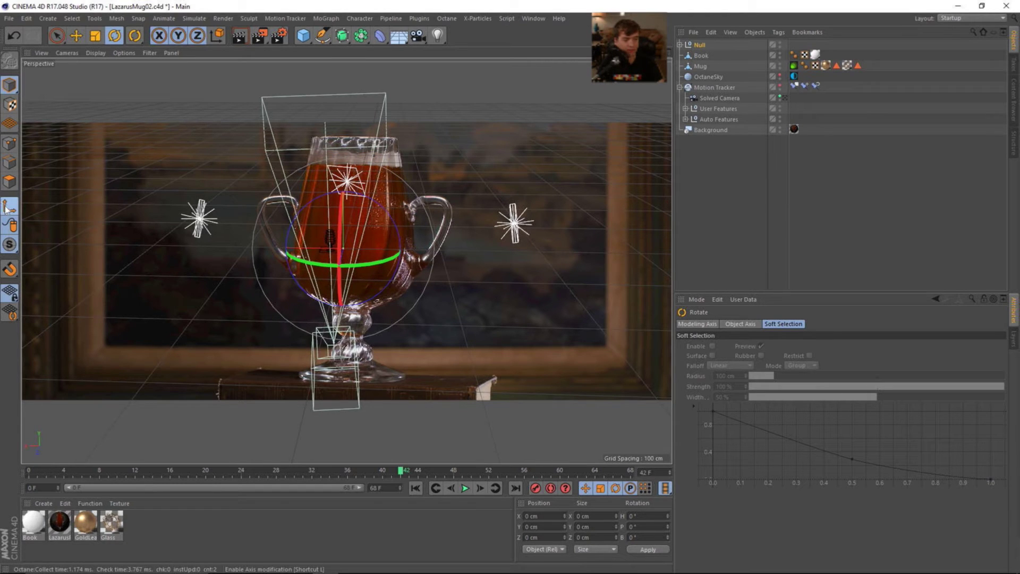
click(680, 44)
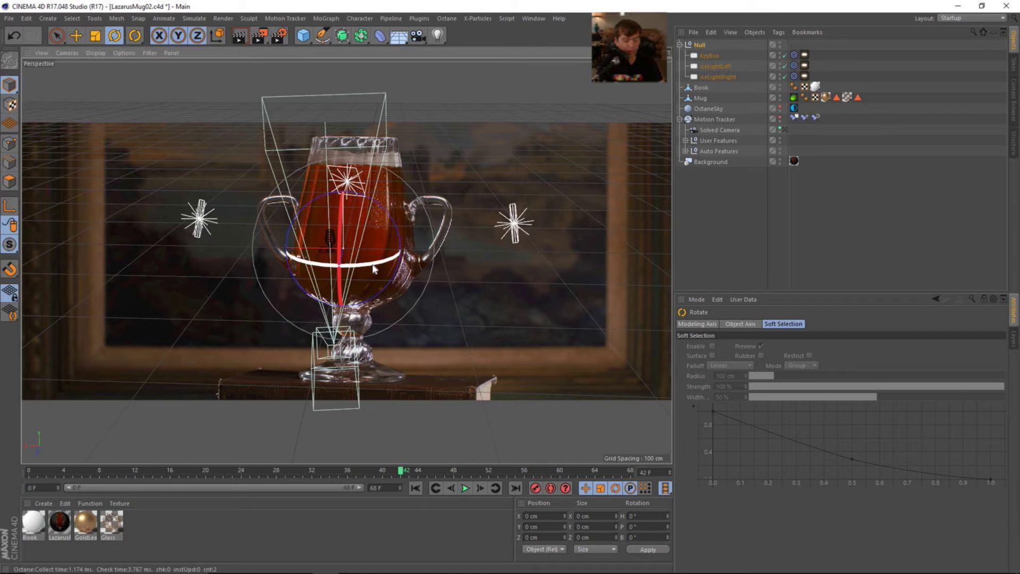
drag(384, 264, 243, 223)
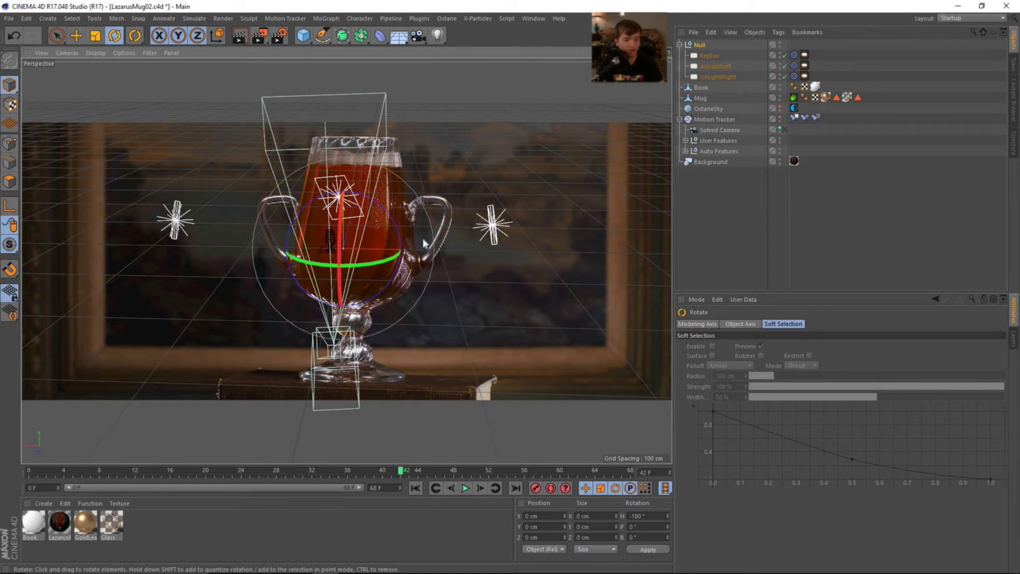
Step: Hide the background footage and orbit until the lights sit above the mug
alt+drag(346, 237, 176, 269)
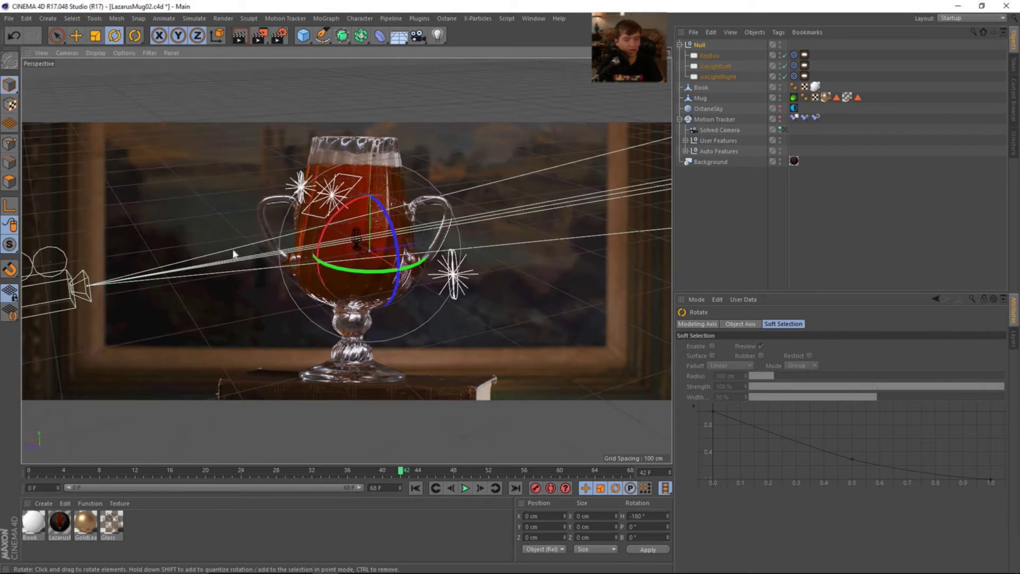
click(744, 216)
alt+drag(351, 239, 510, 267)
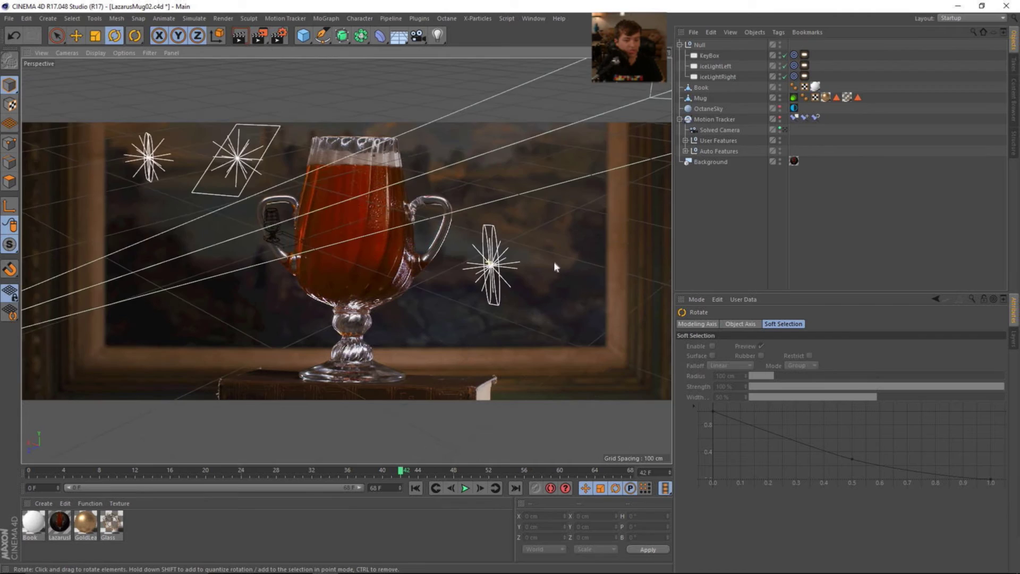
mouse_move(554, 262)
alt+mouse_down()
mouse_move(437, 254)
mouse_move(492, 239)
mouse_move(580, 252)
mouse_move(564, 259)
alt+mouse_up()
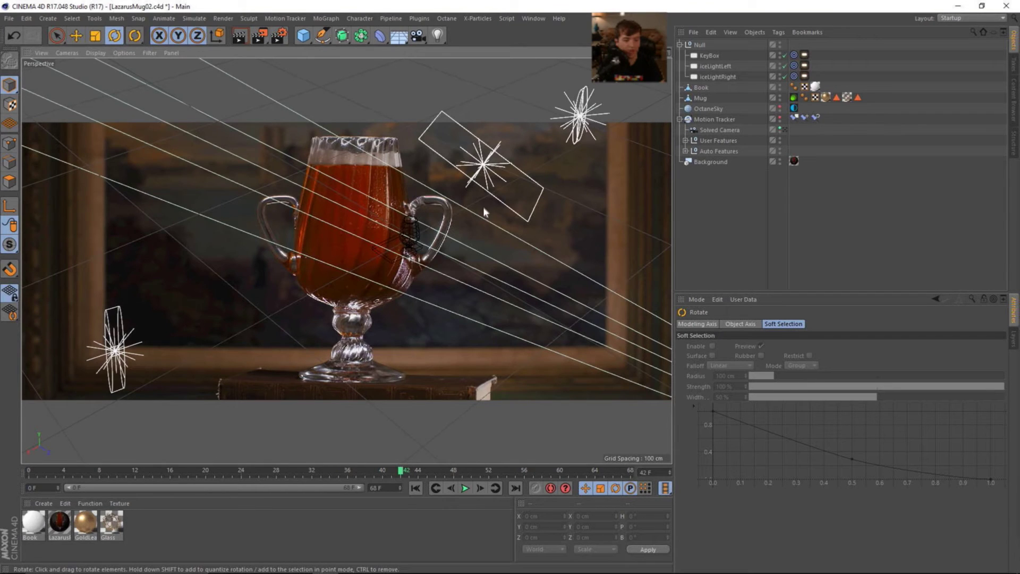
alt+drag(484, 212, 474, 183)
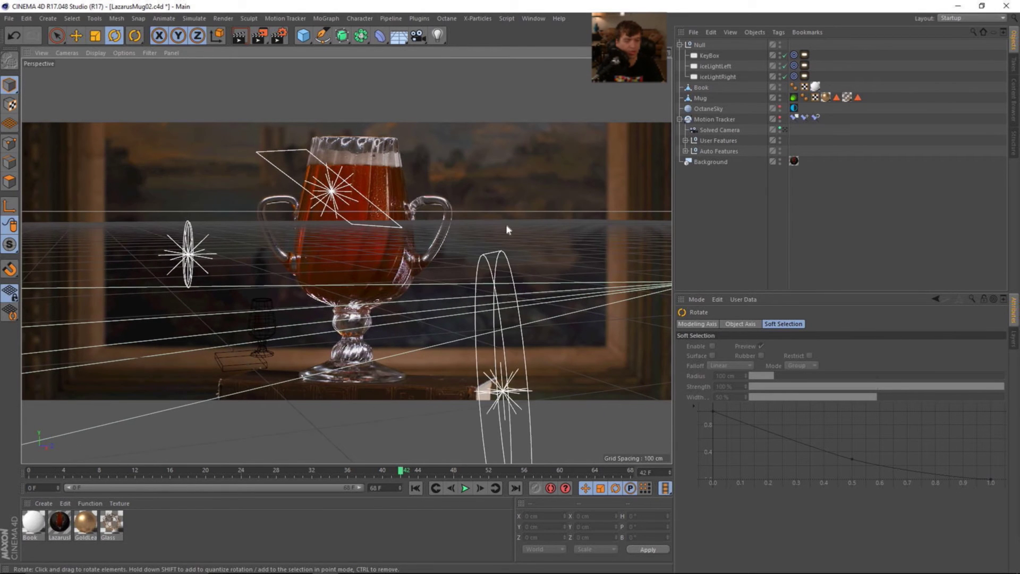
click(780, 158)
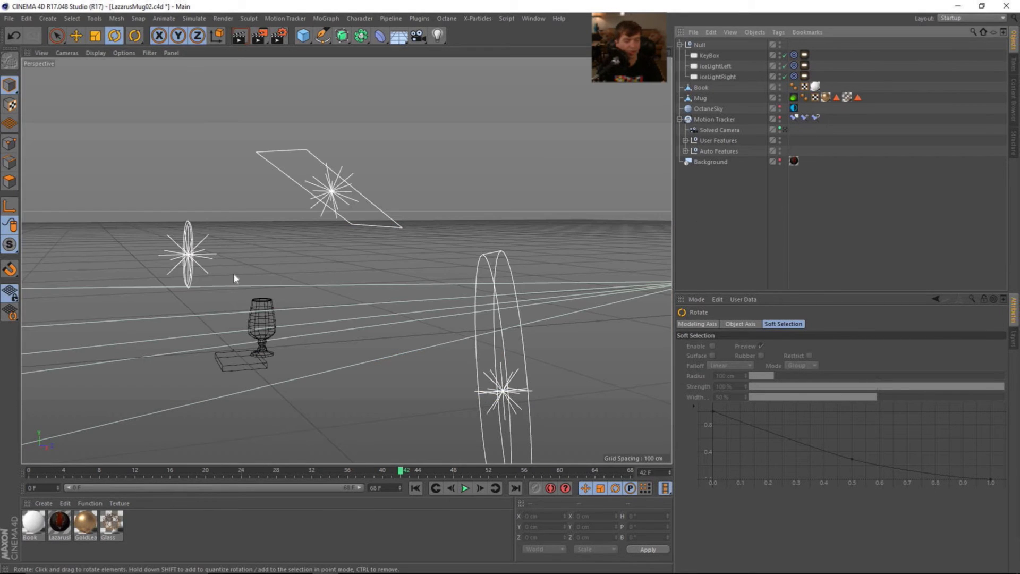
alt+drag(234, 275, 420, 222)
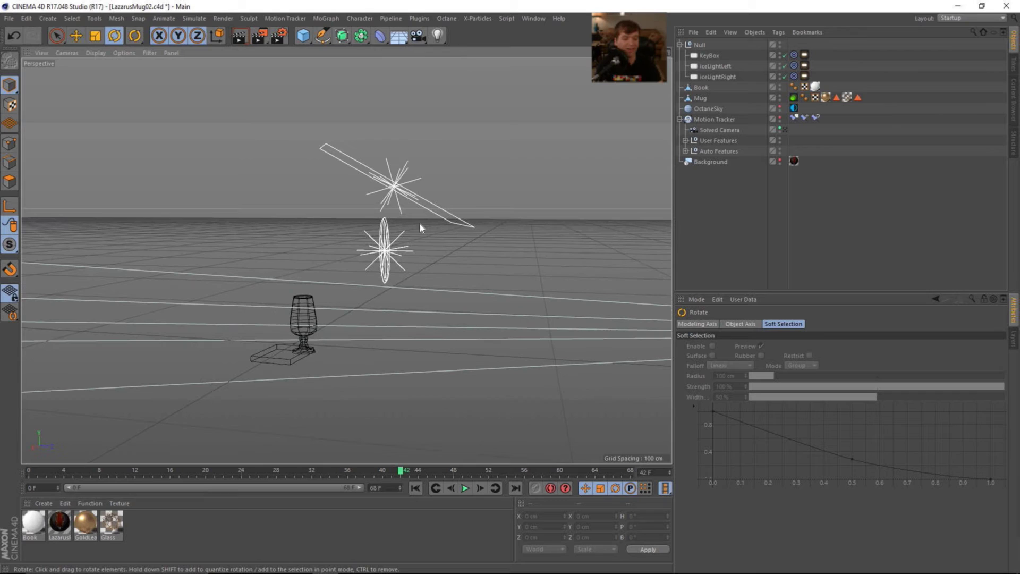
alt+drag(341, 311, 267, 312)
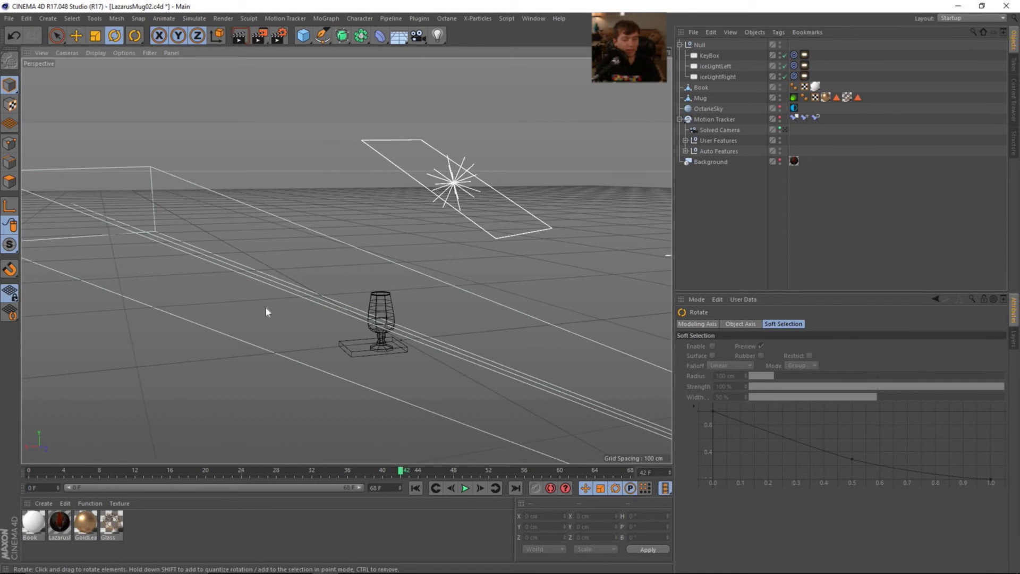
alt+drag(410, 322, 484, 324)
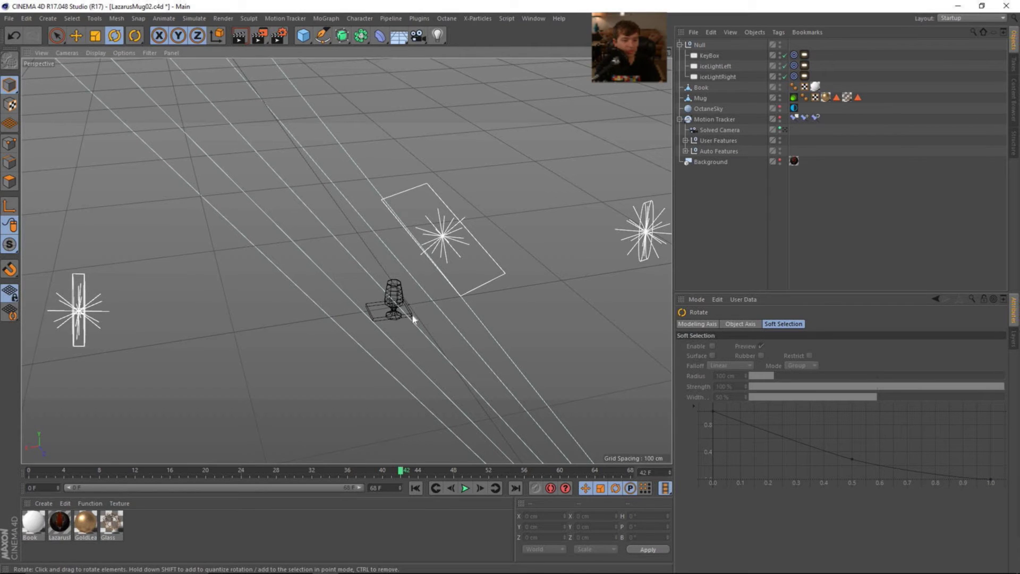
mouse_move(413, 316)
alt+mouse_down()
mouse_move(410, 299)
mouse_move(399, 307)
alt+mouse_up()
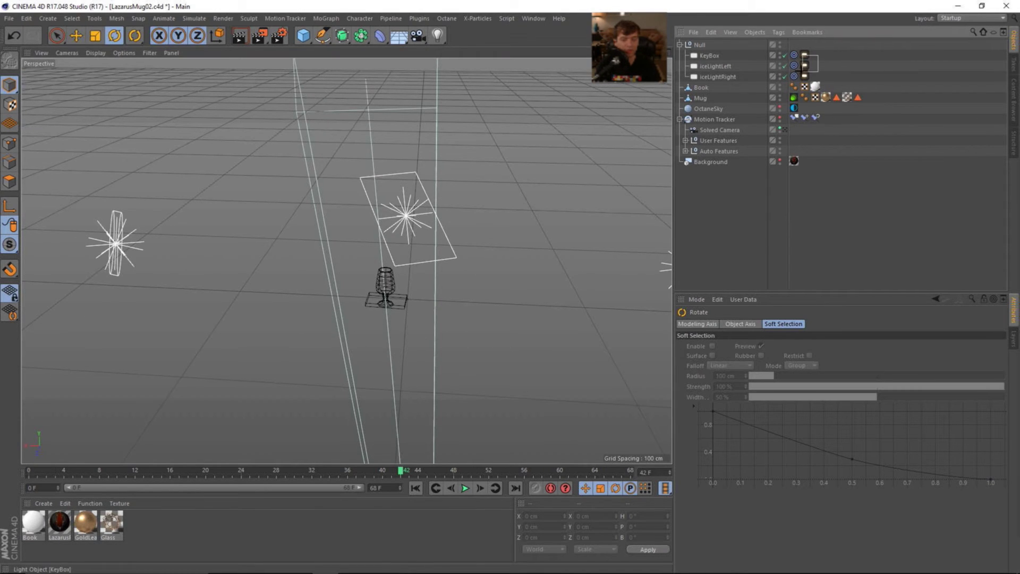
Step: Review KeyBox's Octane light tag (Blackbody 5600, power 6) and its size details
click(804, 55)
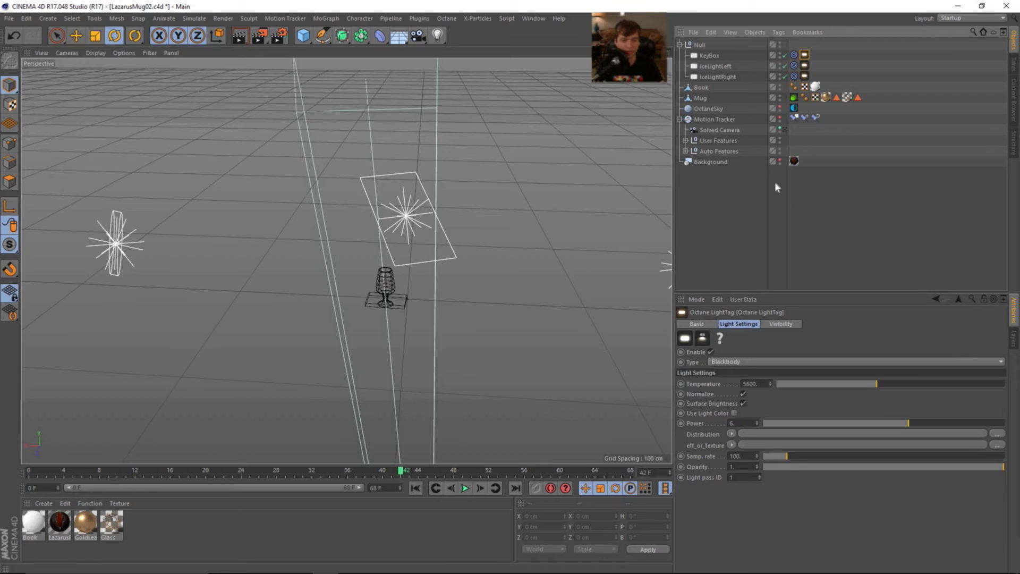
click(713, 57)
click(849, 324)
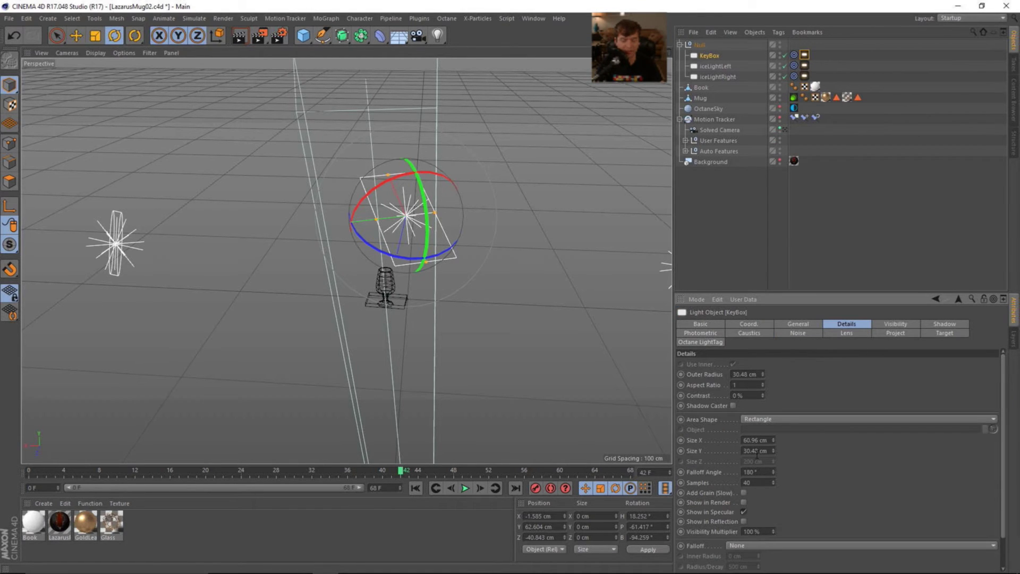
click(805, 55)
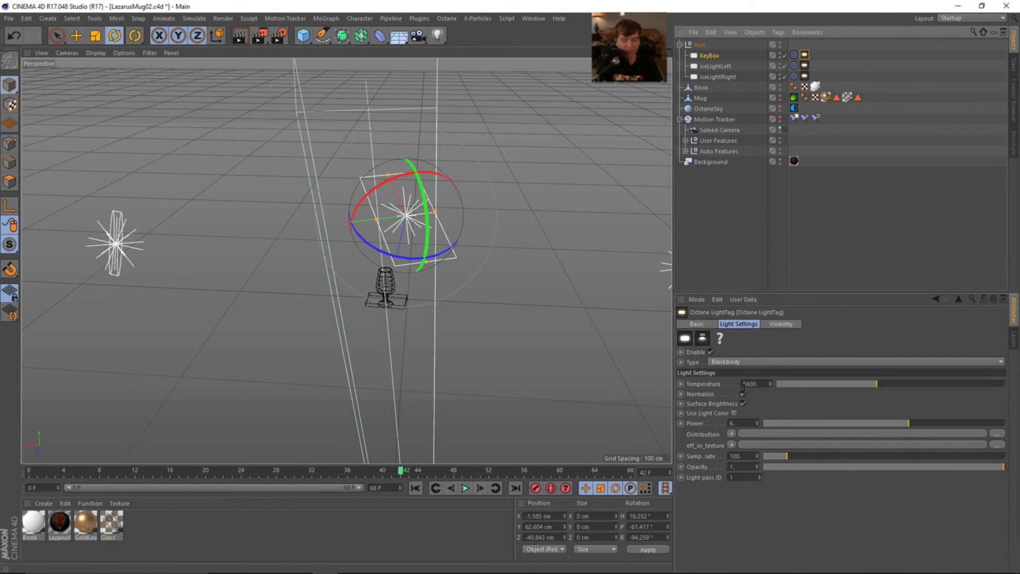
Step: Compare the ice light tags at power 100, then look through the tracked Solved Camera
ctrl+click(805, 76)
scroll(407, 292, up, 2)
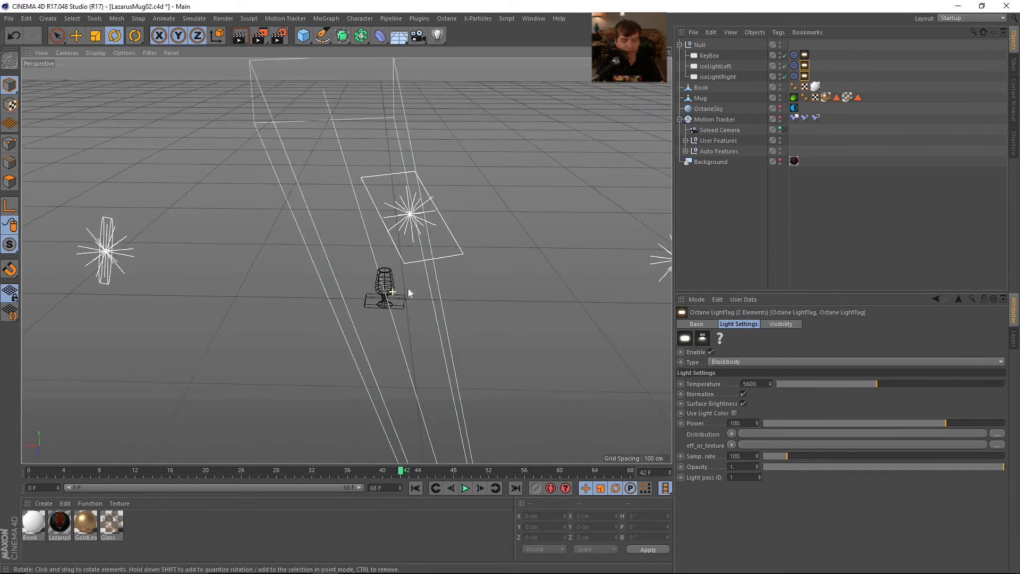
alt+drag(407, 287, 773, 225)
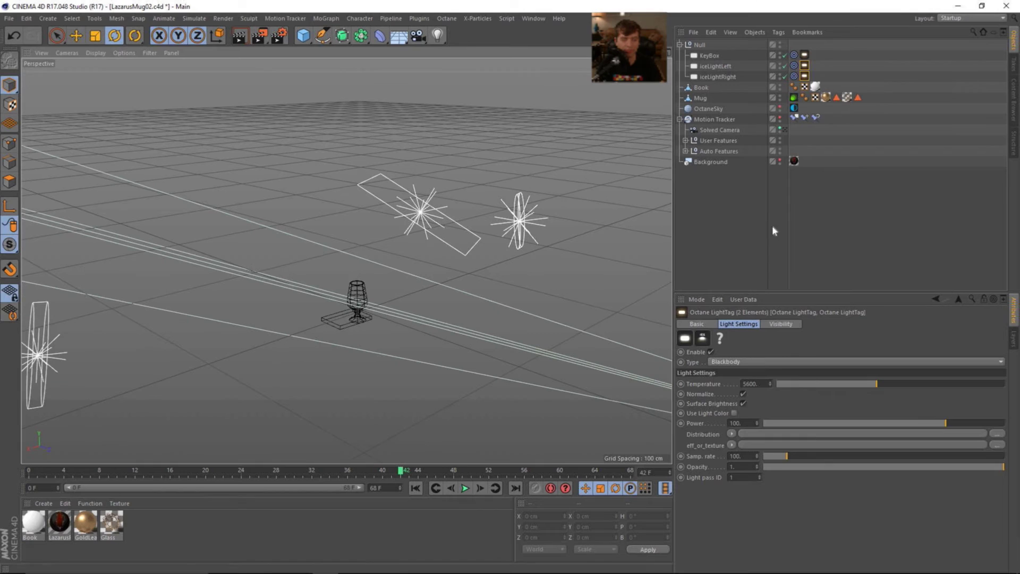
click(851, 219)
click(785, 131)
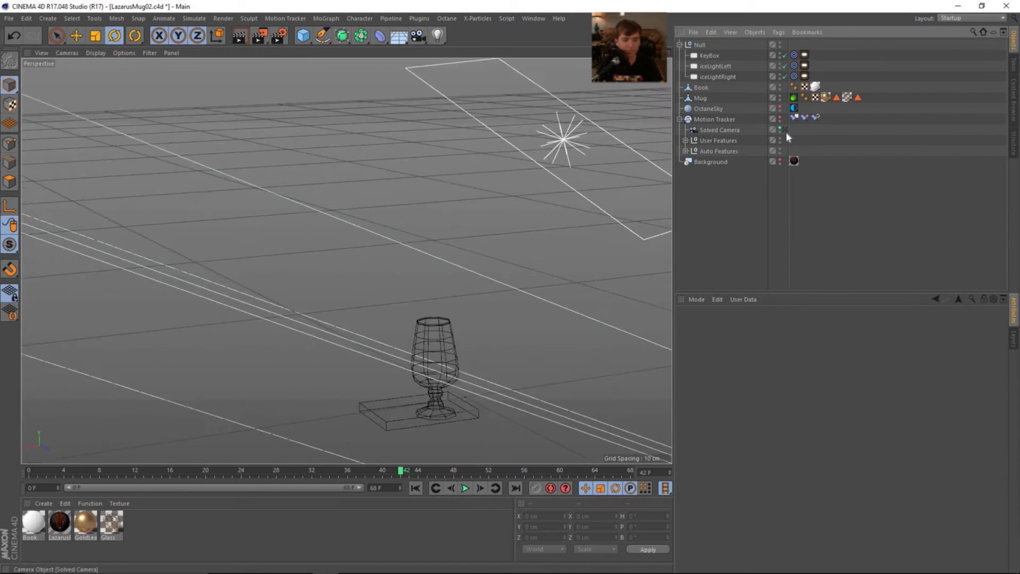
Step: Add an Octane CameraTag to the Solved Camera and review the tag's settings
right_click(716, 130)
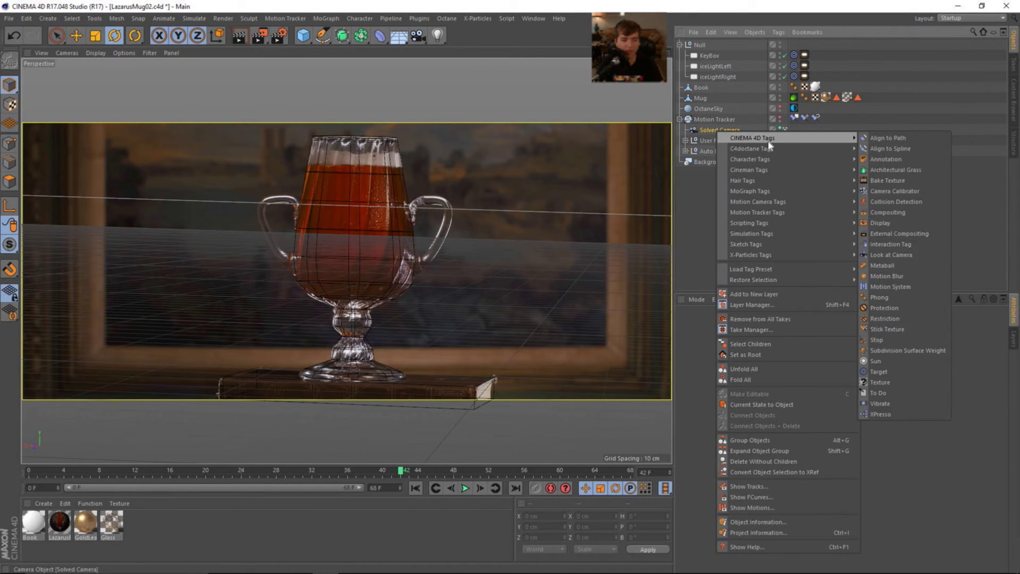
mouse_move(786, 149)
click(904, 191)
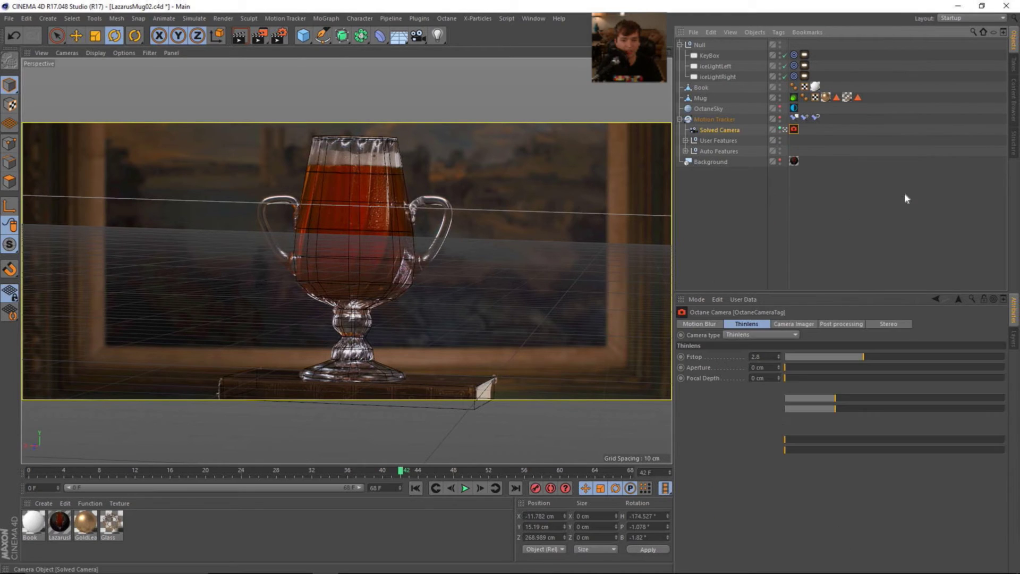
click(854, 183)
click(794, 129)
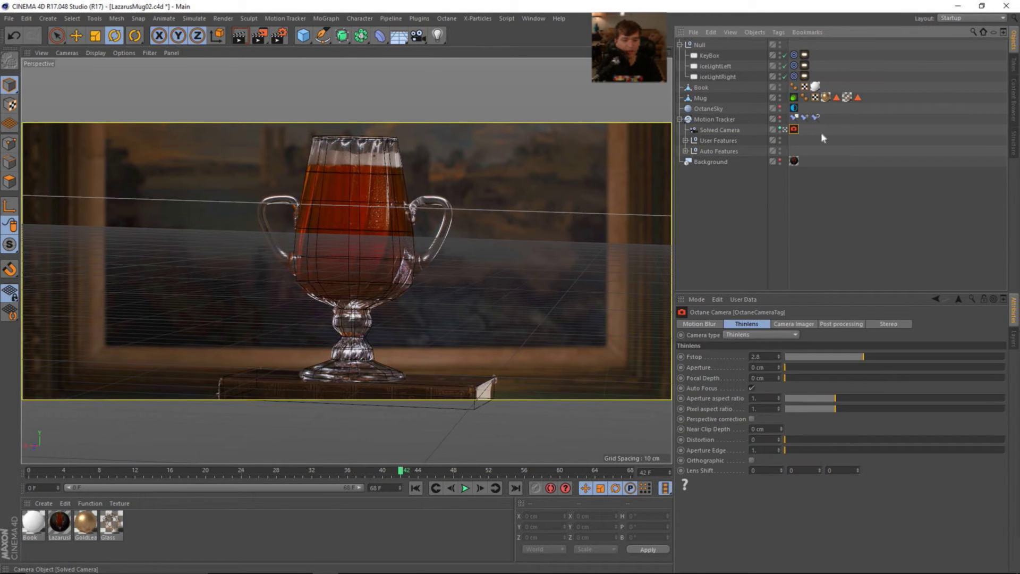
Step: Preview the mug in the Octane Live Viewer at full screen, then restore the viewer
click(802, 212)
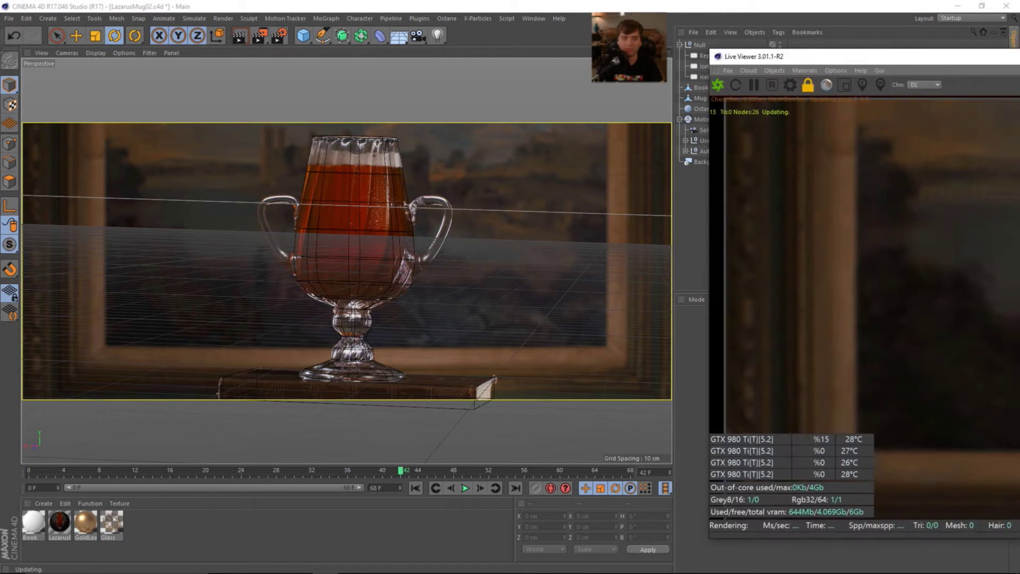
drag(1012, 61, 264, 52)
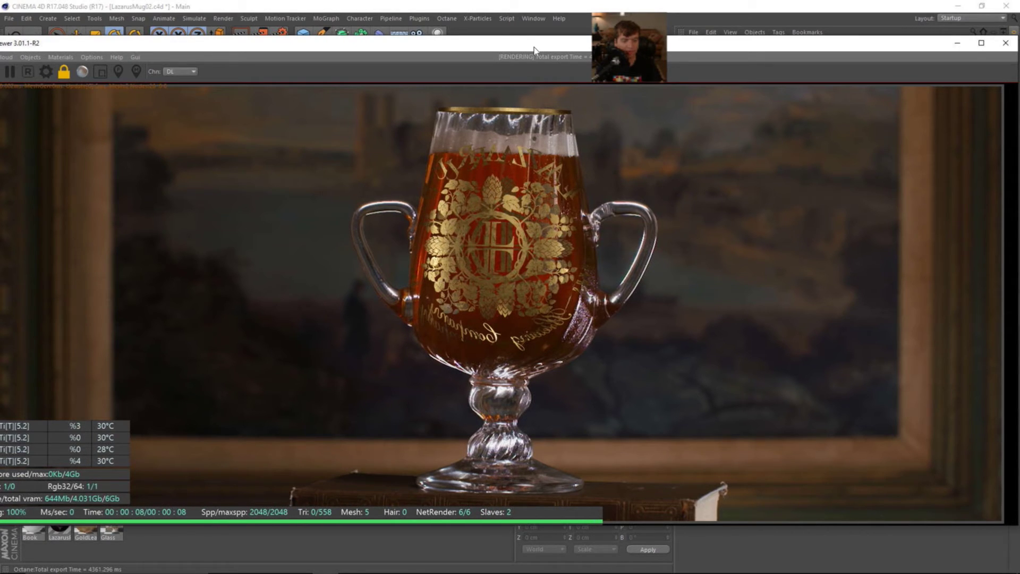
drag(534, 49, 1019, 37)
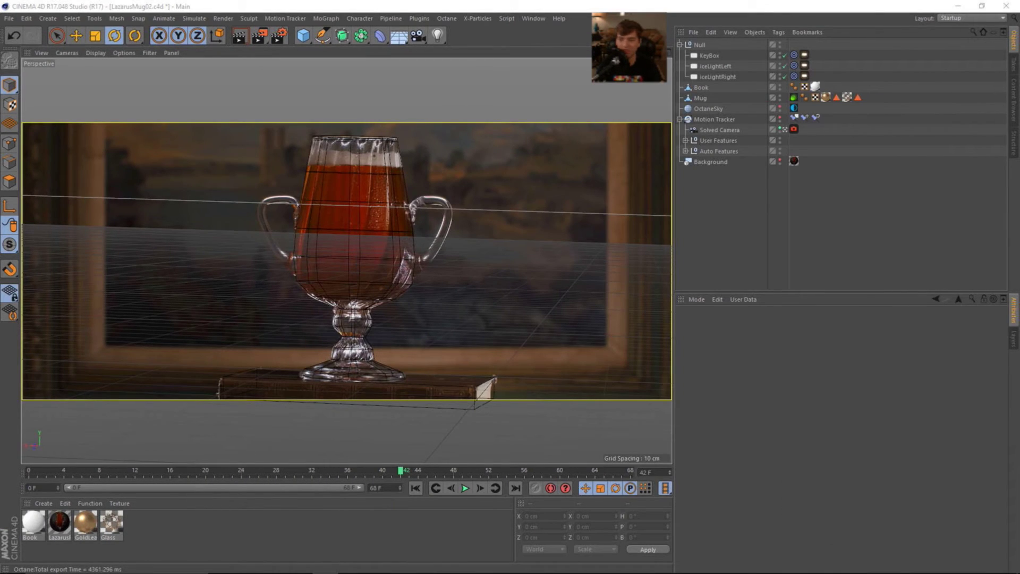
Step: Switch to the BP UV Edit layout and select the Mug in polygon mode
click(962, 18)
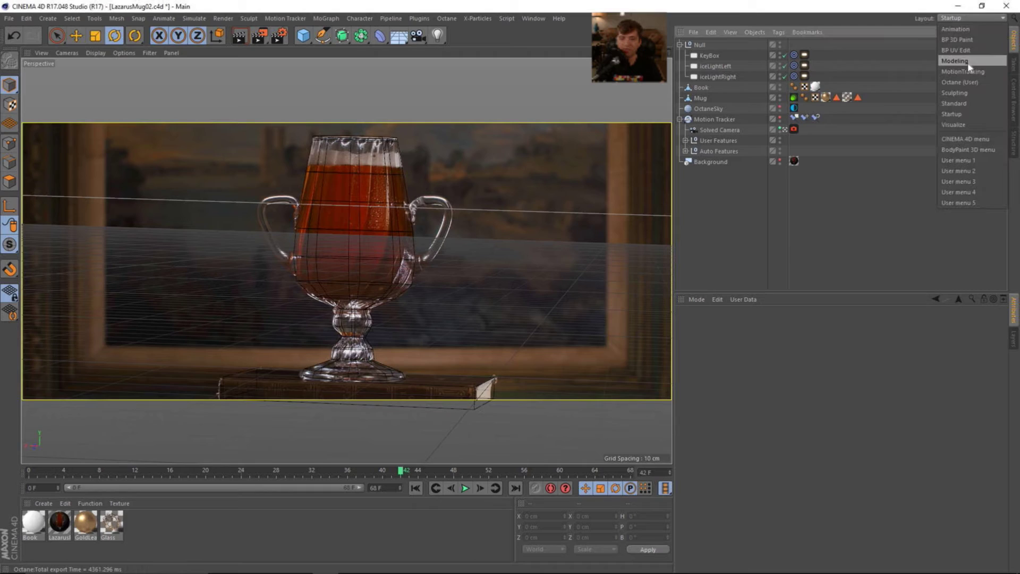
click(958, 50)
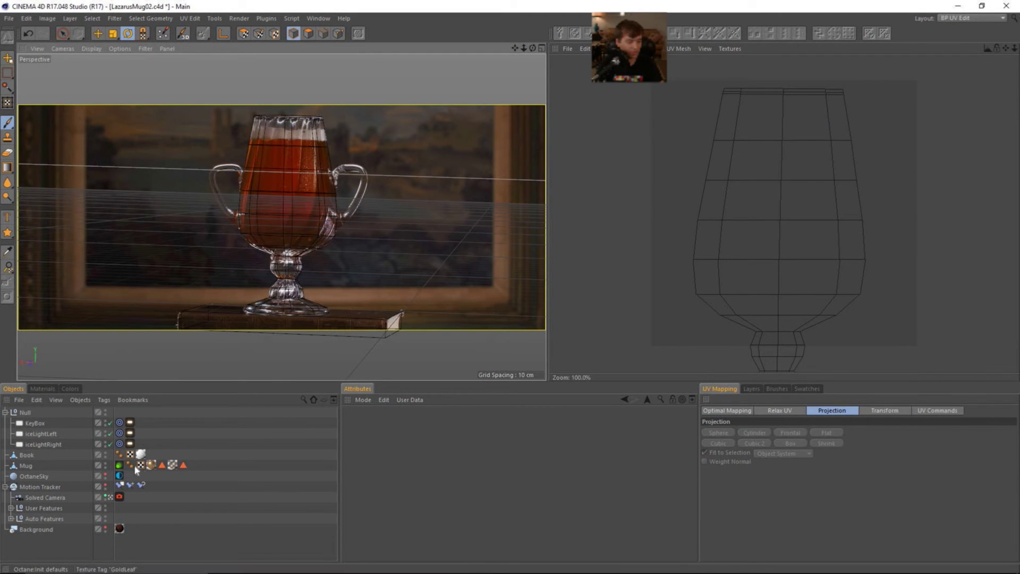
click(110, 497)
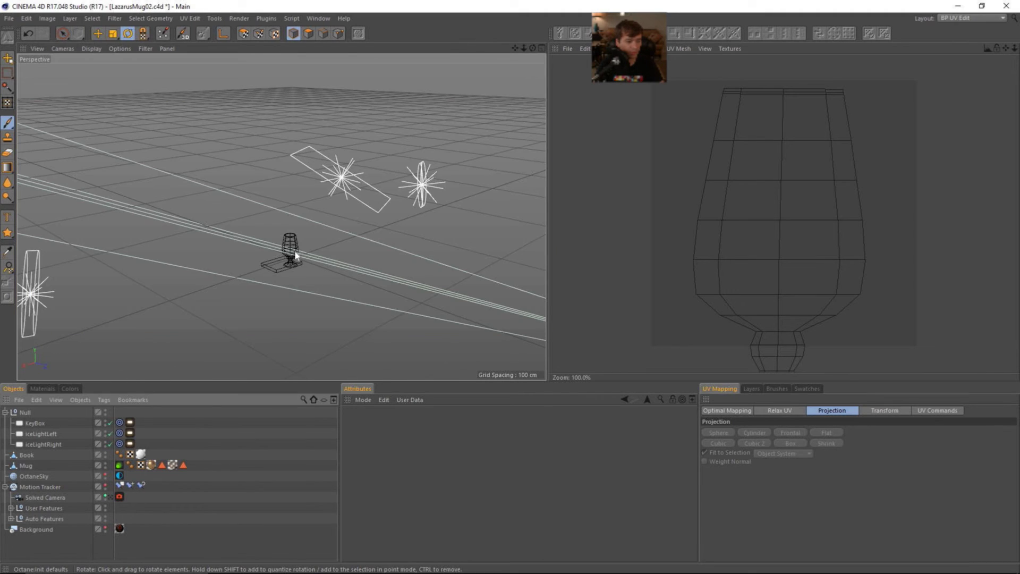
alt+drag(356, 315, 383, 265)
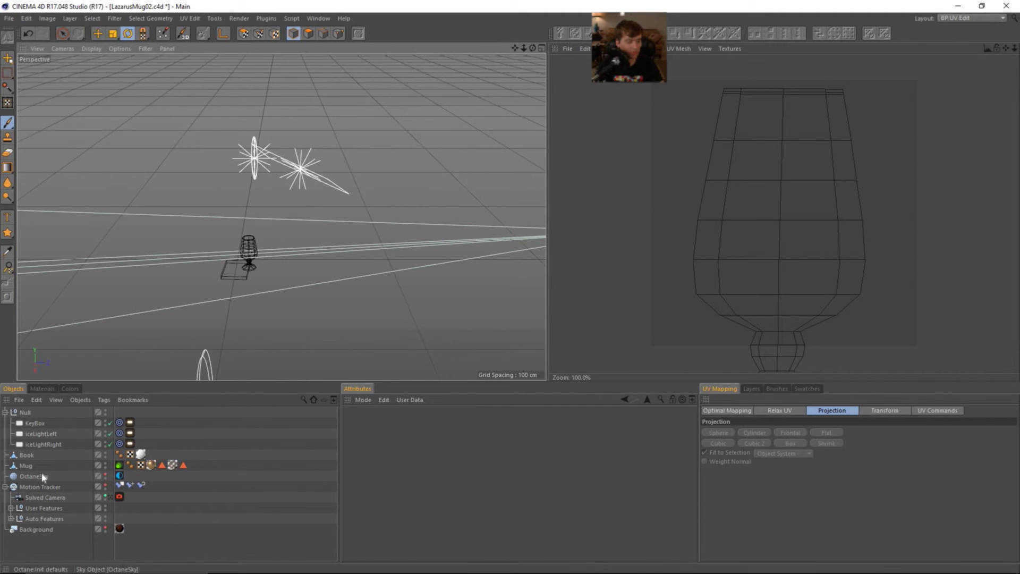
click(25, 465)
click(308, 33)
Step: In the maximised Top view, box-select the lower half of the mug's polygons
alt+drag(298, 277, 245, 192)
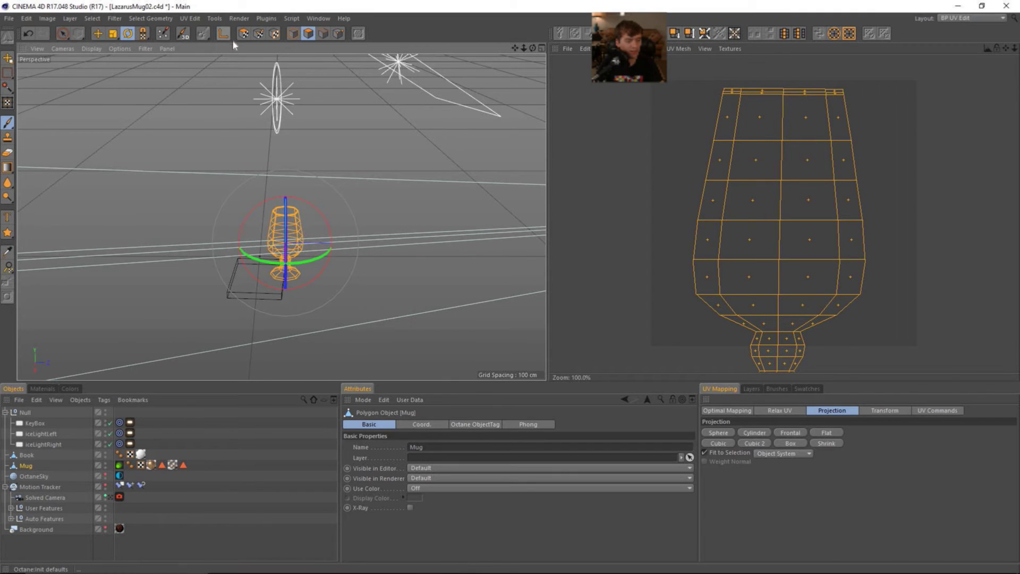
middle_click(330, 224)
middle_click(395, 150)
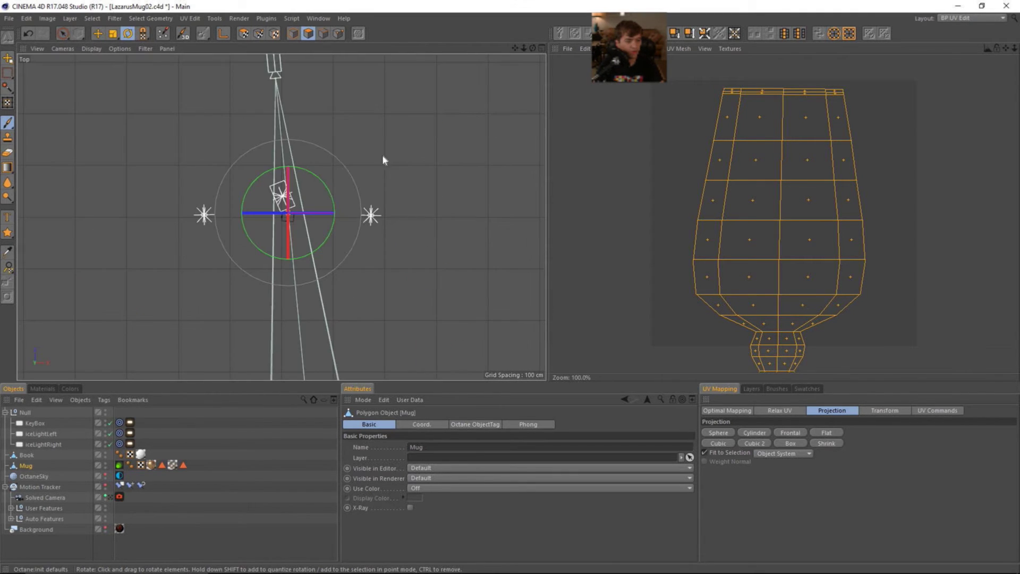
scroll(334, 222, up, 10)
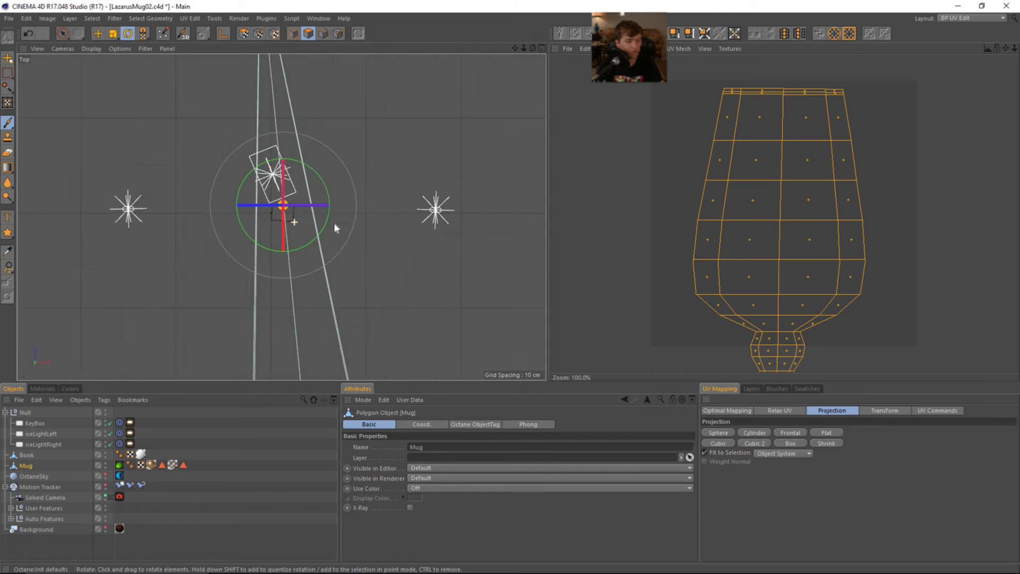
key(0)
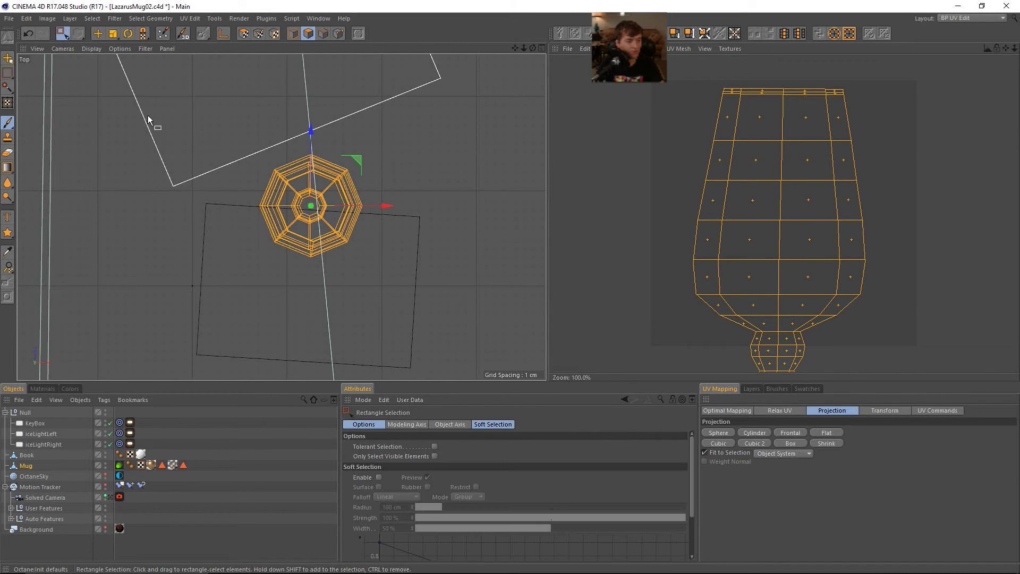
drag(419, 286, 360, 285)
ctrl+drag(194, 129, 439, 210)
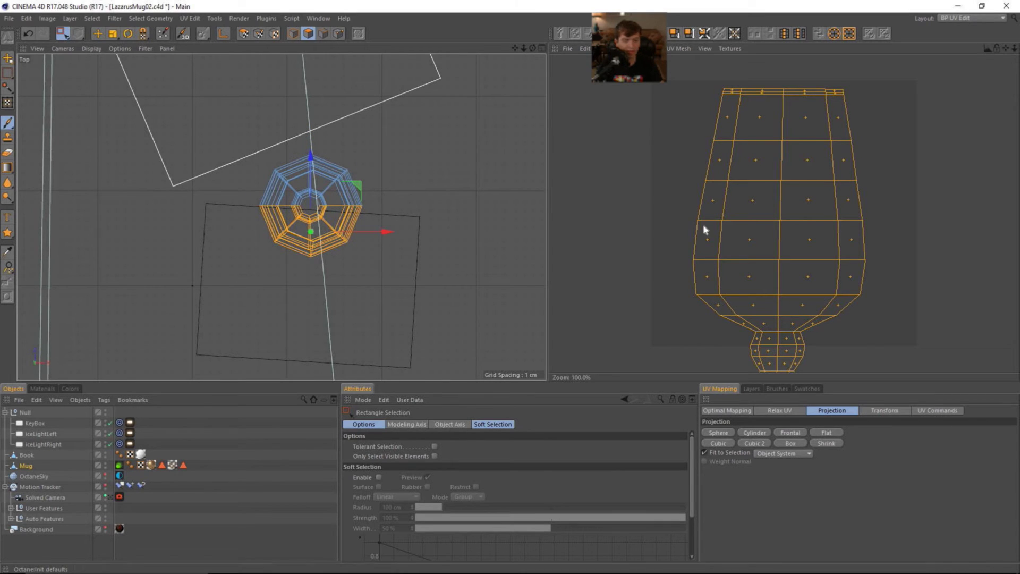
Step: Move and scale the selected UVs into a tiny island at the UV map's top-left corner
scroll(848, 237, down, 3)
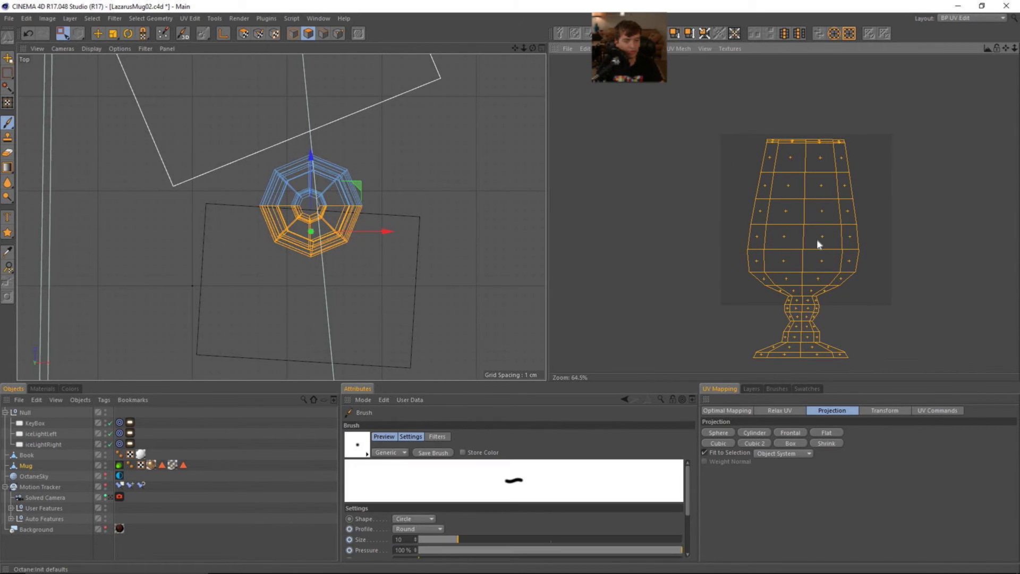
key(e)
click(240, 35)
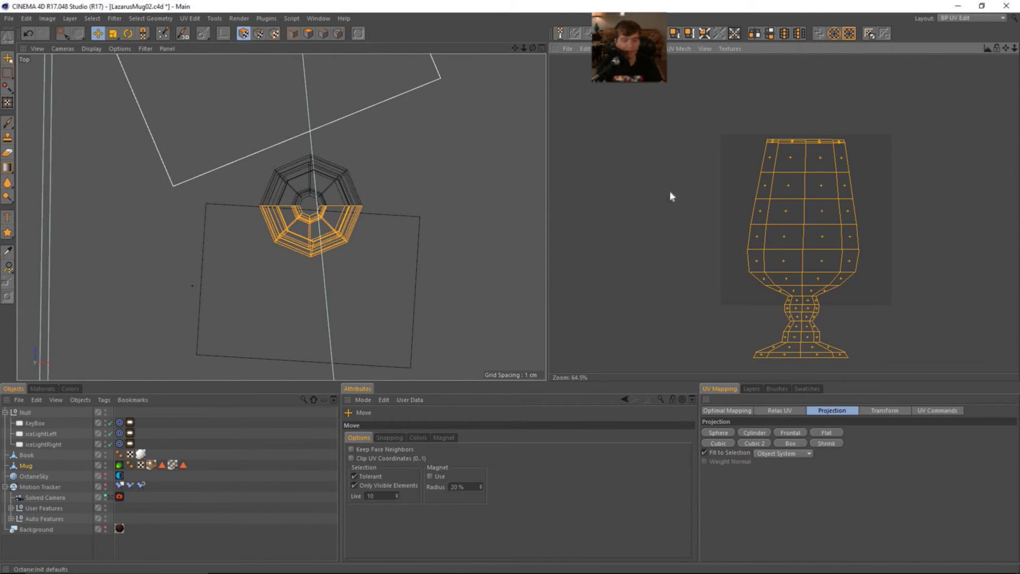
drag(805, 226, 740, 155)
key(t)
key(e)
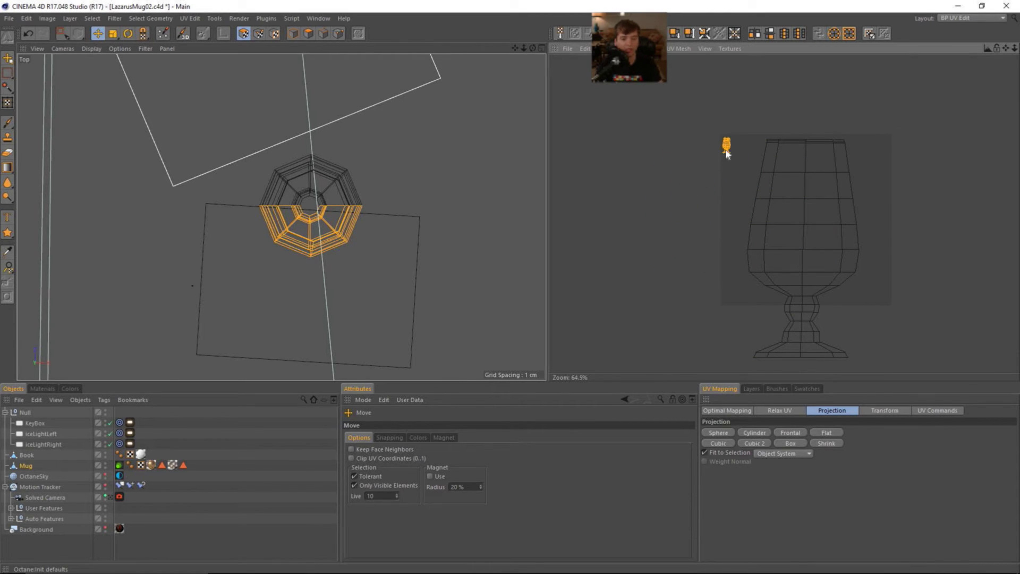
middle_click(459, 219)
middle_click(230, 158)
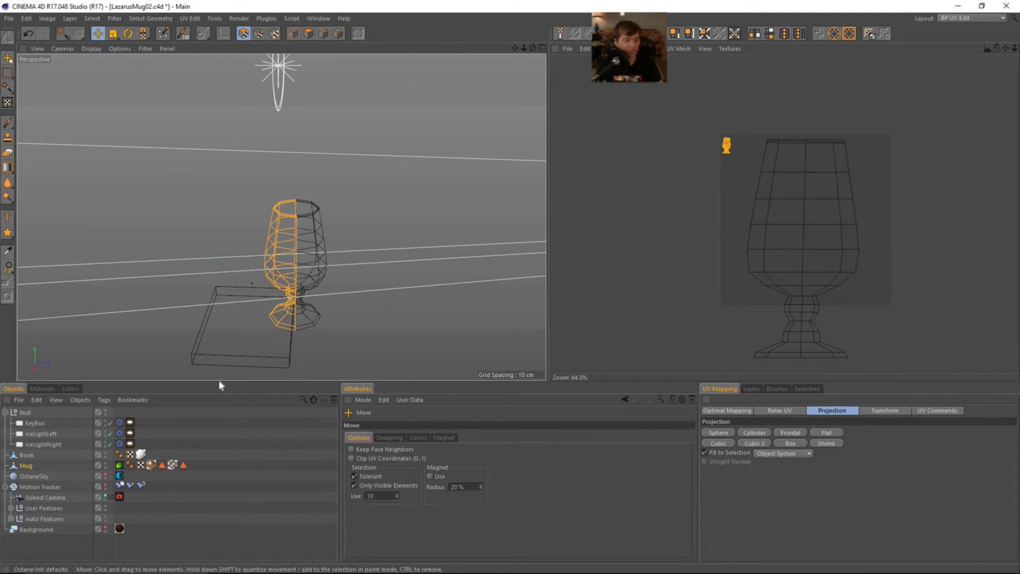
Step: Switch the layout from BP UV Edit to Standard, then to Startup
click(111, 497)
click(956, 19)
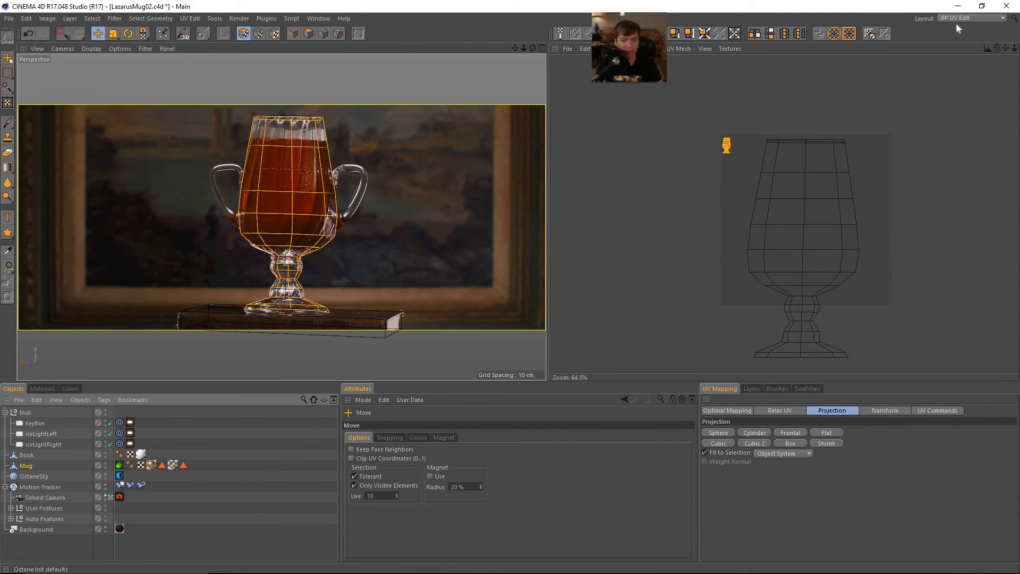
click(971, 105)
click(961, 17)
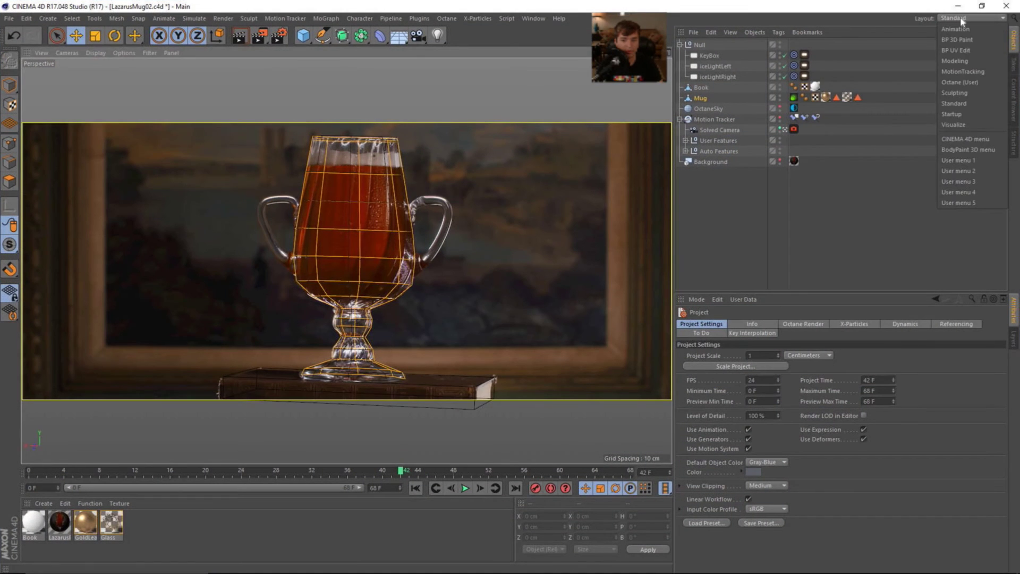
click(967, 114)
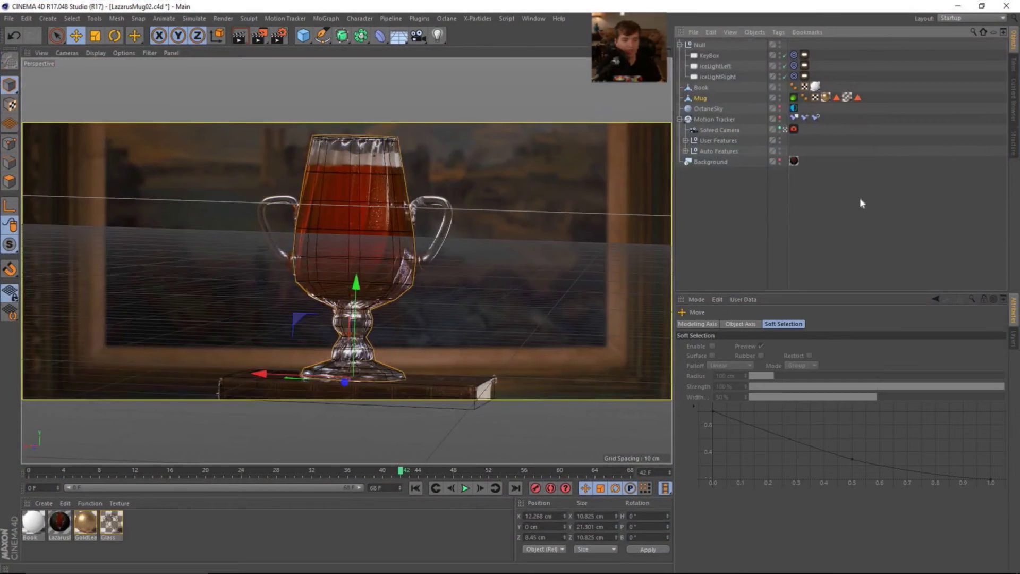
Step: Start a live render in the Octane Live Viewer and position the viewer over the scene
click(958, 19)
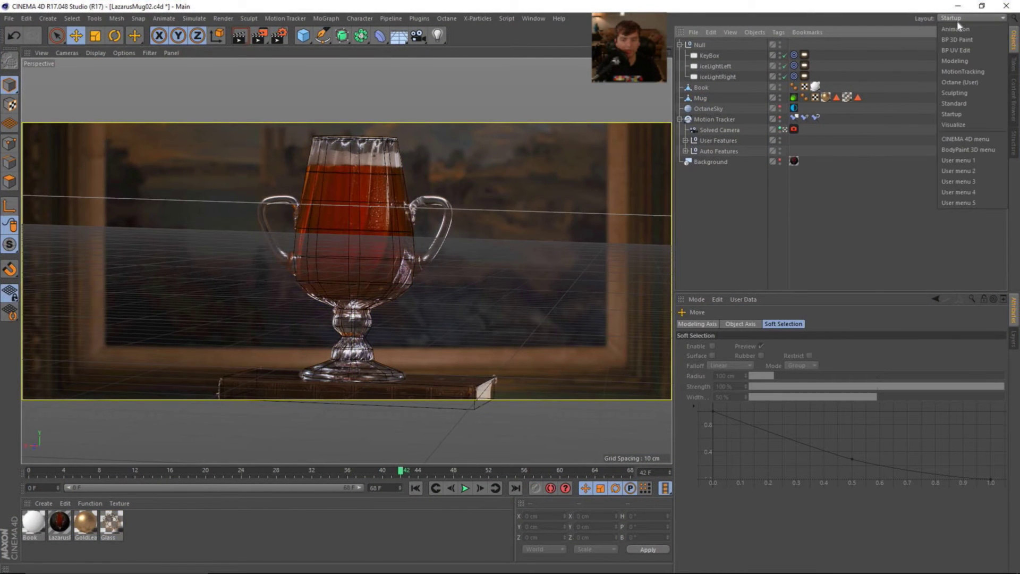
click(447, 18)
click(461, 35)
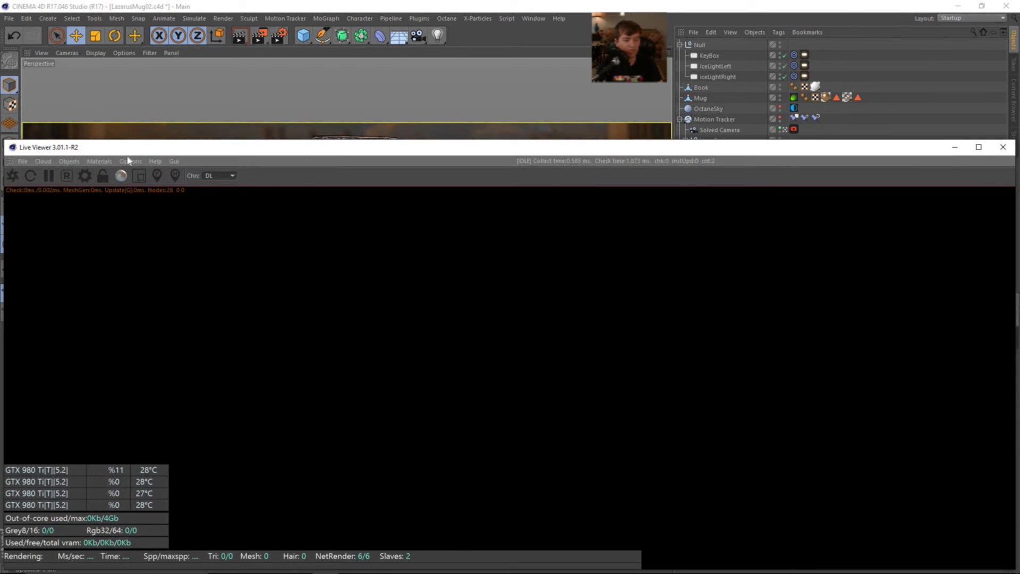
click(12, 176)
drag(158, 154, 156, 51)
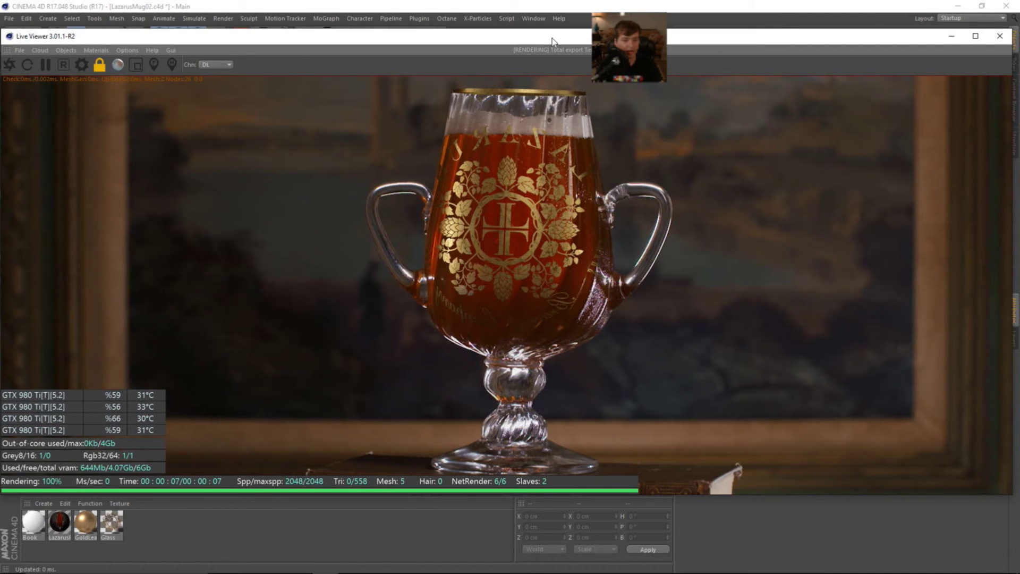
drag(553, 42, 552, 48)
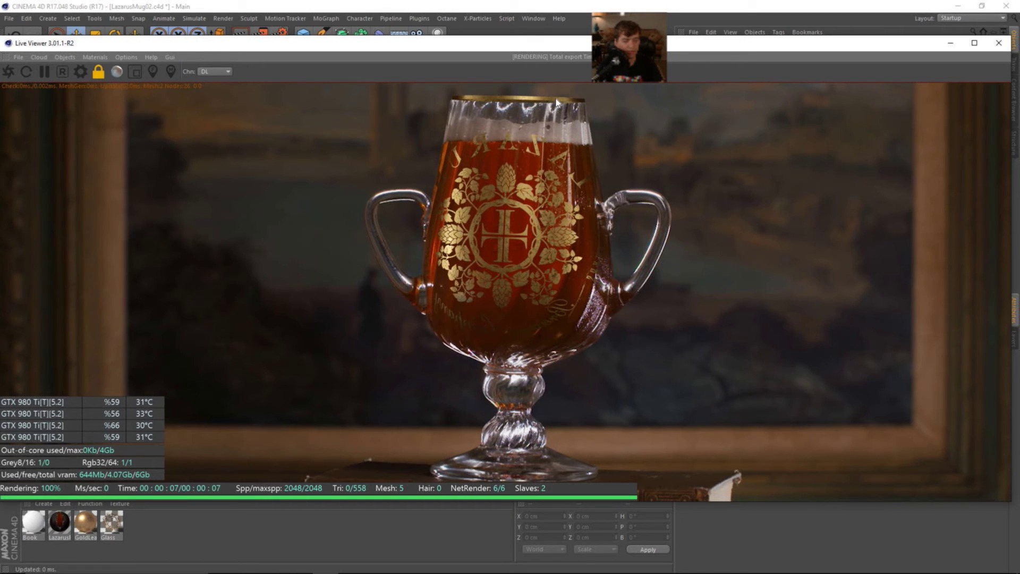
drag(534, 50, 550, 111)
Step: Switch to the BP UV Edit layout with UV Polygon mode enabled
click(935, 18)
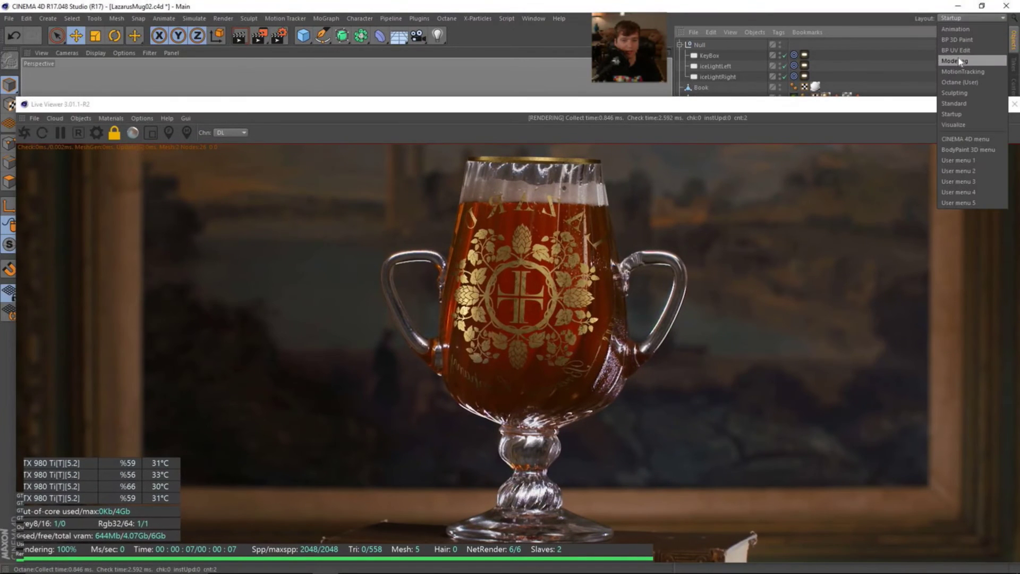
click(937, 50)
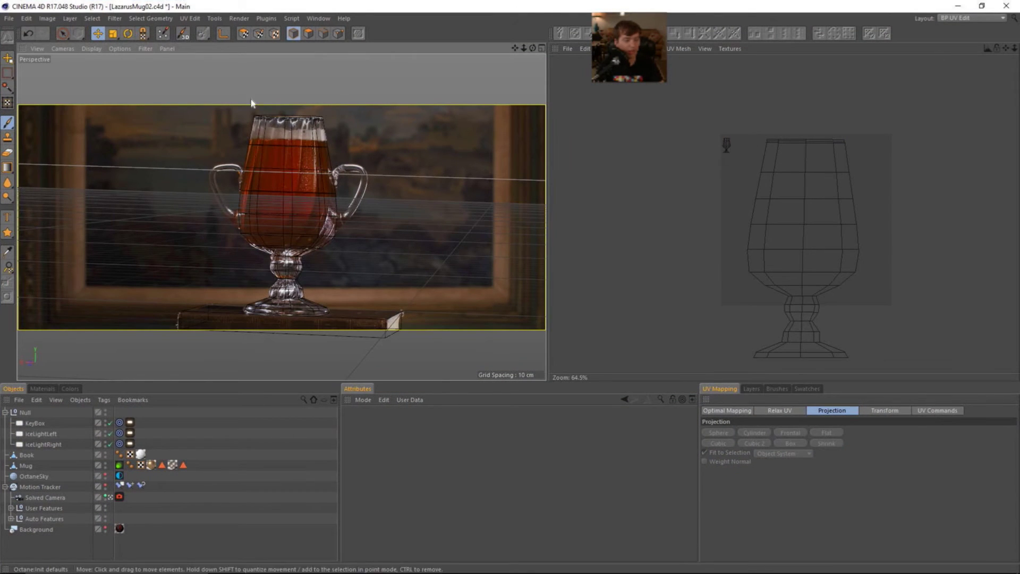
click(243, 35)
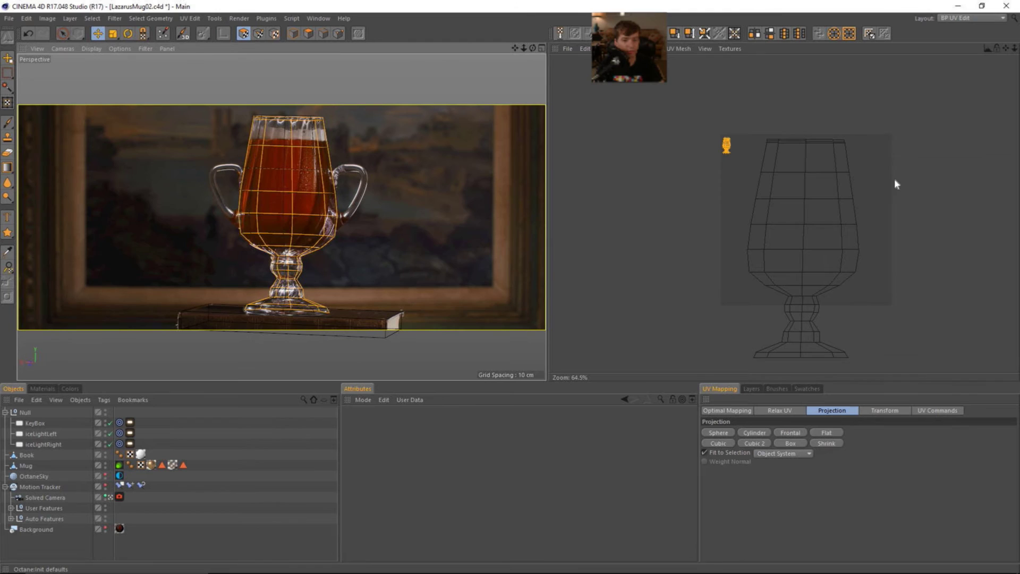
Step: Select all the mug's UV polygons and mirror them with a Transform Scale X of -1
click(91, 19)
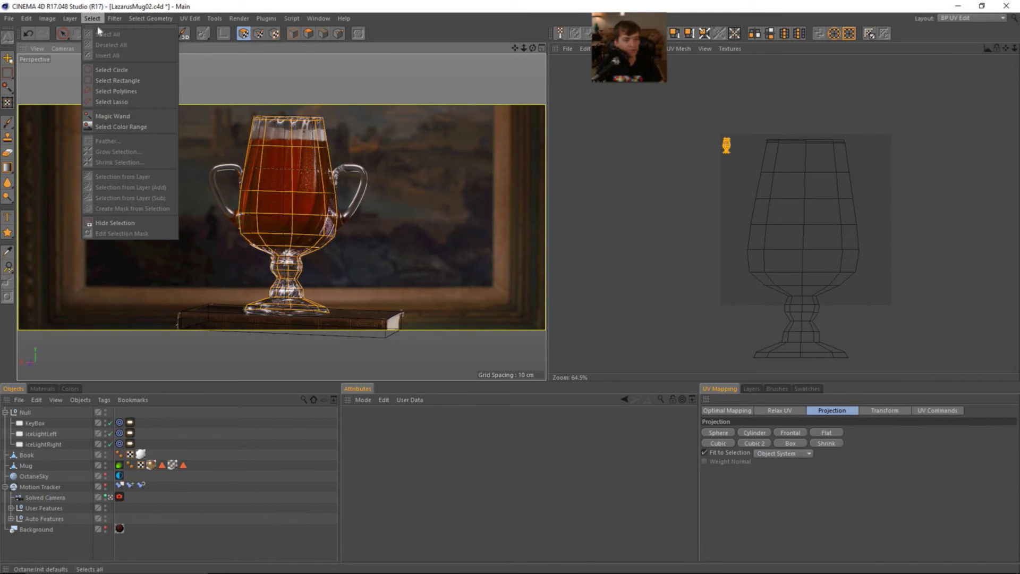
click(118, 80)
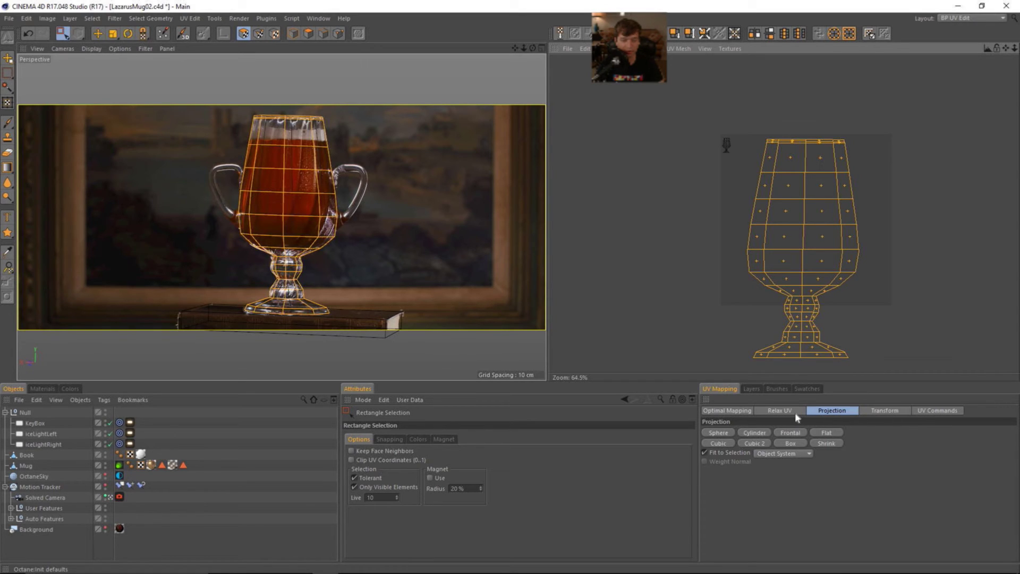
click(885, 411)
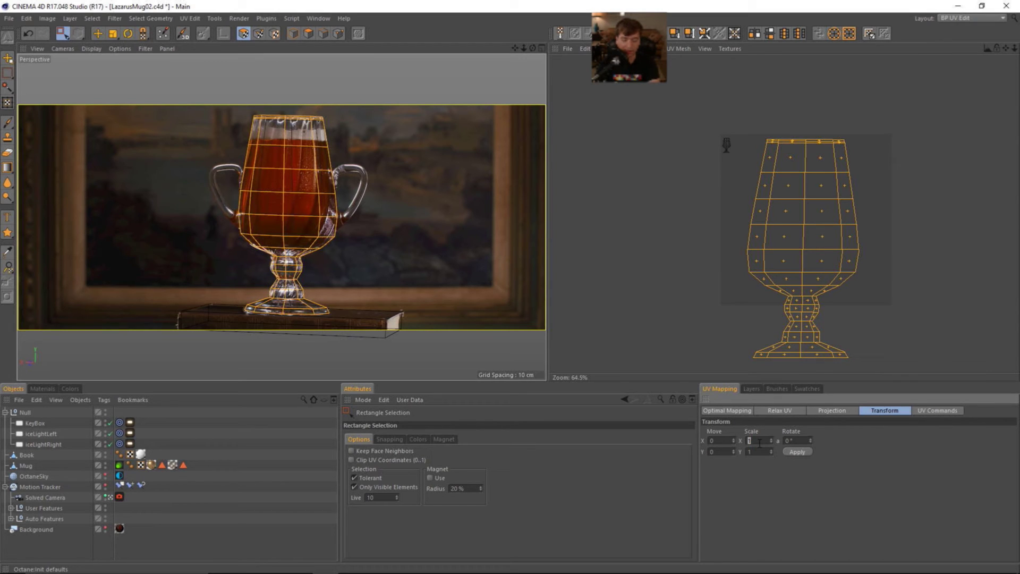
click(795, 452)
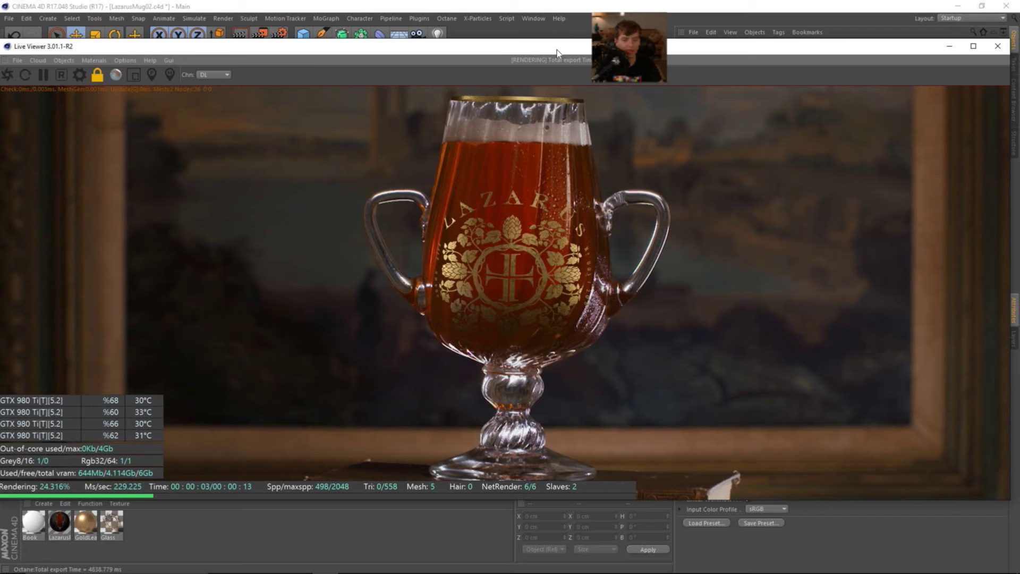
drag(557, 51, 359, 170)
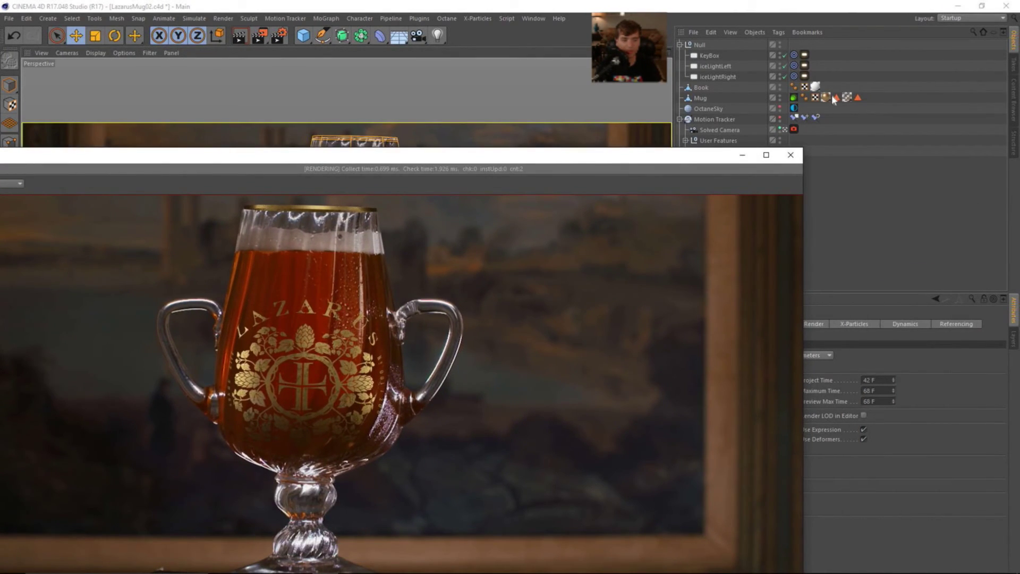
Step: Select the Mug's Glass texture tag and step its Offset V to -10 %
click(849, 98)
drag(603, 158, 485, 99)
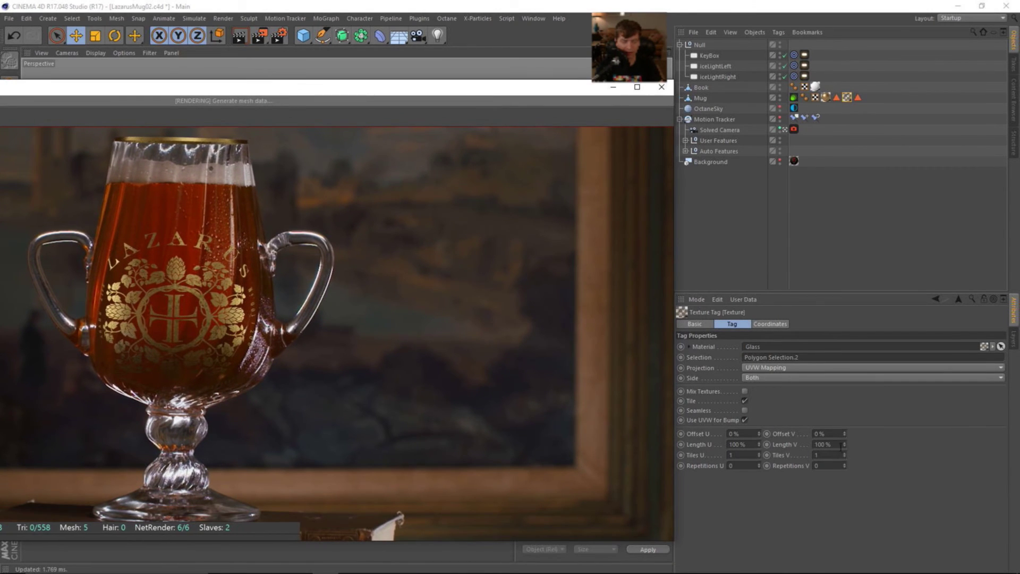
drag(847, 434, 847, 432)
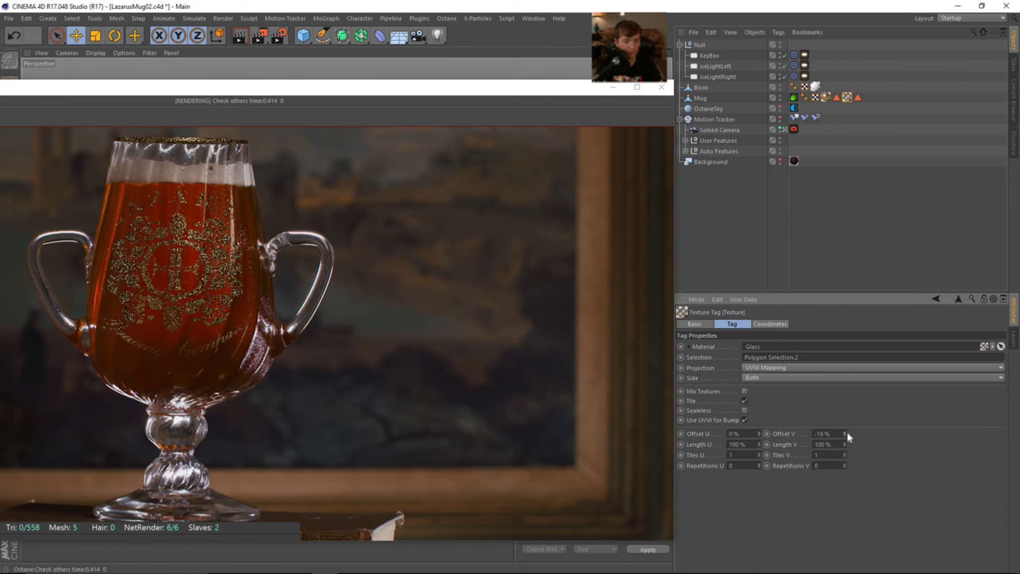
click(845, 432)
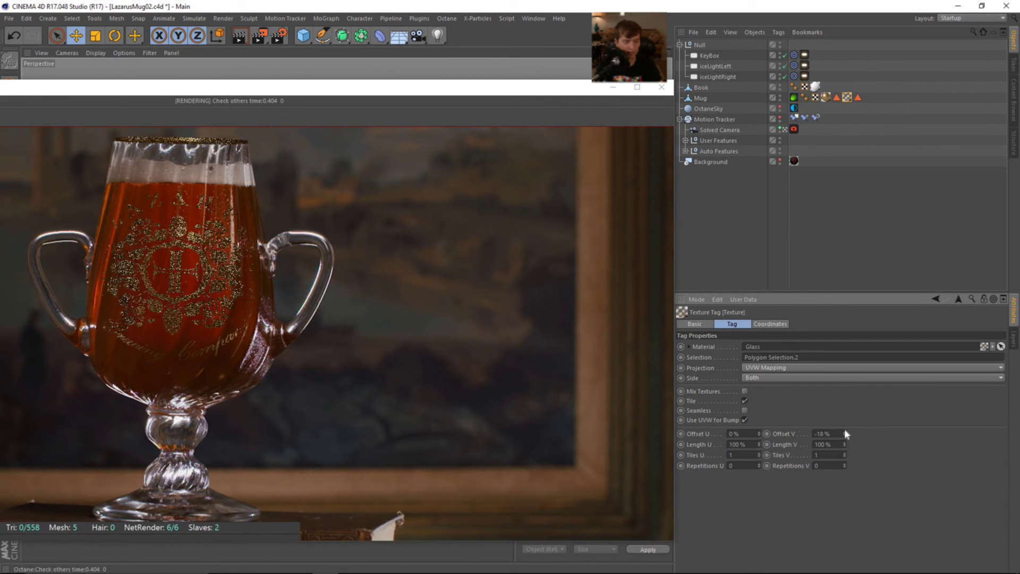
click(844, 431)
click(844, 431)
click(844, 432)
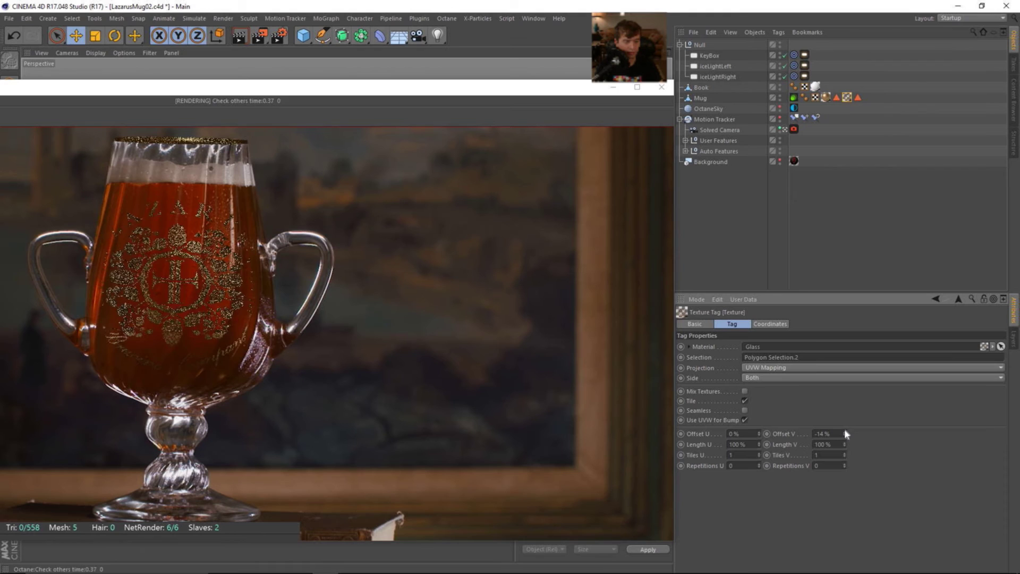
click(844, 431)
click(845, 431)
click(844, 432)
click(845, 432)
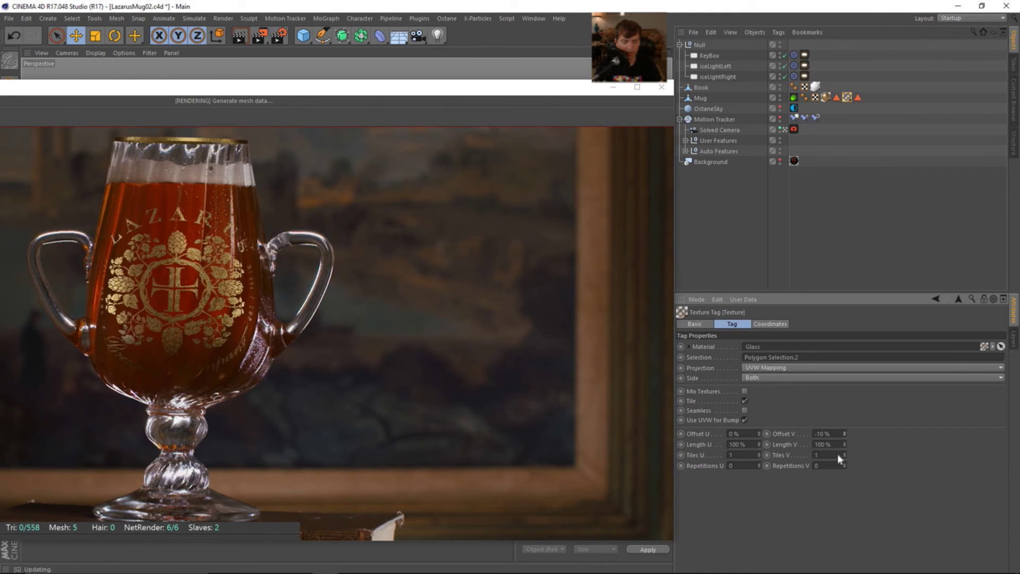
click(845, 433)
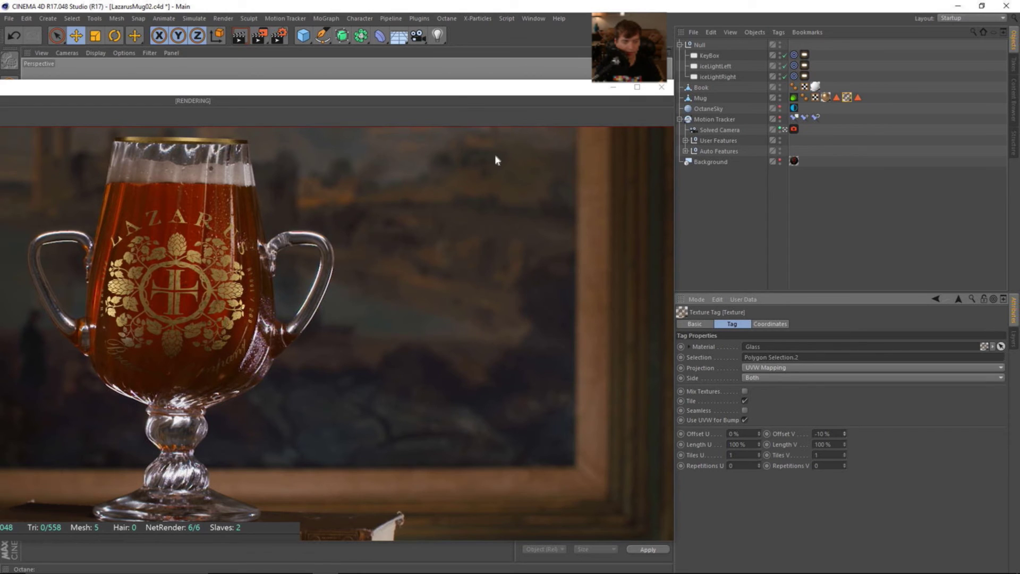
drag(457, 90, 780, 216)
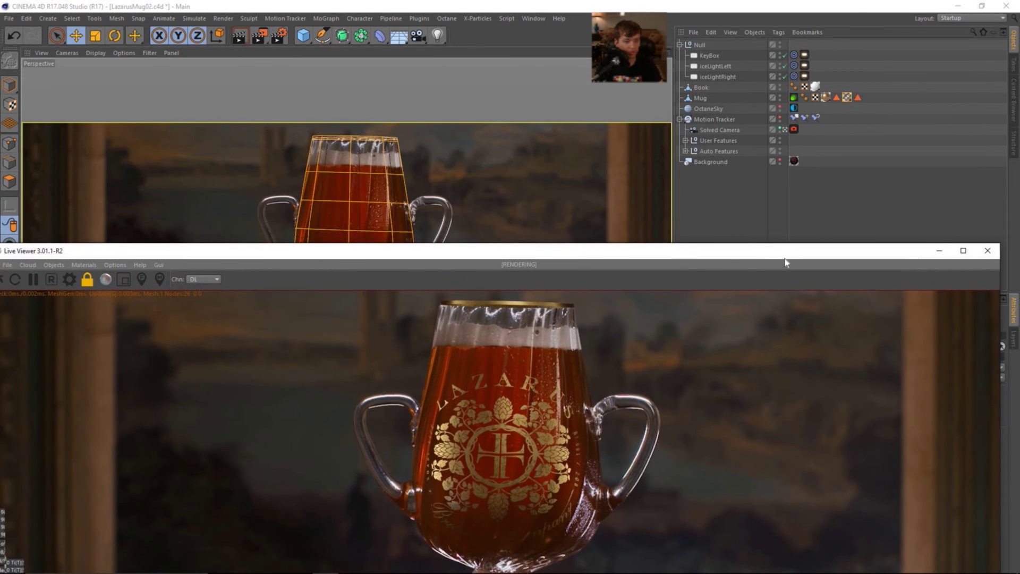
click(13, 105)
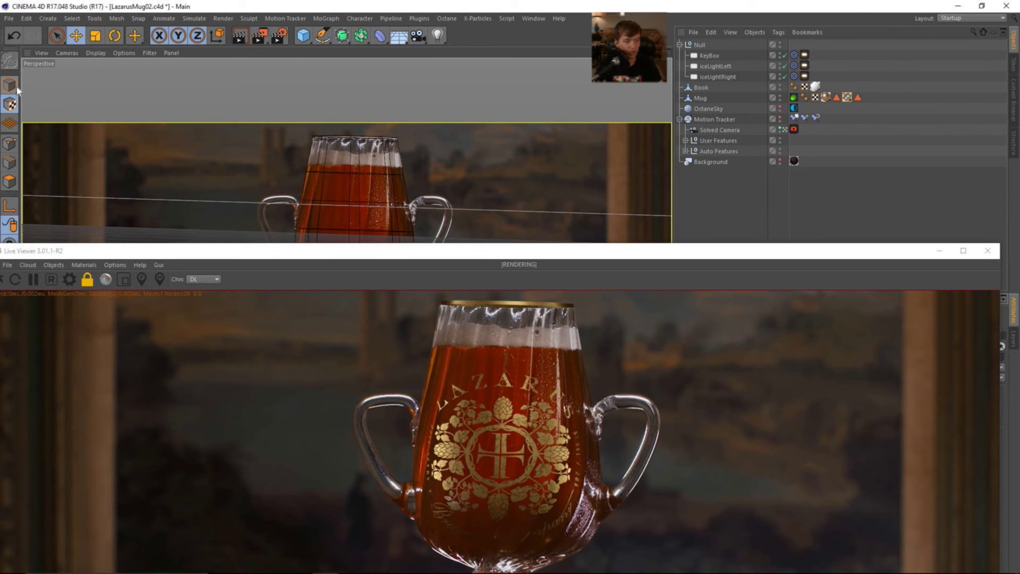
click(694, 98)
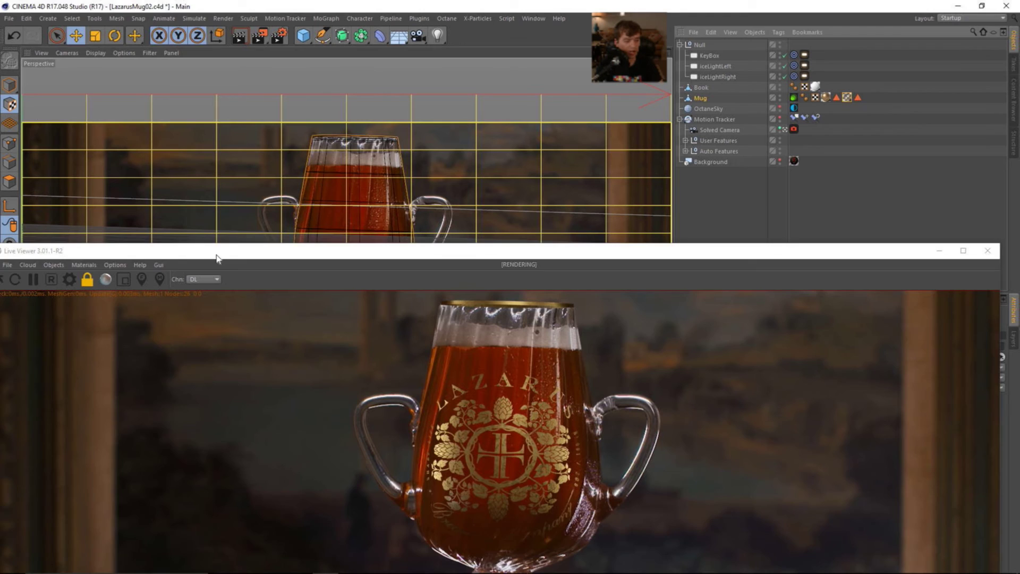
drag(217, 254, 220, 319)
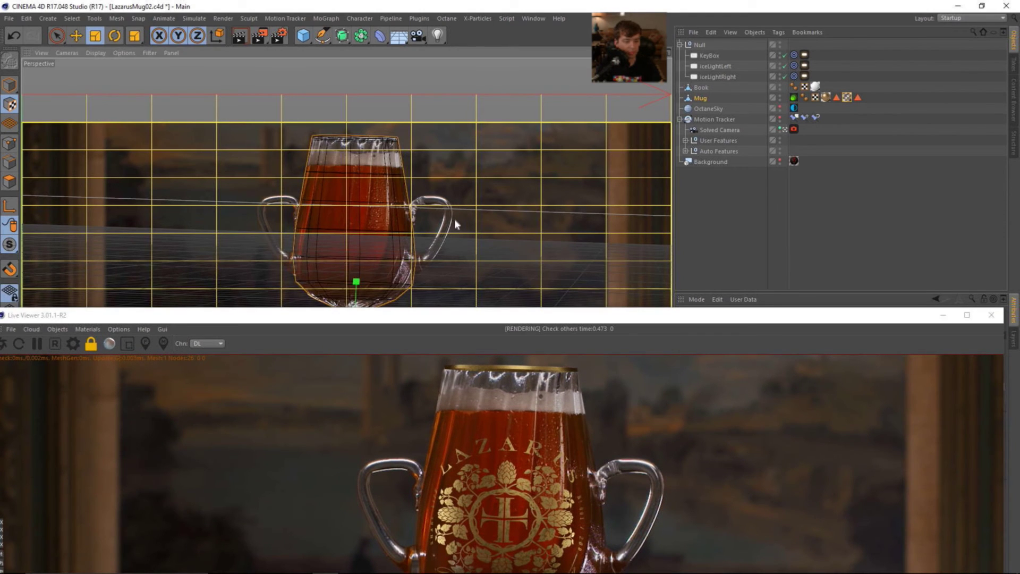
drag(455, 222, 439, 223)
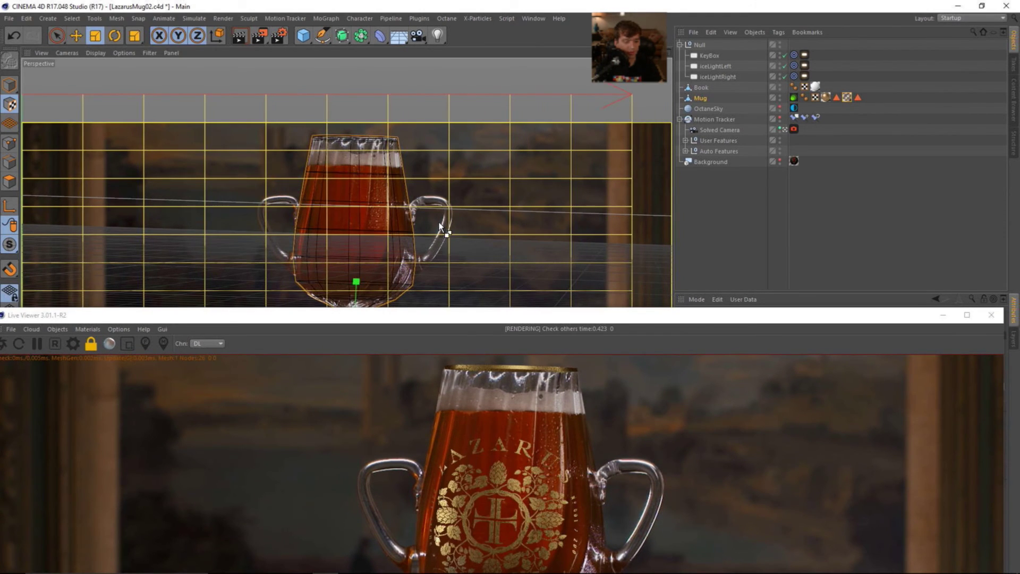
key(ctrl+z)
drag(554, 327, 663, 6)
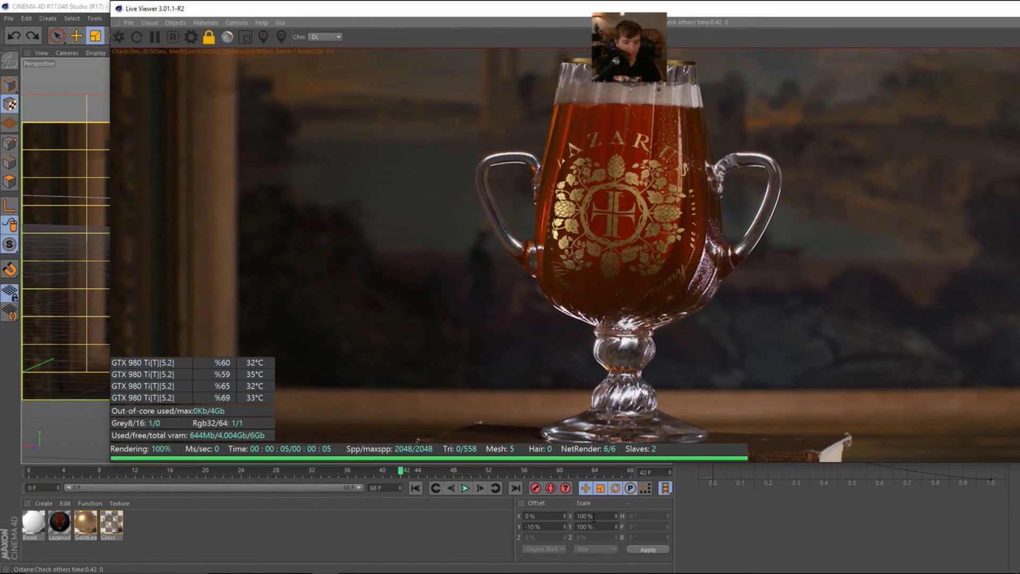
Step: Set the logo texture scale to 80% after trying 50% and 100%, then drag the projection to centre it
click(593, 516)
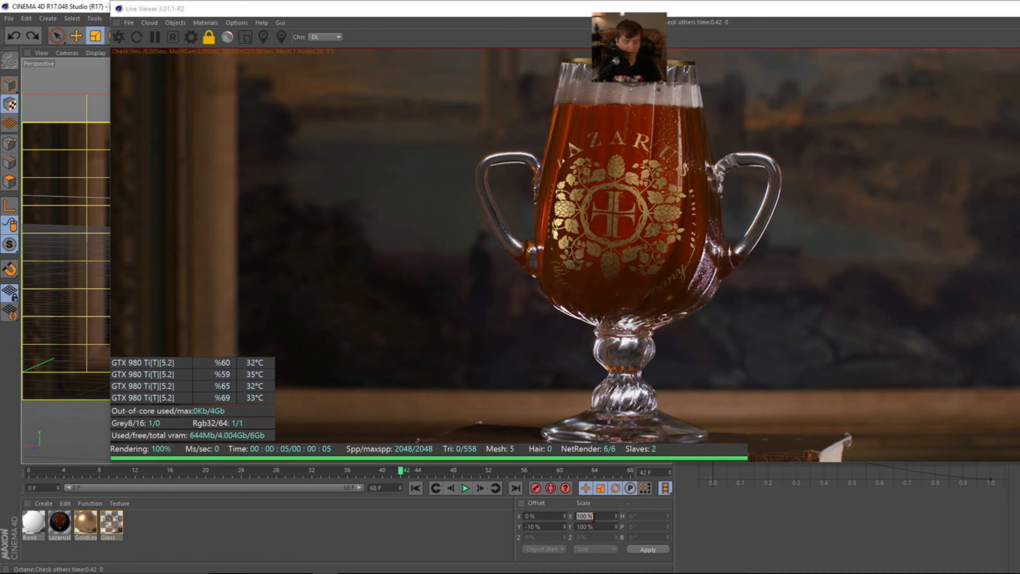
text(50)
key(Return)
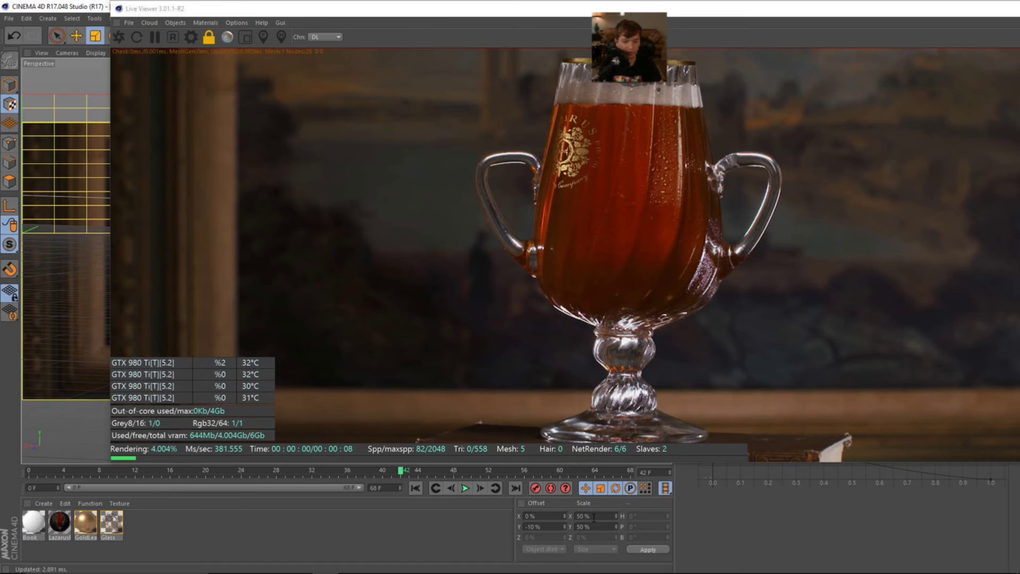
click(594, 516)
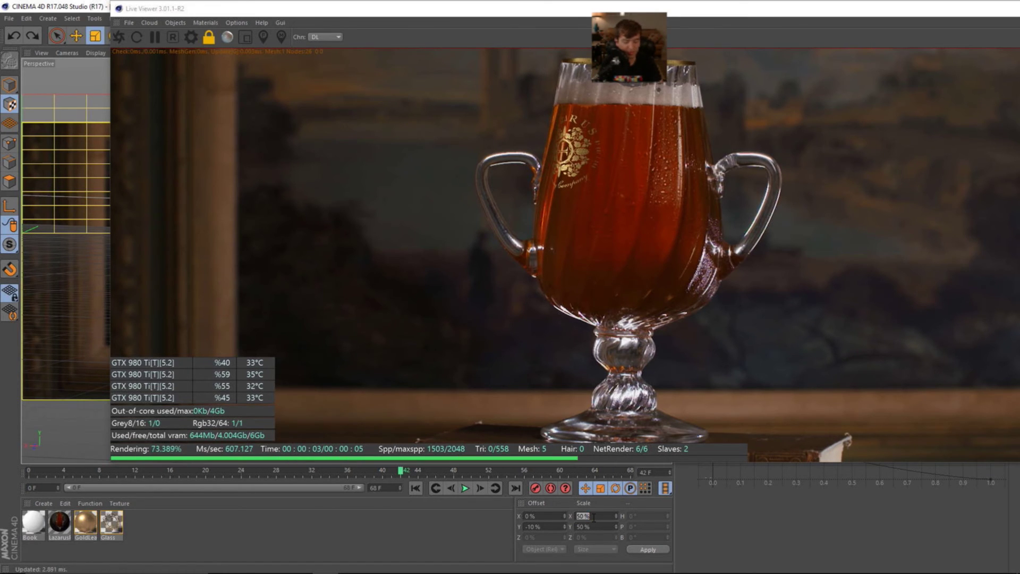
text(100)
key(Return)
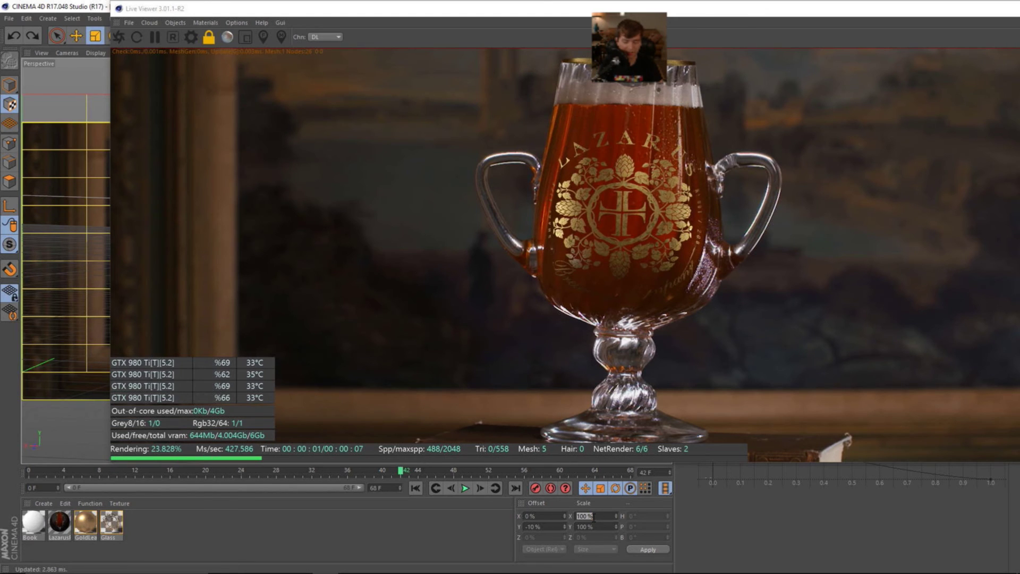
text(80)
key(Return)
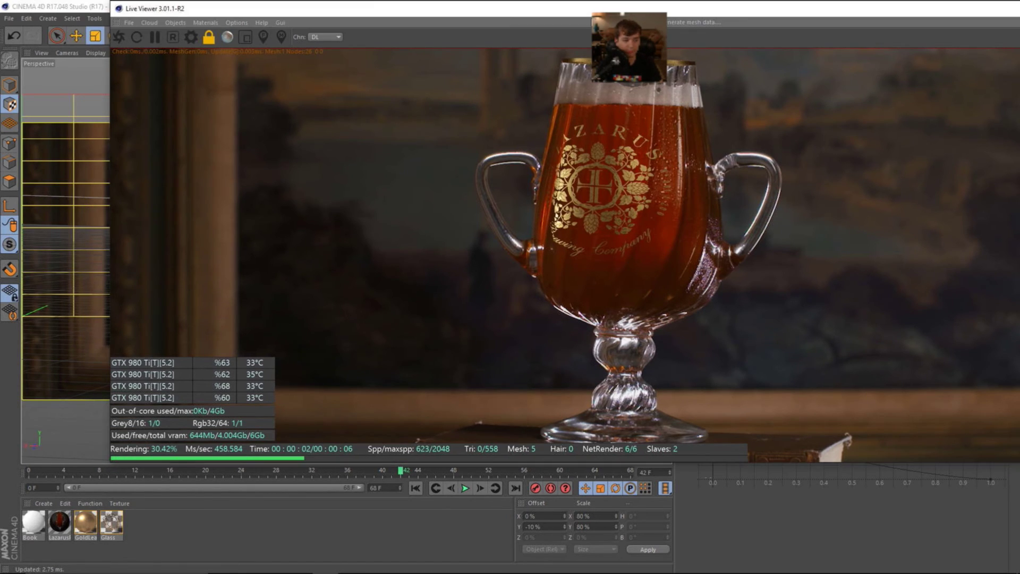
drag(579, 7, 440, 256)
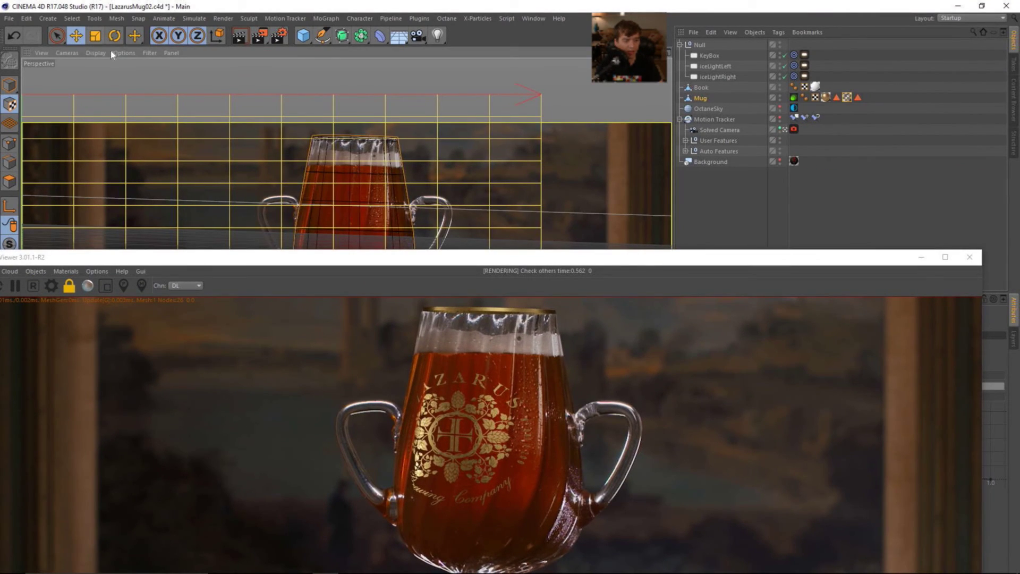
drag(355, 190, 373, 200)
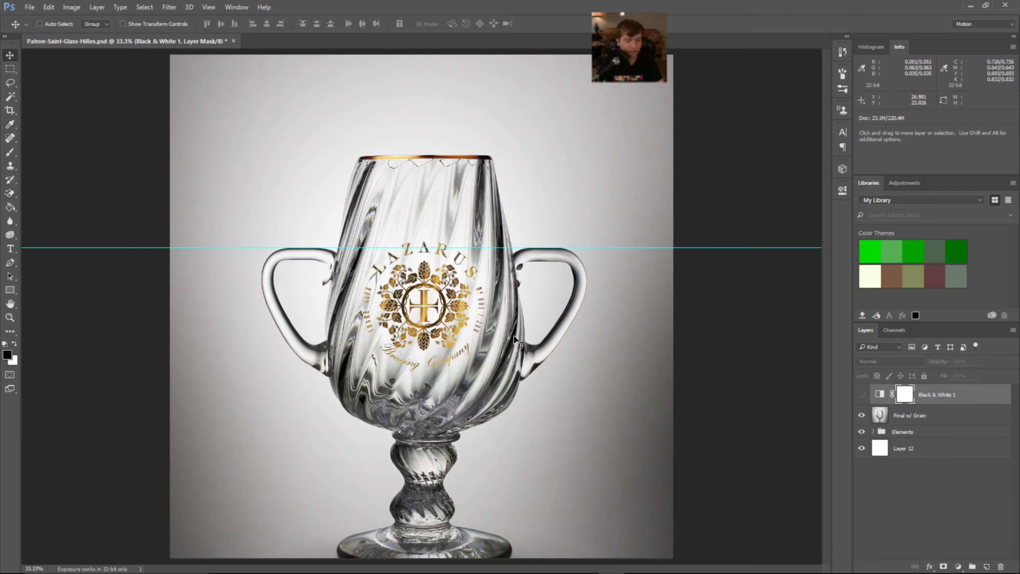
Step: Zoom into the reference logo and move the cyan guide up to the top of the LAZARUS lettering
alt+scroll(484, 330, up, 2)
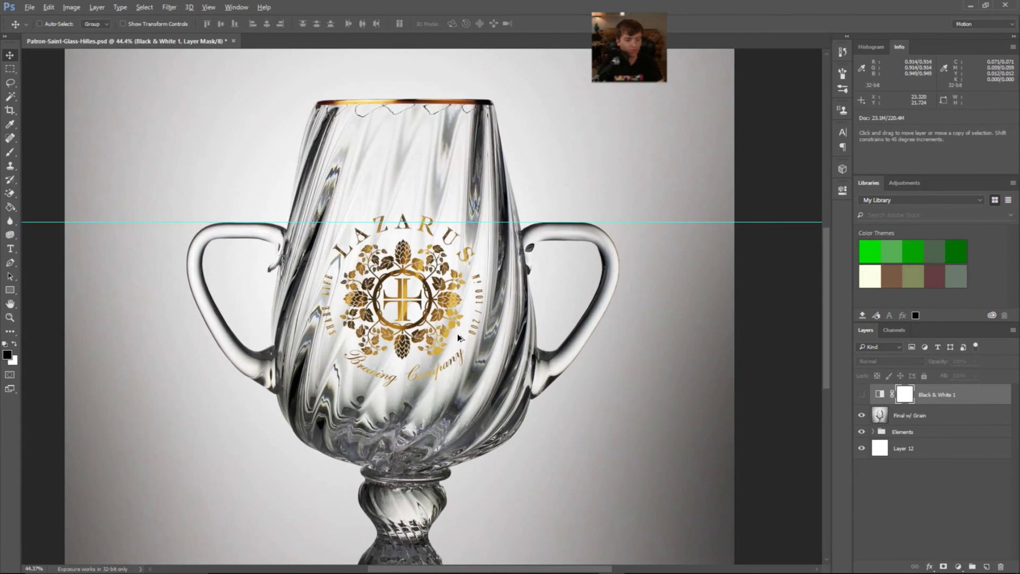
alt+scroll(442, 320, up, 2)
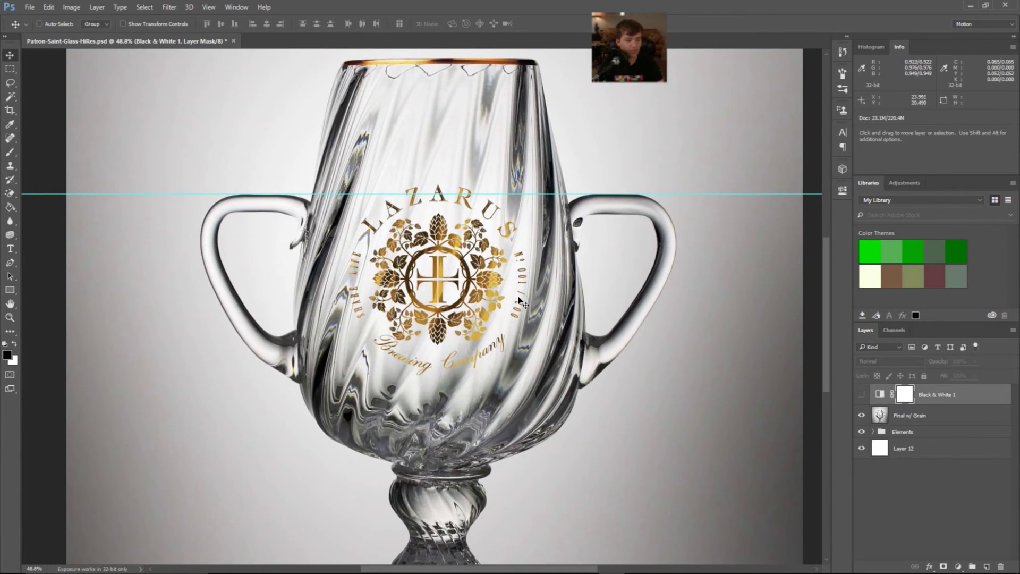
key(alt+Tab)
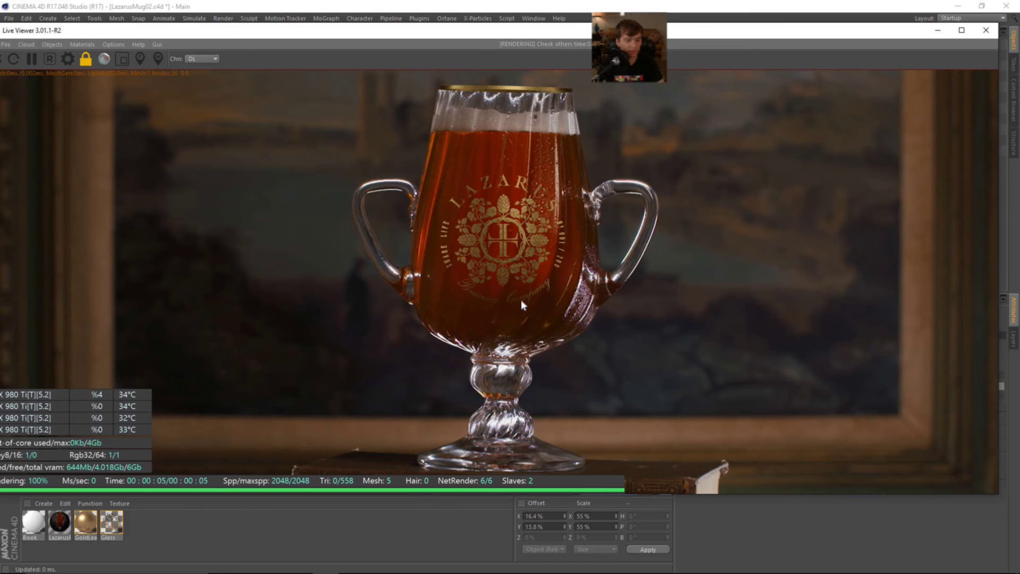
key(alt+Tab)
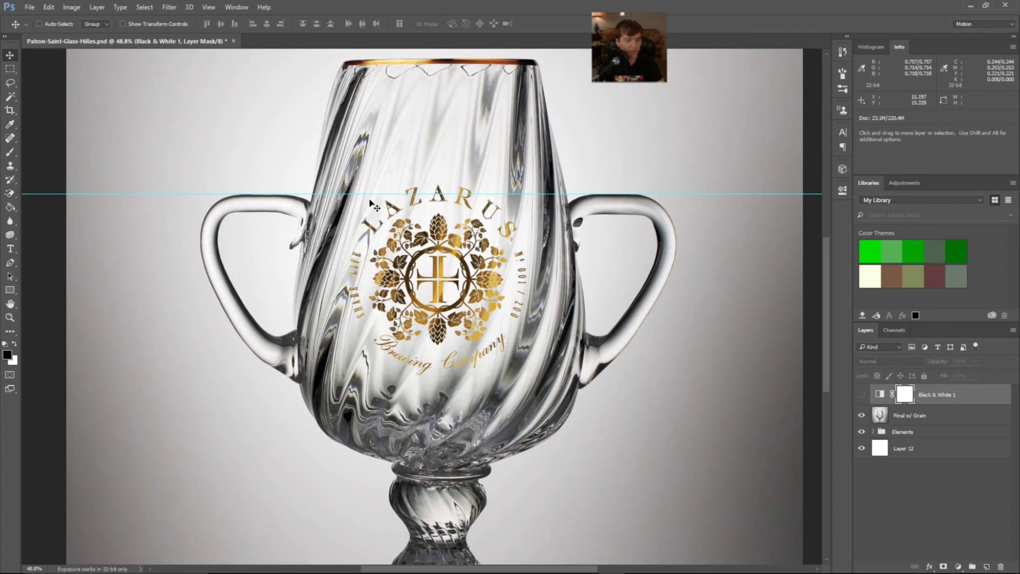
drag(470, 193, 470, 187)
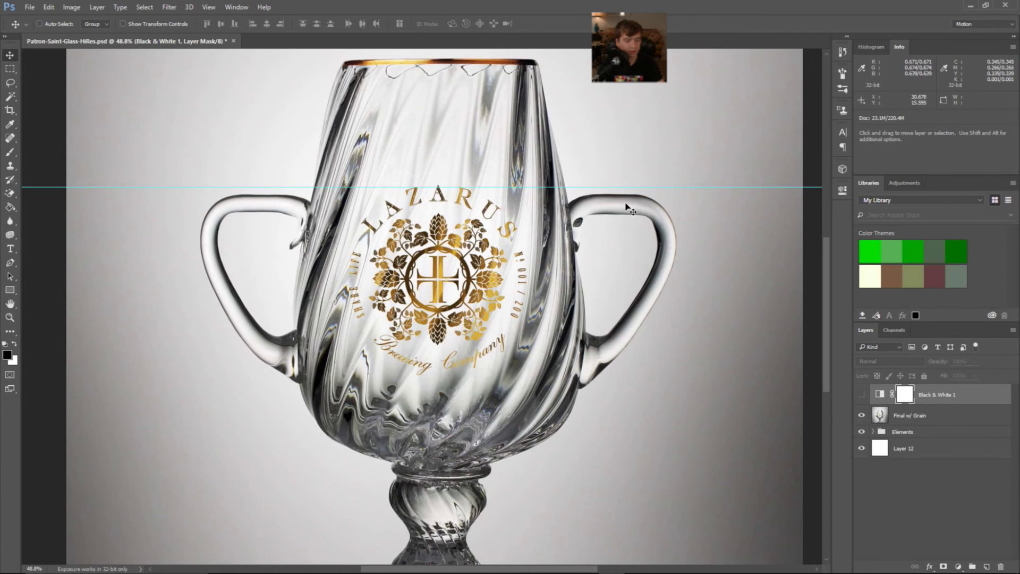
key(alt+Tab)
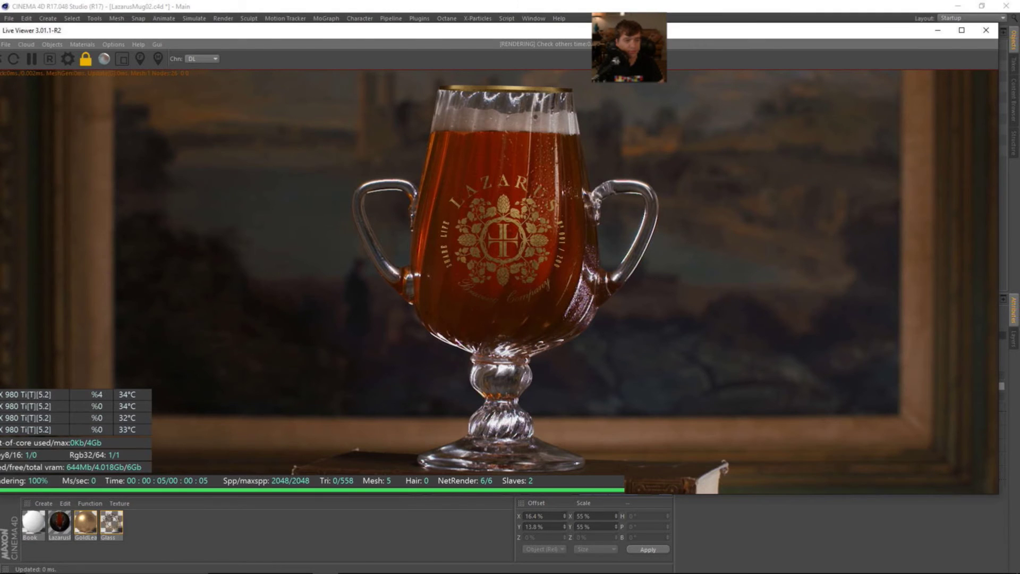
Step: Nudge the logo's texture projection up slightly and compare the render against the Photoshop reference
drag(567, 31, 562, 319)
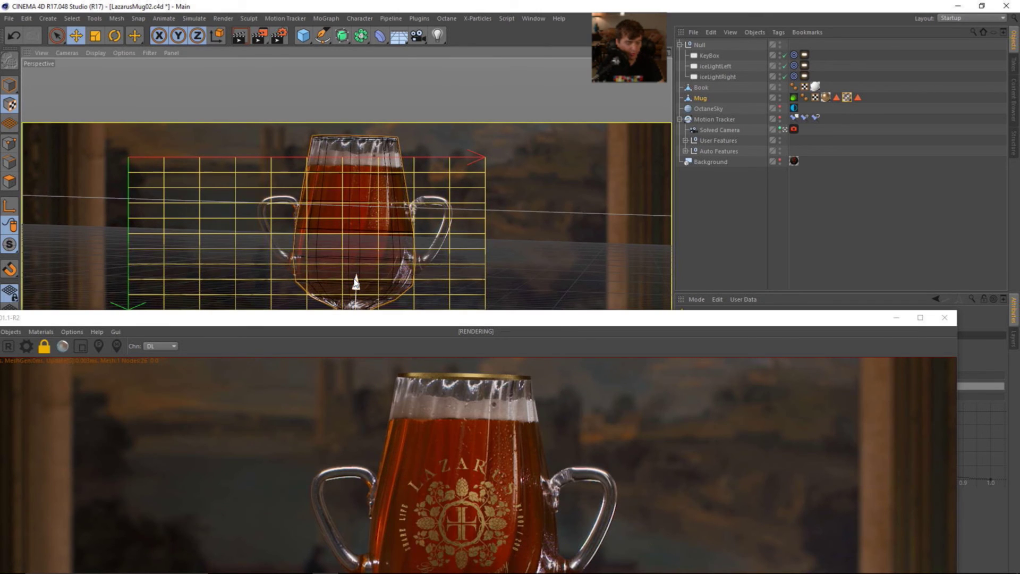
drag(356, 282, 356, 280)
drag(467, 318, 527, 135)
key(alt+Tab)
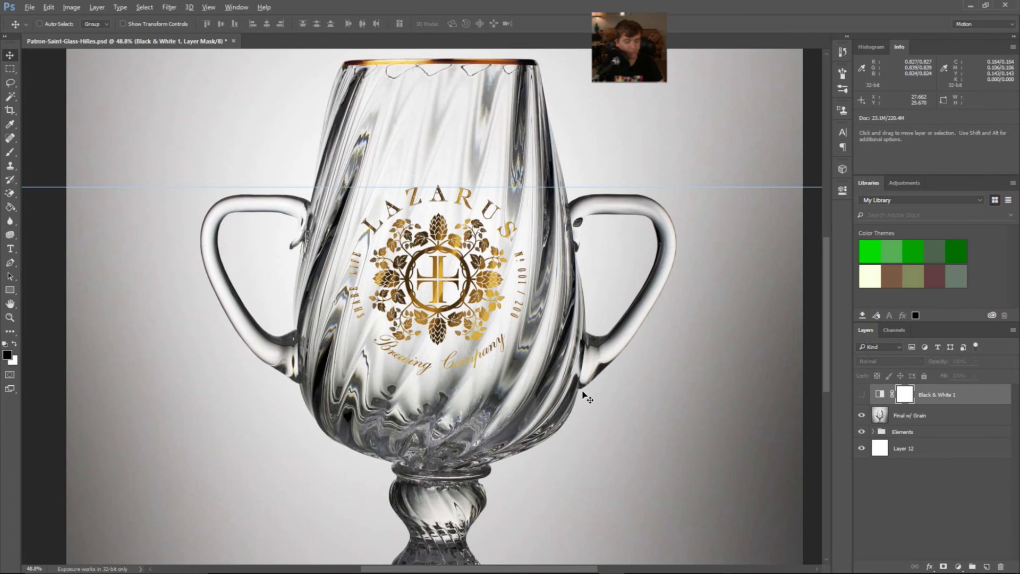
key(alt+Tab)
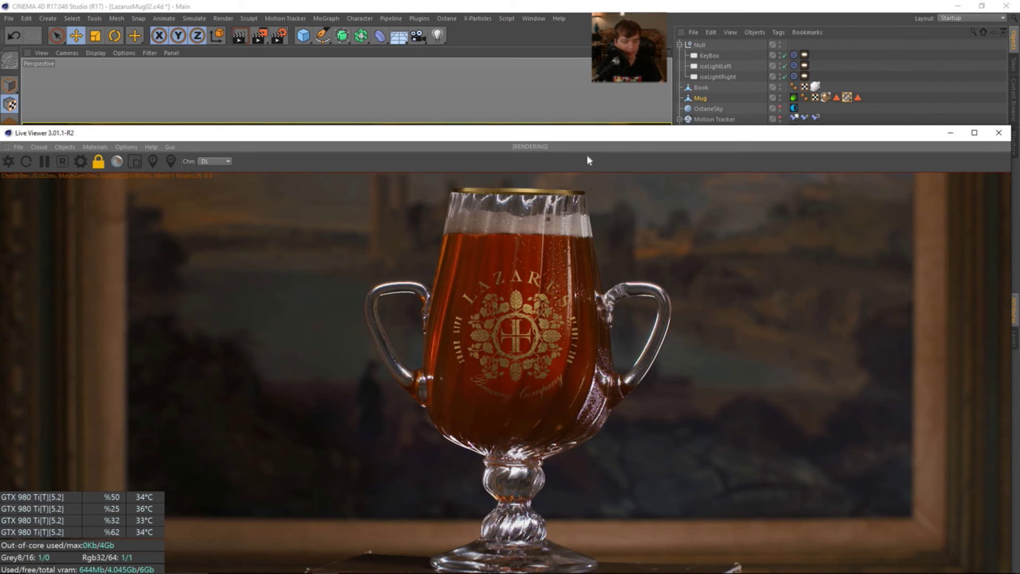
drag(629, 138, 626, 90)
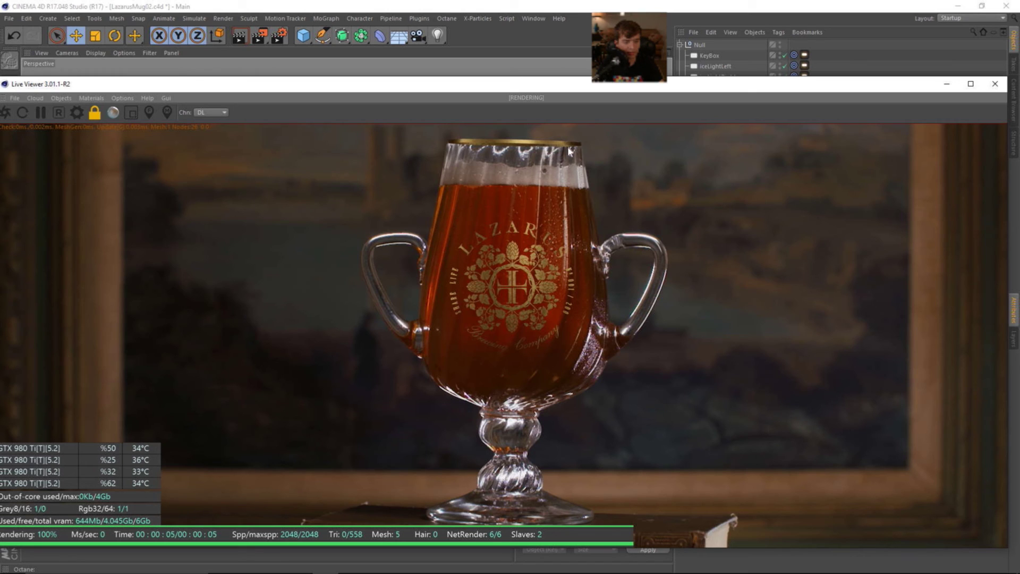
drag(731, 84, 679, 80)
key(ctrl+z)
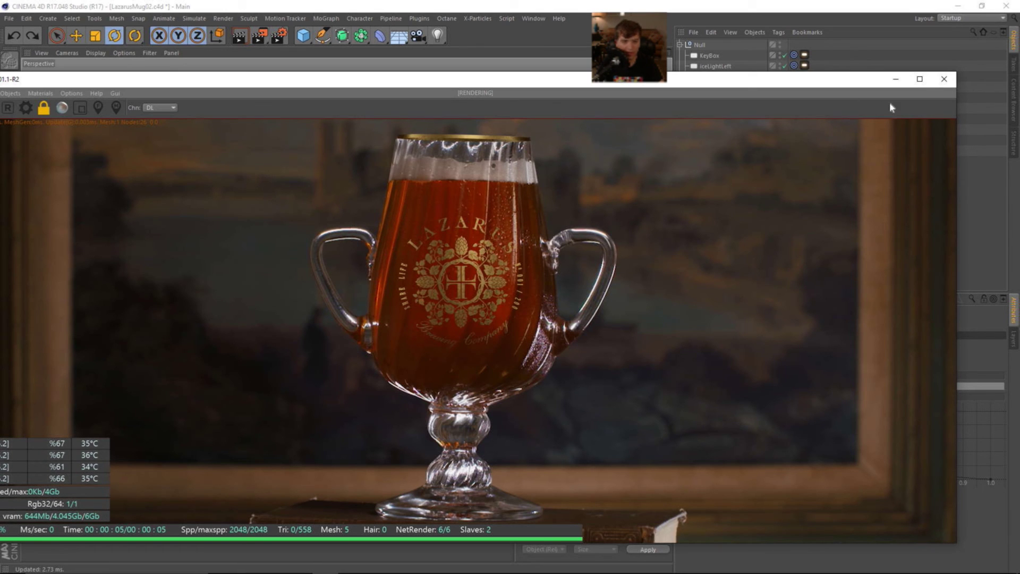
Step: Close the Live Viewer, enter BP UV Edit in UV Polygon mode, and rotate the mug's UV mesh slightly
click(944, 79)
click(962, 17)
click(959, 58)
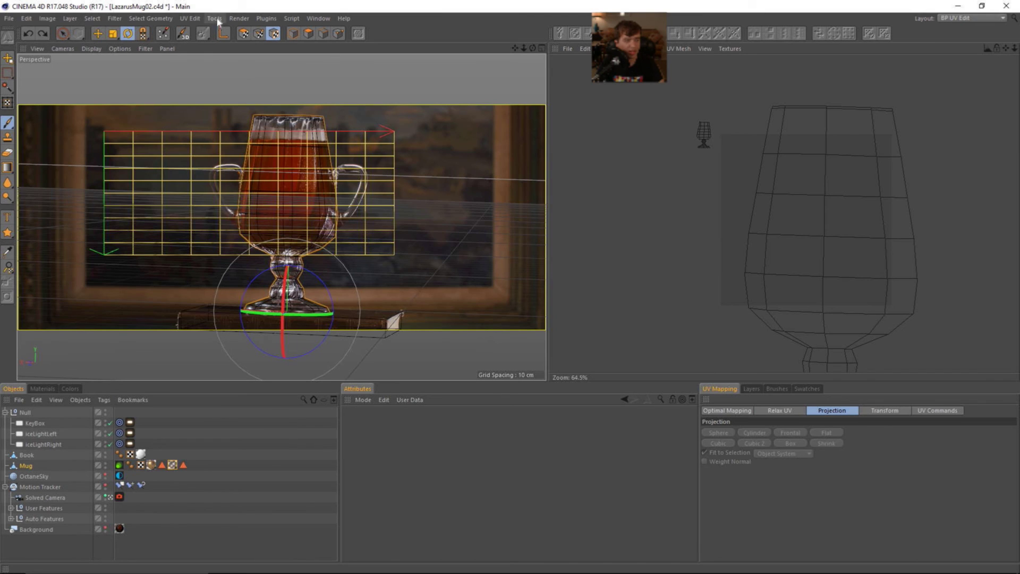
click(244, 33)
scroll(878, 303, down, 3)
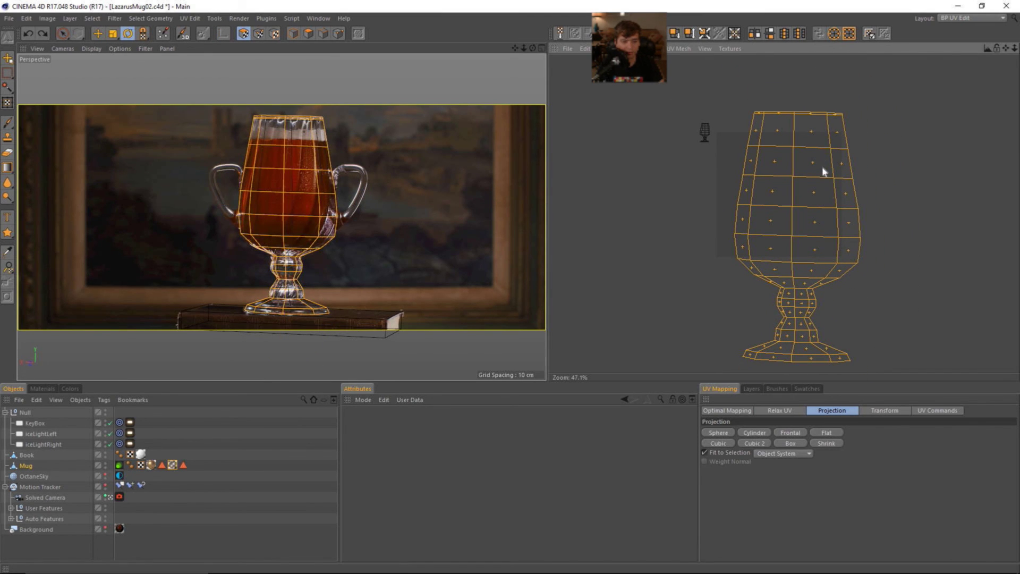
drag(821, 242, 838, 210)
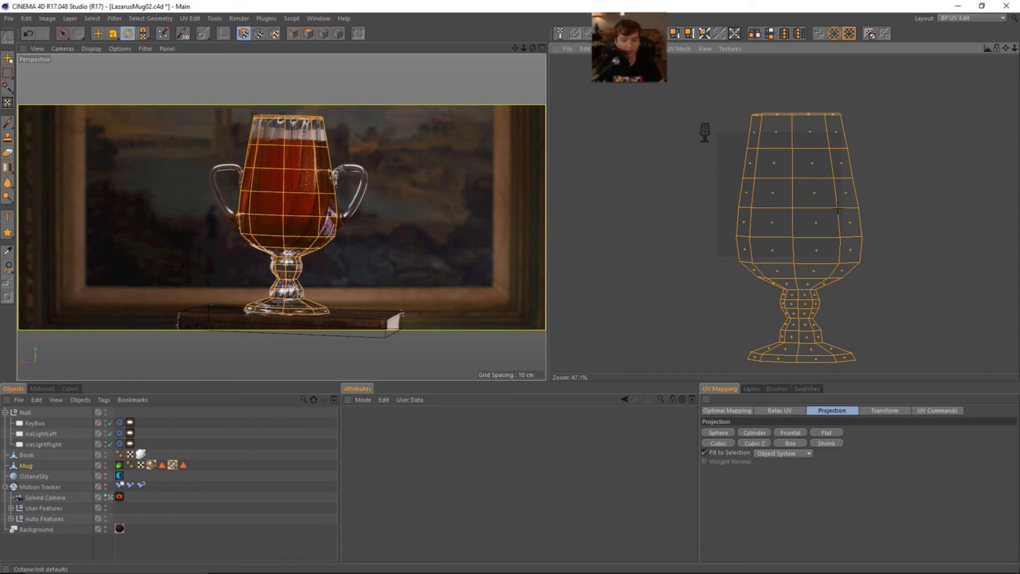
click(957, 17)
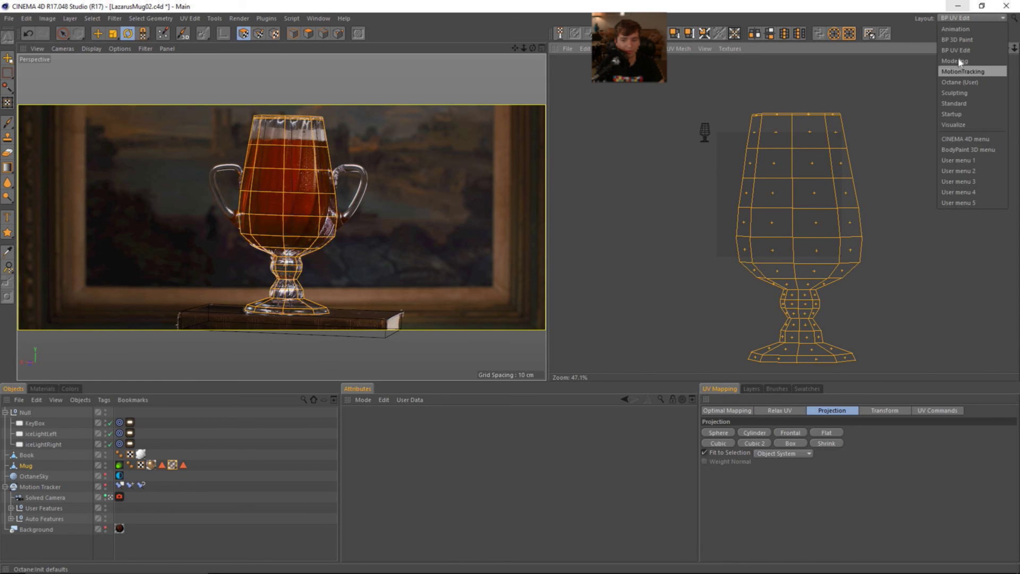
Step: Return to the Startup layout and resize the reopened Octane Live Viewer to watch the 2048-sample render
click(970, 113)
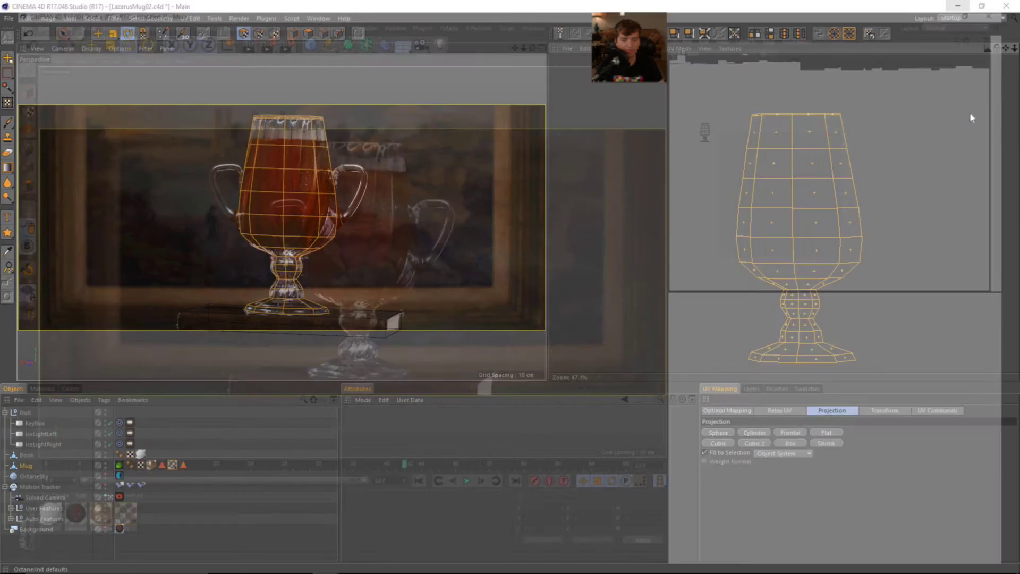
click(447, 19)
click(468, 45)
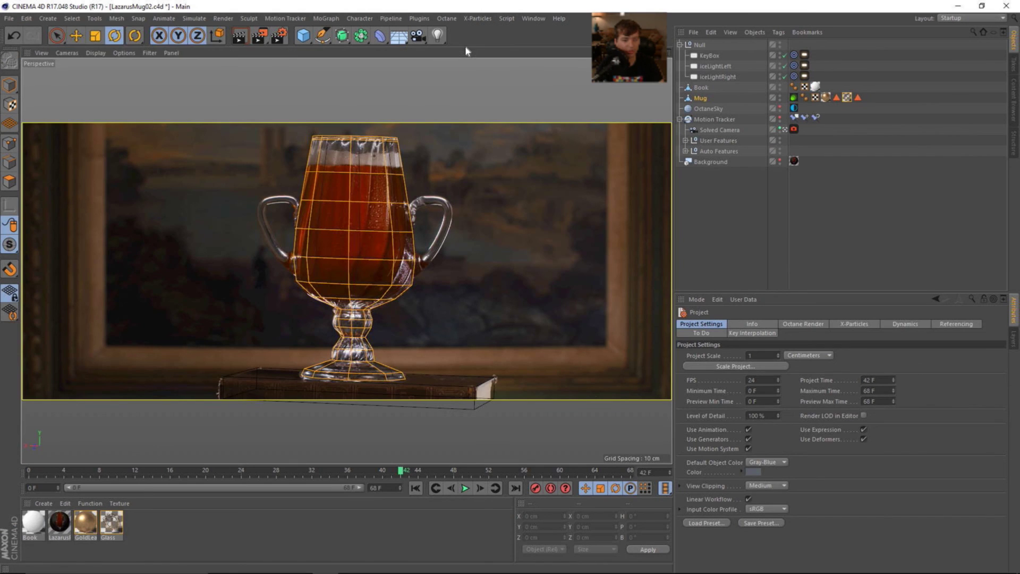
drag(582, 140, 583, 14)
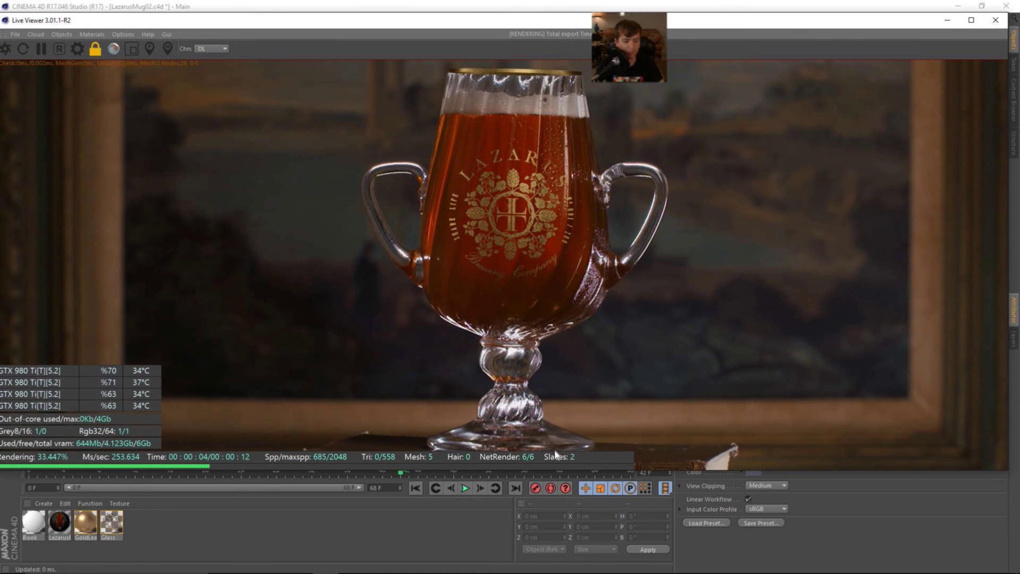
drag(556, 470, 550, 493)
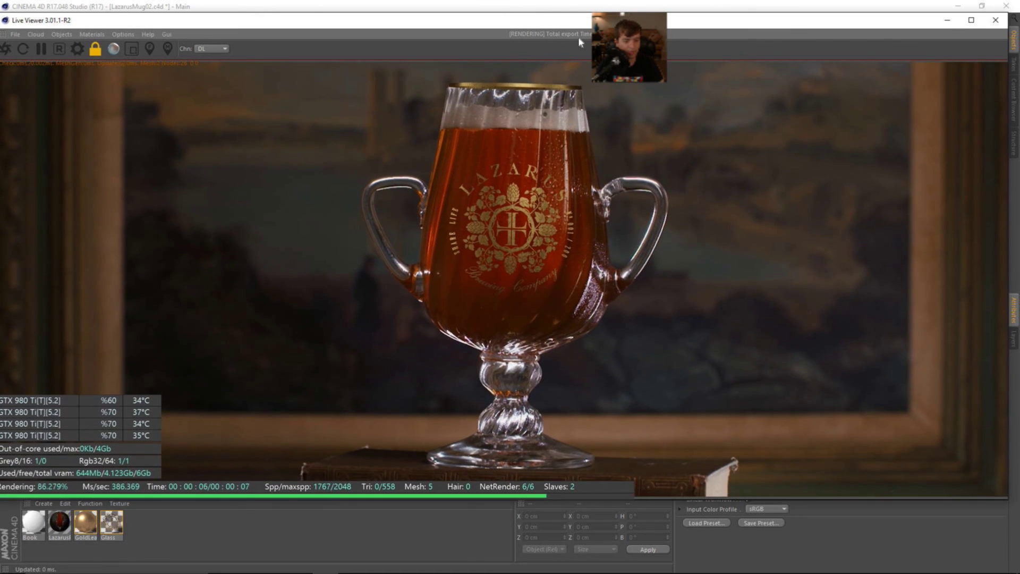
drag(582, 27, 574, 35)
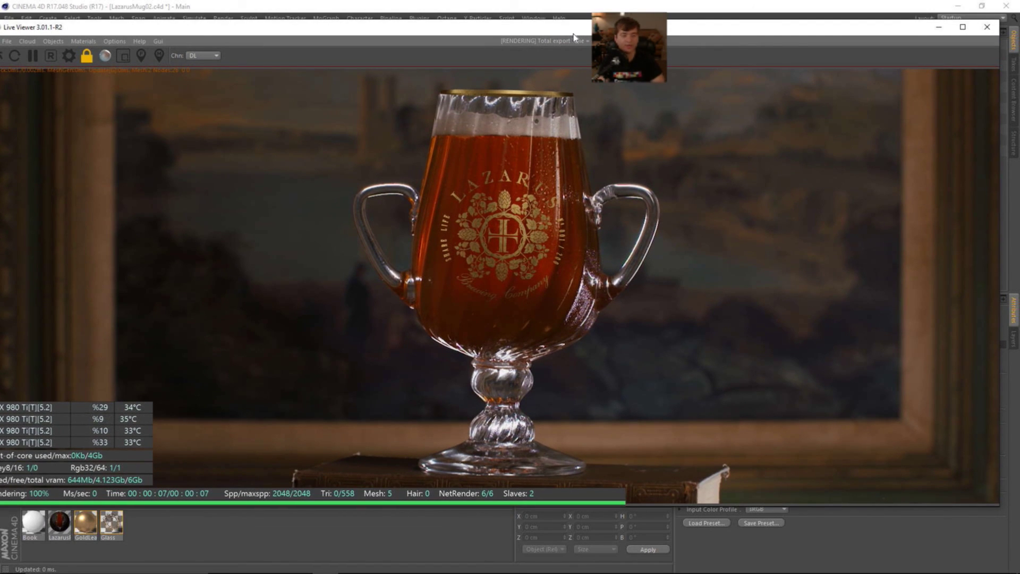